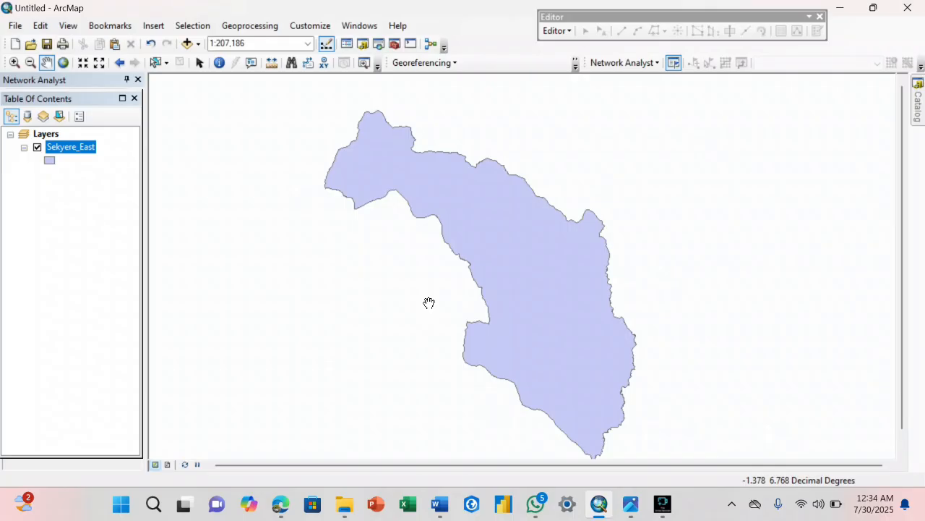
right_click(429, 302)
mouse_move(620, 279)
mouse_down()
mouse_move(590, 311)
mouse_move(520, 304)
mouse_move(531, 286)
mouse_up()
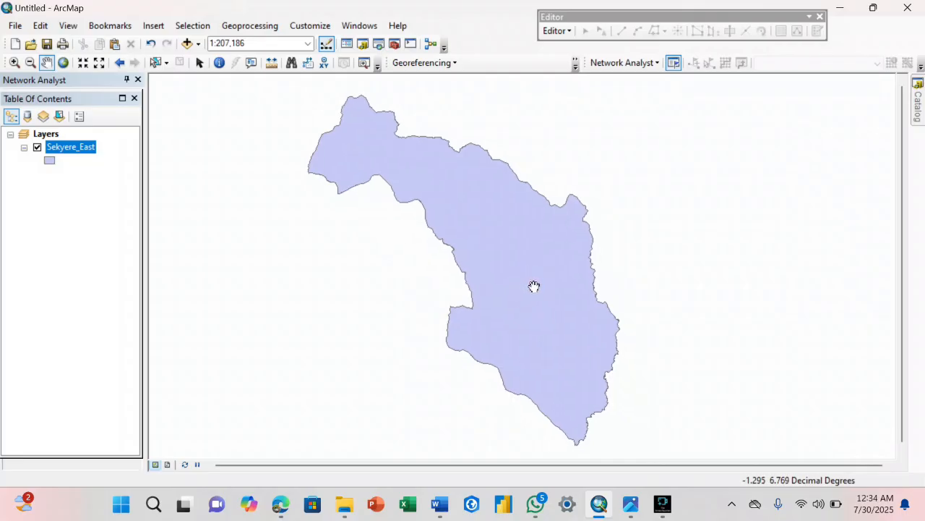
drag(549, 273, 539, 265)
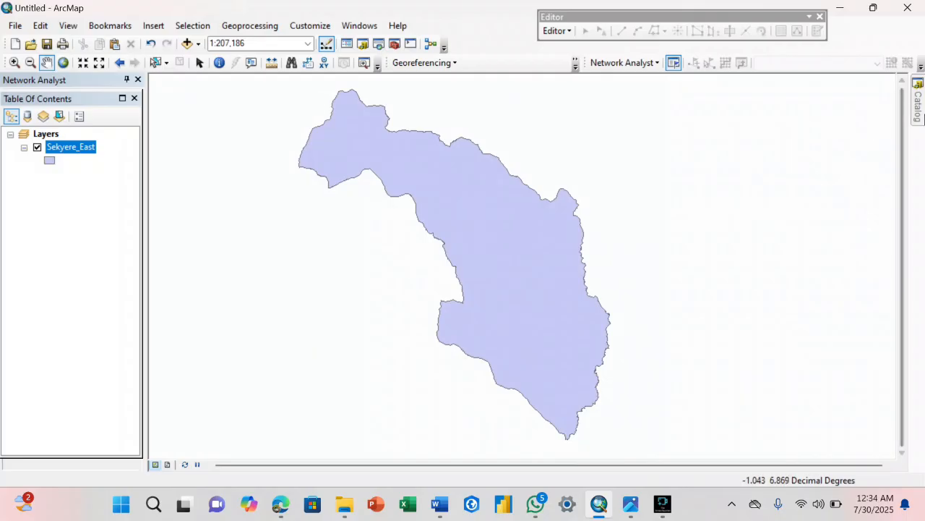
click(920, 105)
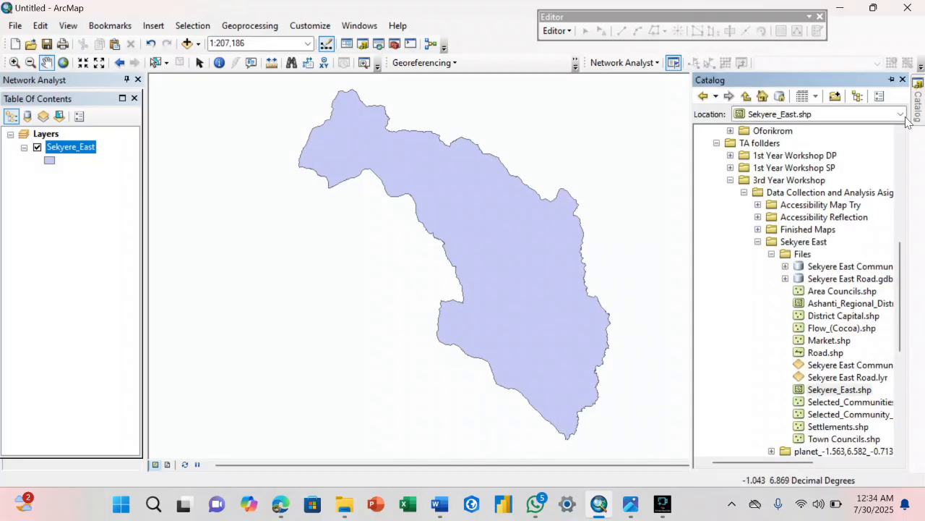
click(772, 254)
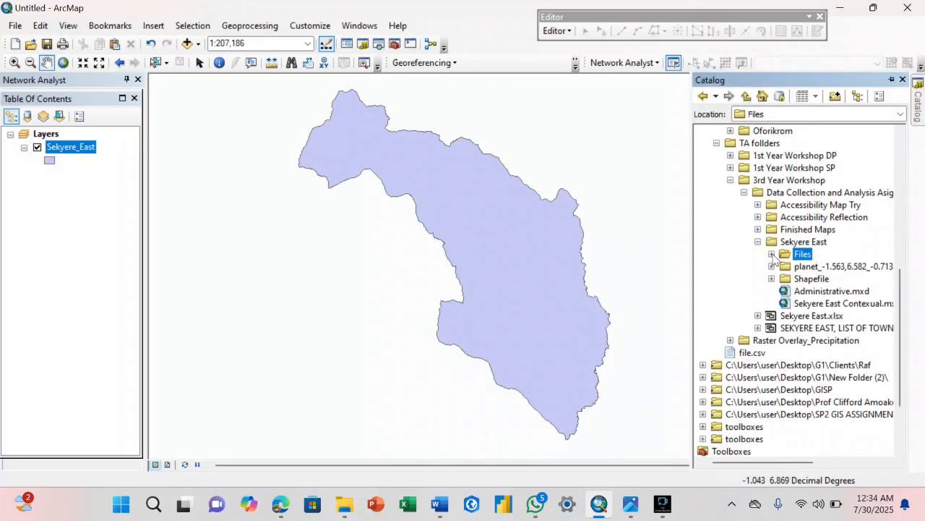
click(772, 253)
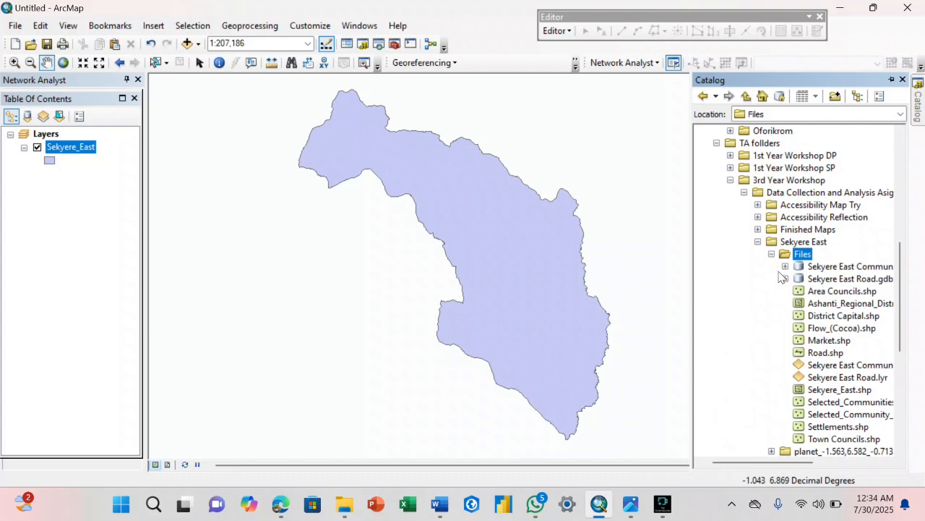
scroll(766, 301, down, 2)
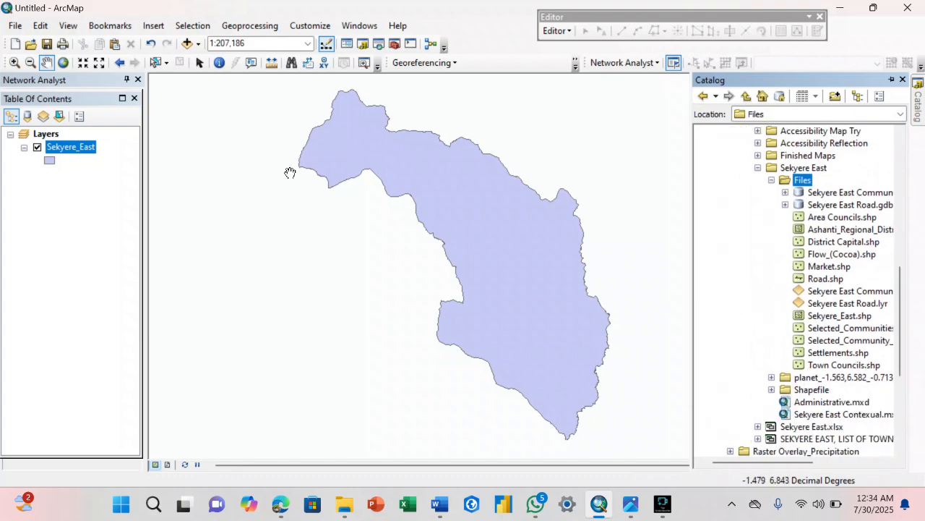
drag(405, 192, 389, 217)
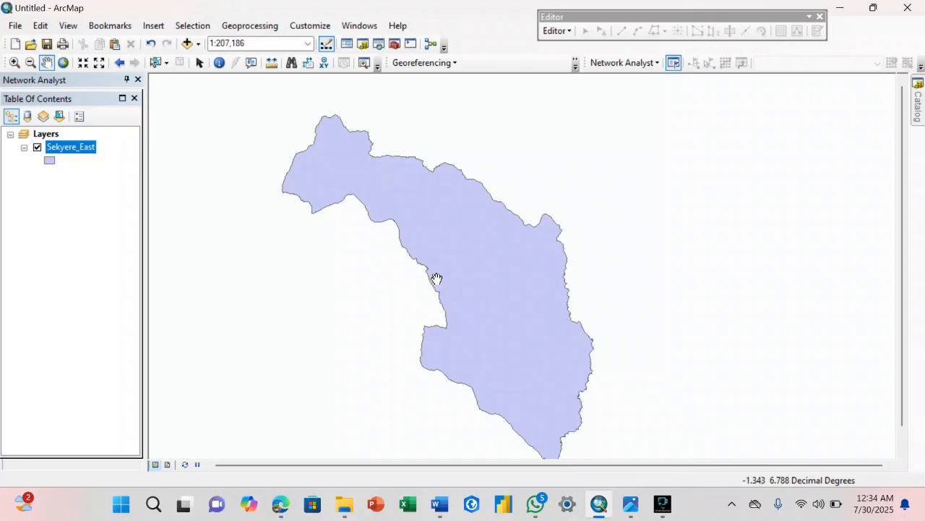
drag(436, 276, 434, 257)
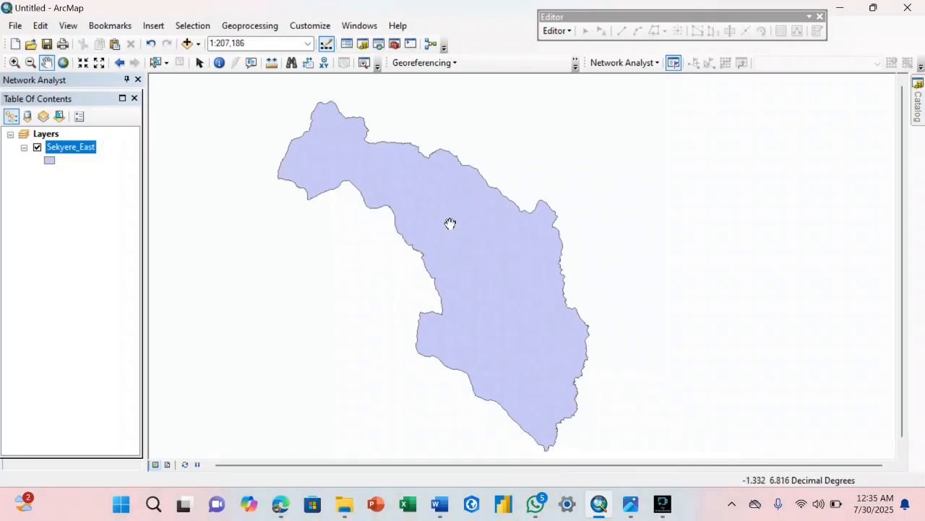
Step: Add the roads.shp layer to the map from the shape folder inside the planet_-1.563,6.582_-0.713,7.148-shp folder
mouse_move(915, 98)
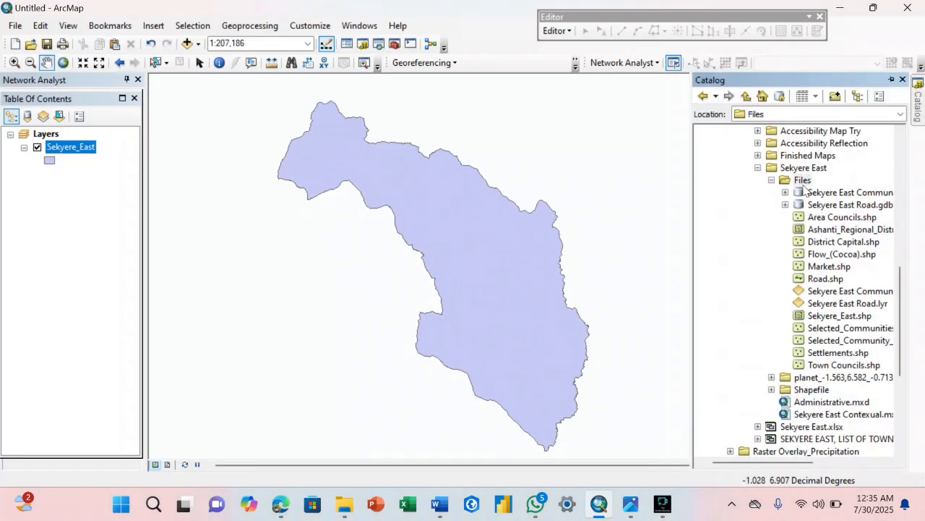
click(772, 182)
scroll(785, 241, down, 5)
click(772, 193)
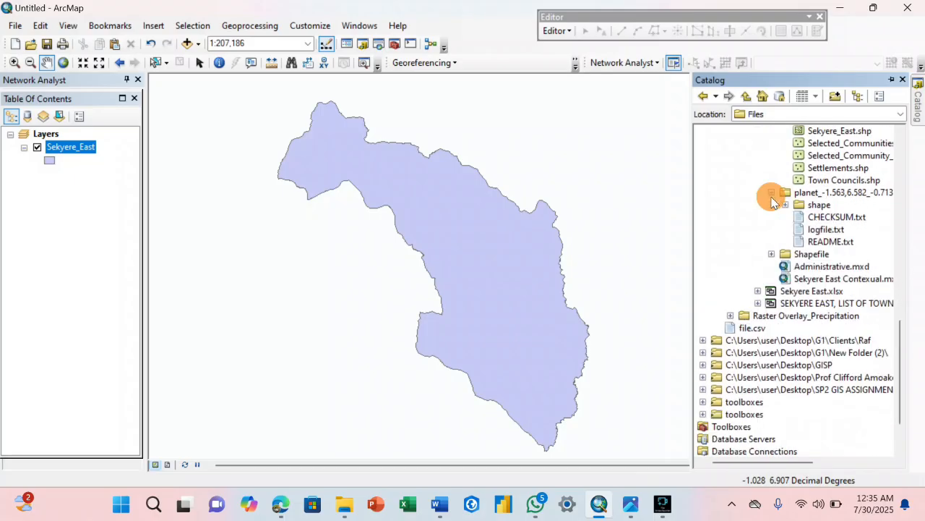
click(771, 193)
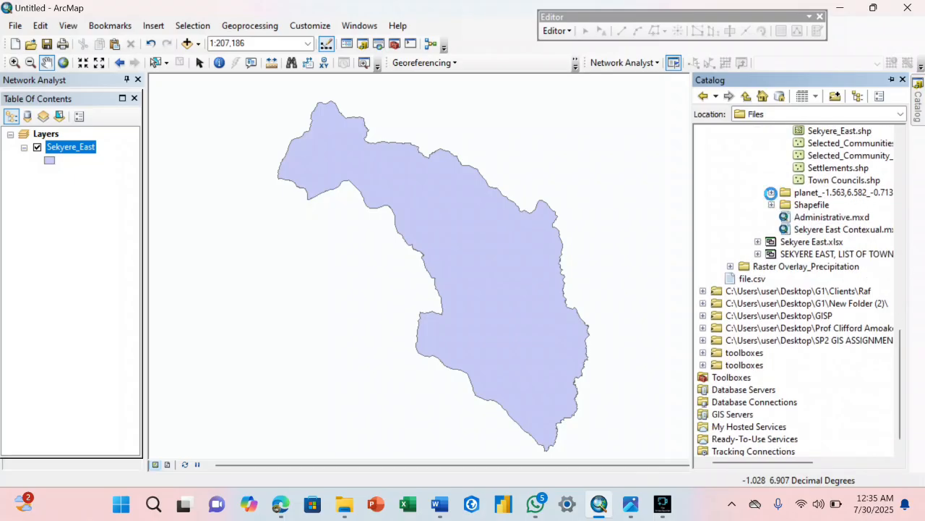
click(772, 193)
click(818, 194)
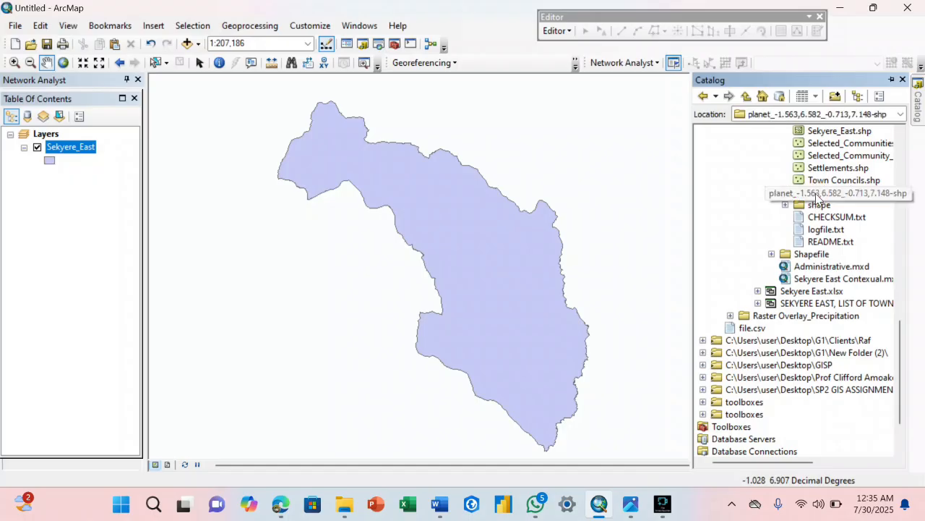
click(771, 193)
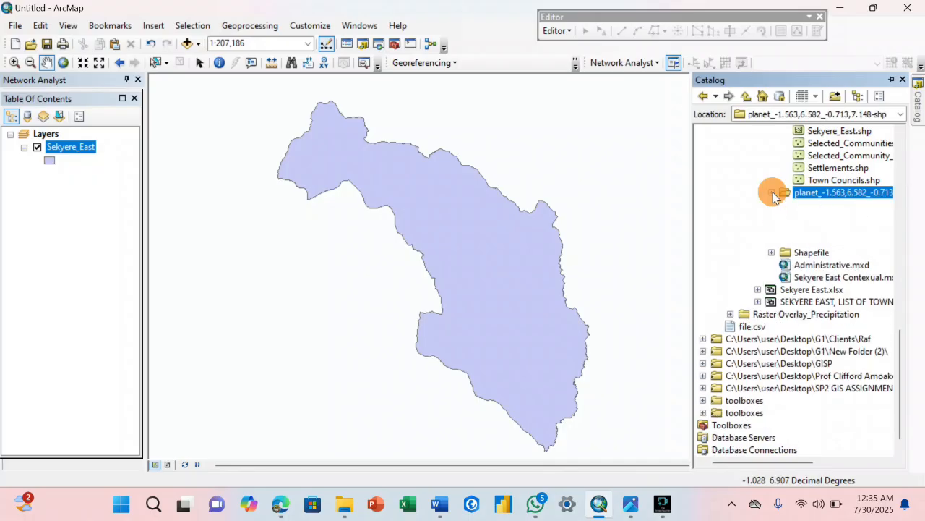
click(772, 193)
click(772, 193)
click(772, 194)
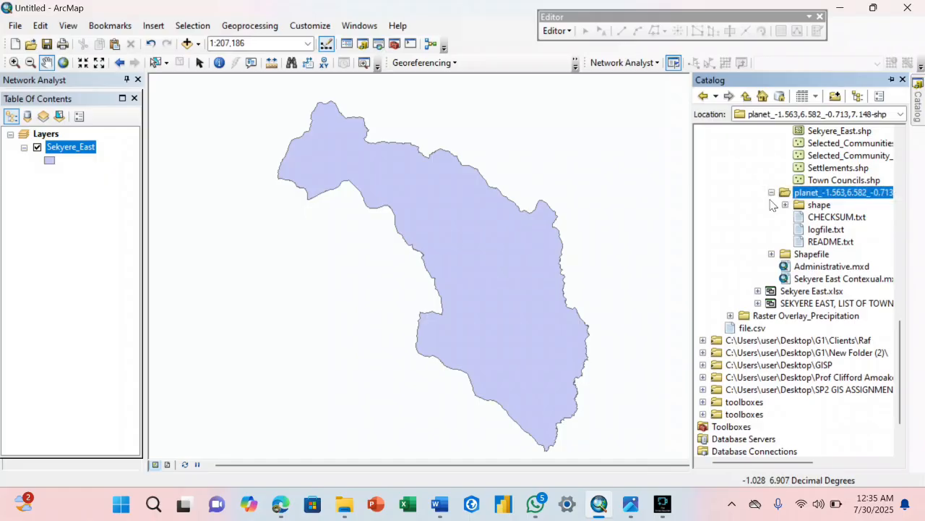
click(772, 193)
click(771, 193)
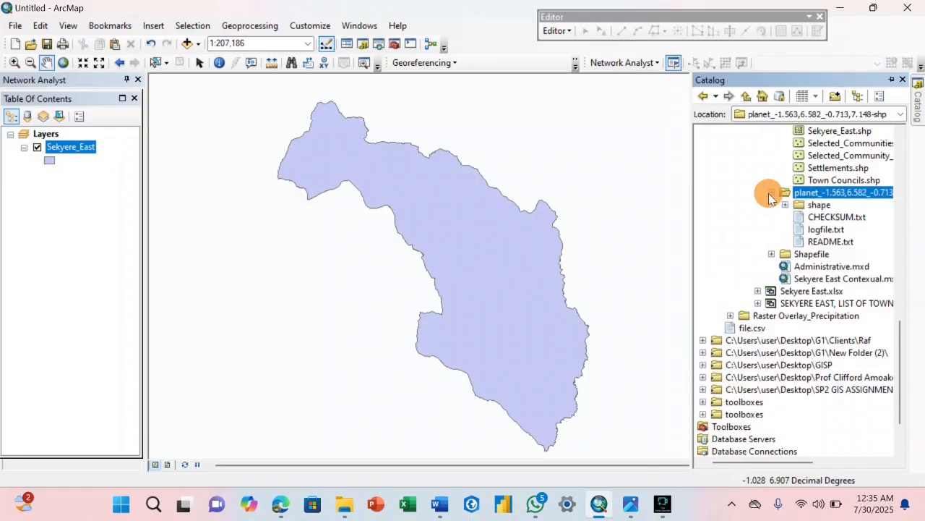
click(859, 194)
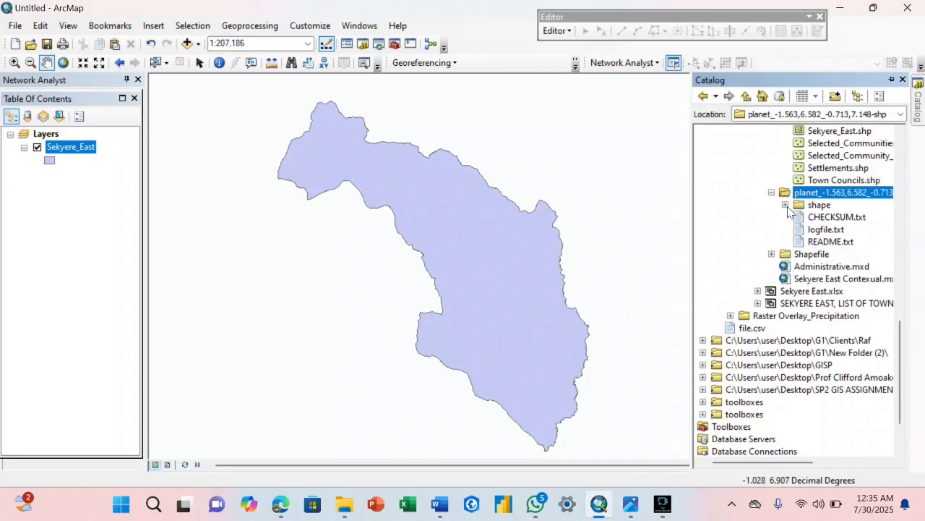
click(786, 205)
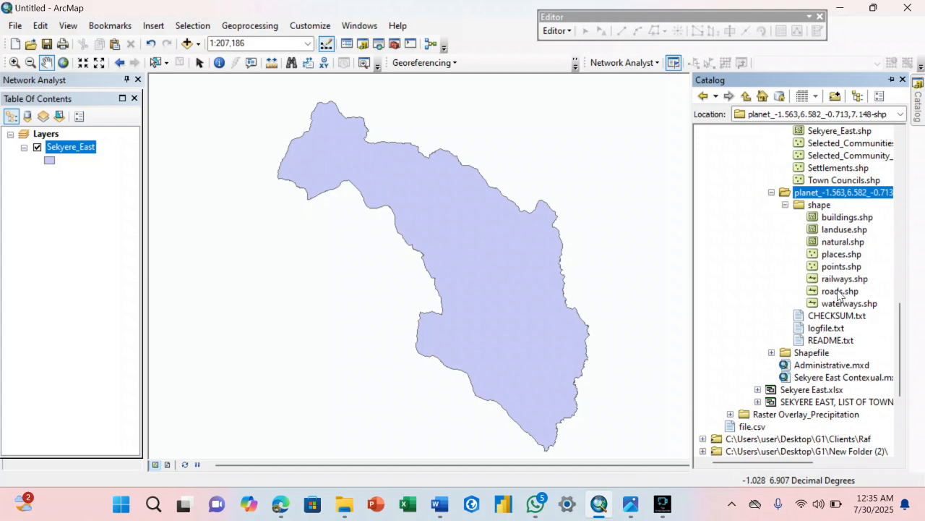
drag(839, 292, 569, 279)
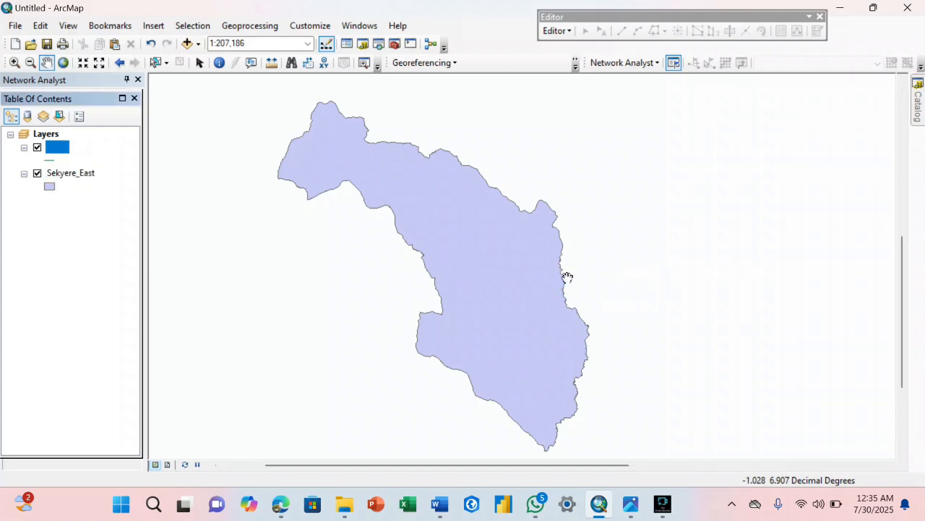
drag(482, 241, 550, 258)
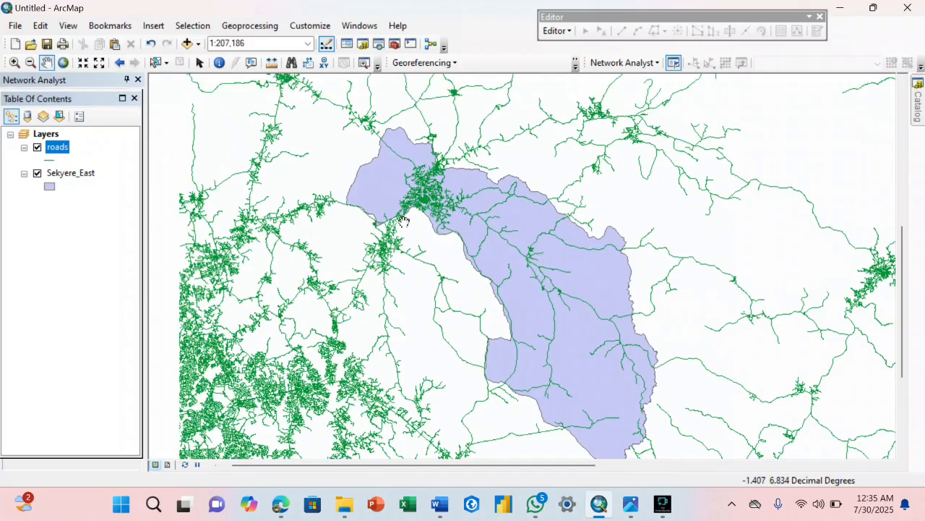
drag(485, 243, 499, 256)
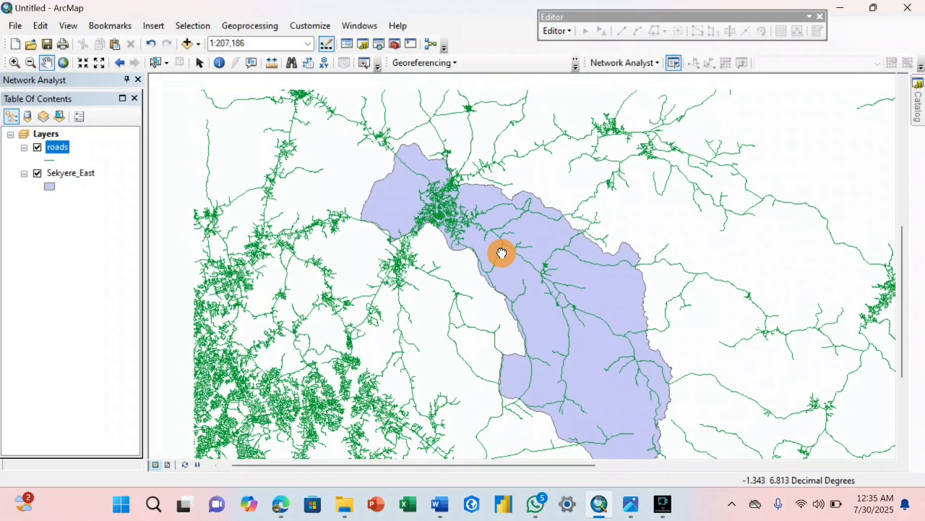
drag(453, 219, 490, 201)
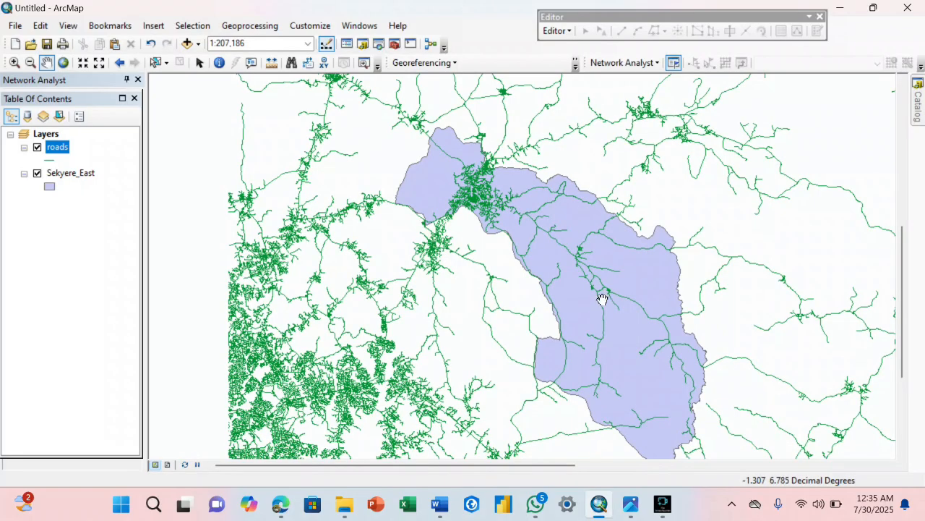
drag(617, 323, 603, 304)
drag(659, 366, 559, 309)
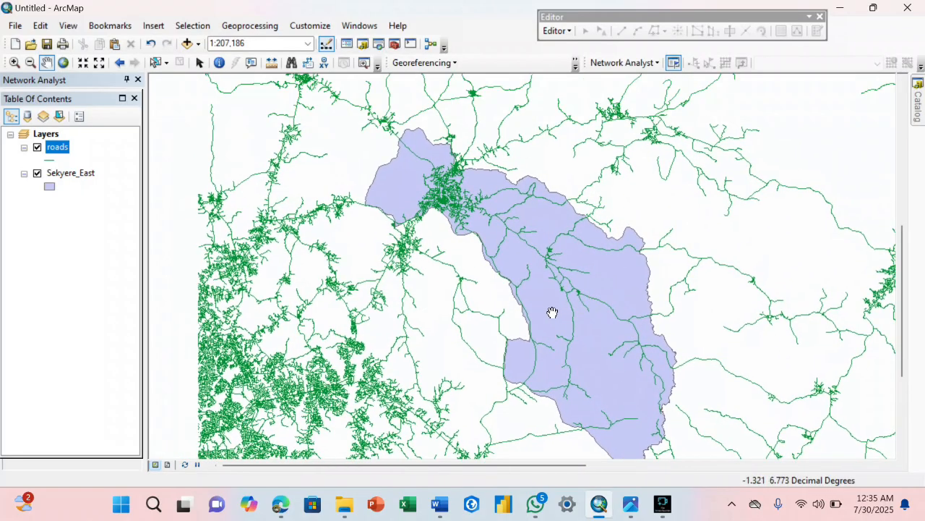
Step: Set up the Clip geoprocessing tool with roads as the input features and Sekyere_East as the clip features
click(279, 25)
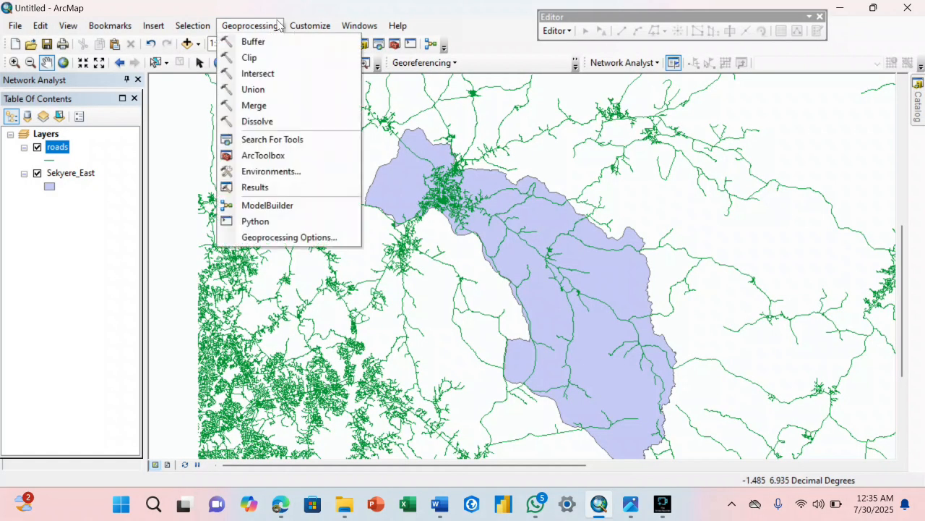
click(250, 58)
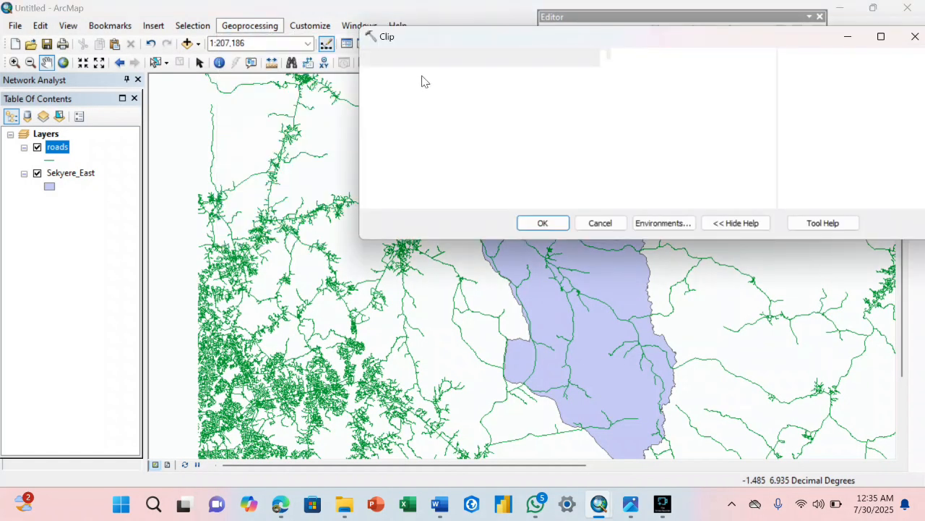
click(722, 77)
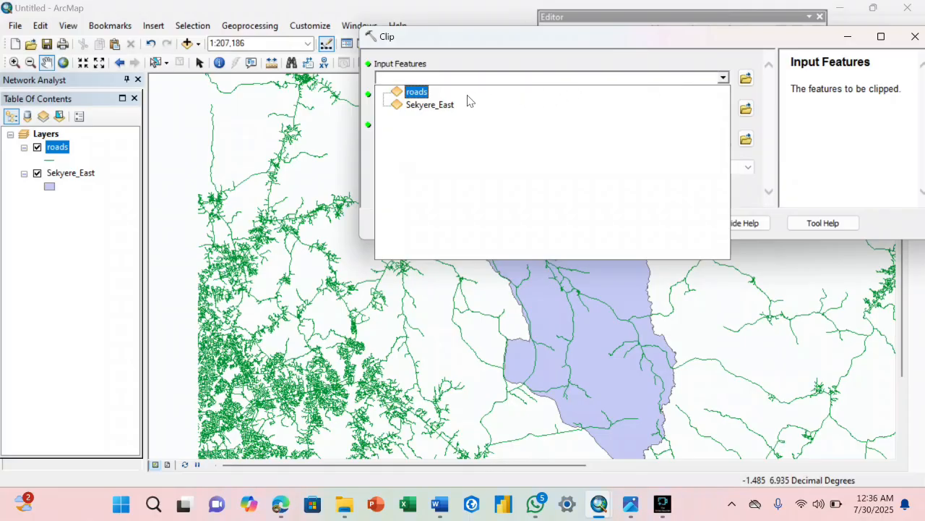
click(423, 92)
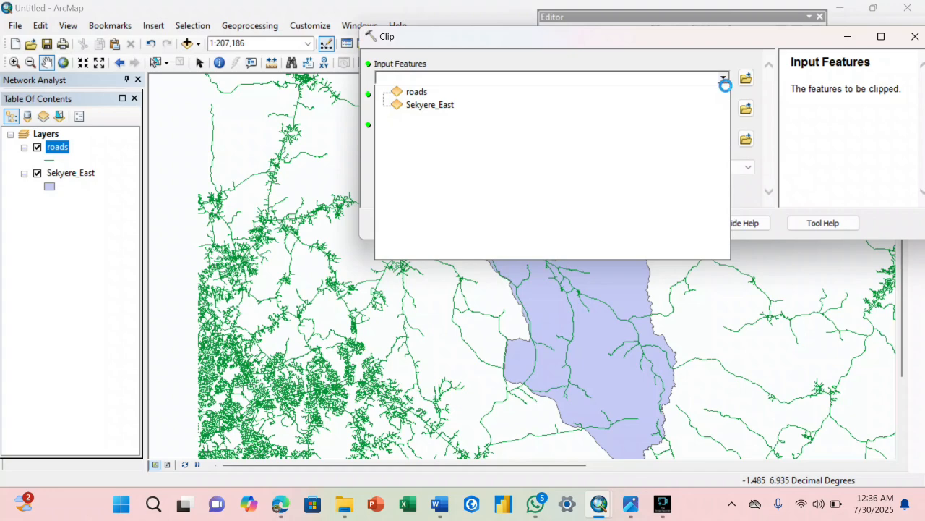
click(723, 108)
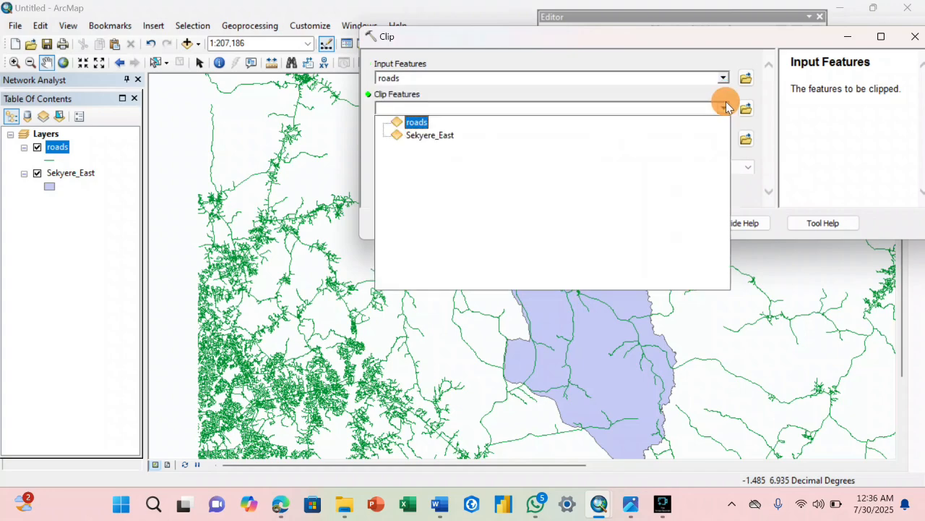
click(449, 135)
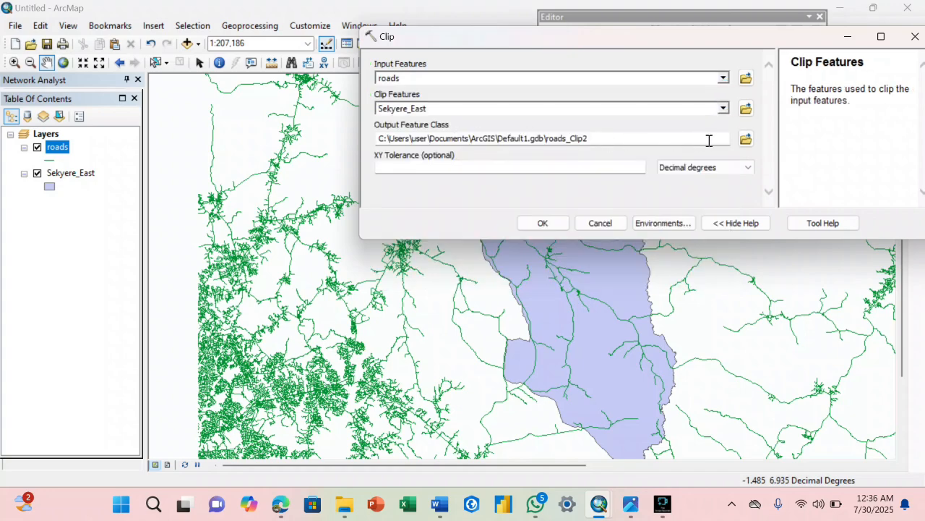
Step: Choose the How To Create Accessibility Map folder under Desktop\G1 as the location for the clip output
click(745, 138)
click(666, 45)
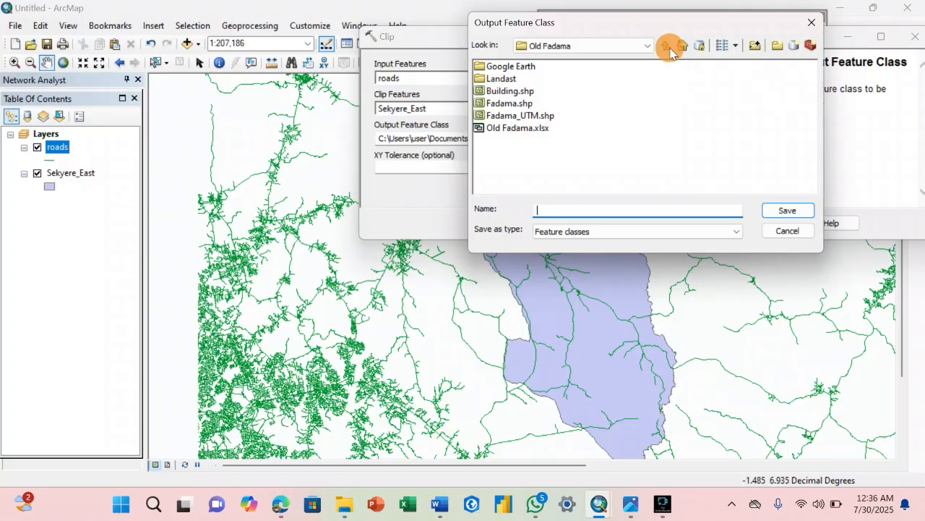
click(666, 46)
click(666, 47)
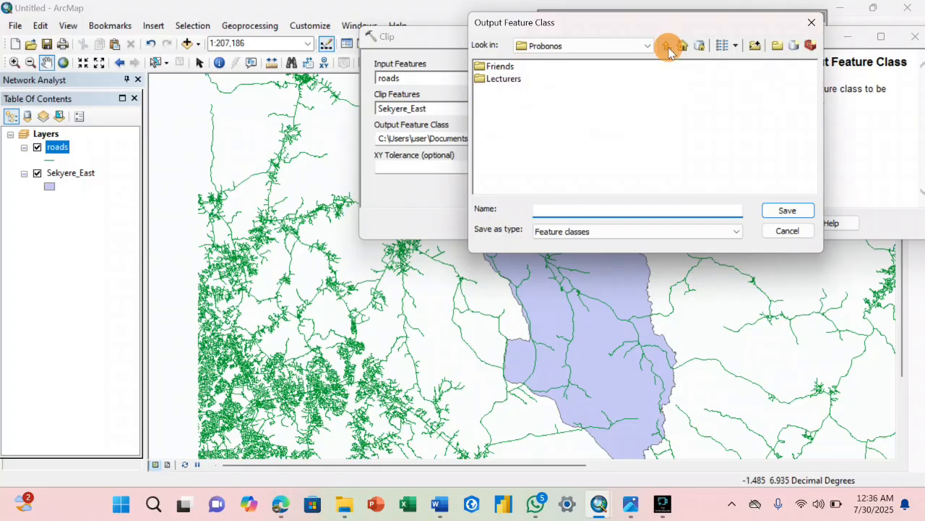
click(667, 47)
click(644, 118)
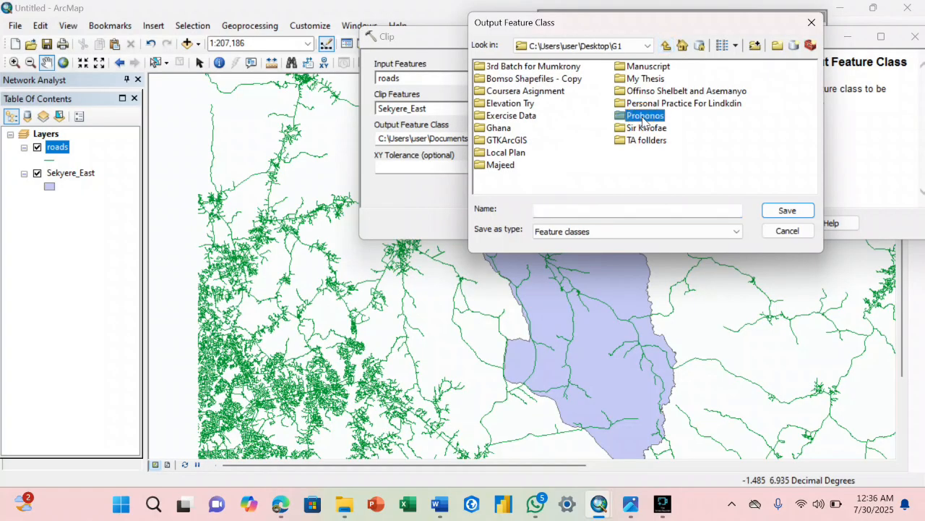
double_click(645, 129)
double_click(554, 93)
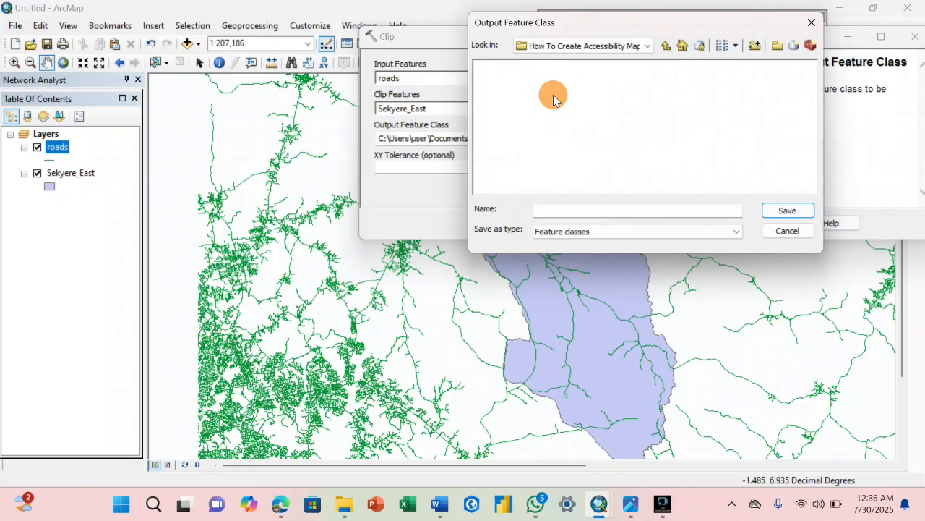
Step: Save the output feature class as District Road and run the clip
click(559, 208)
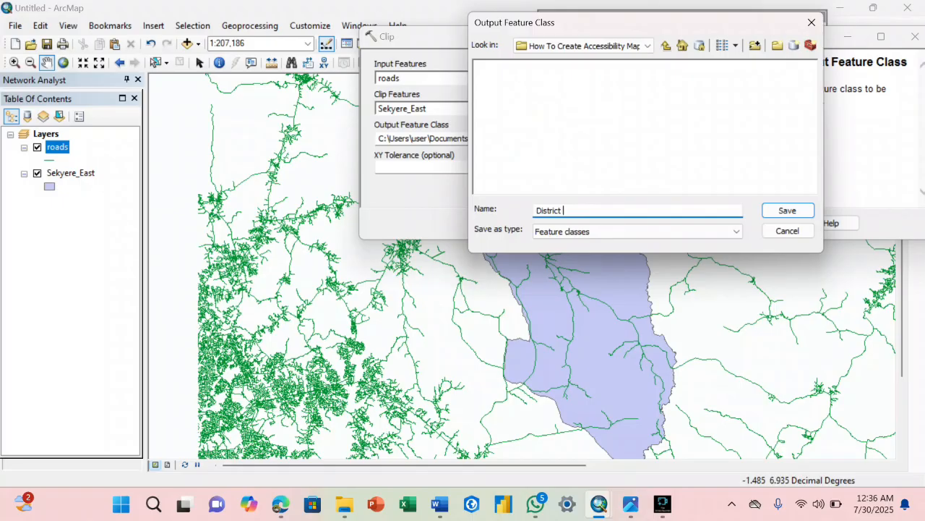
text(District Road)
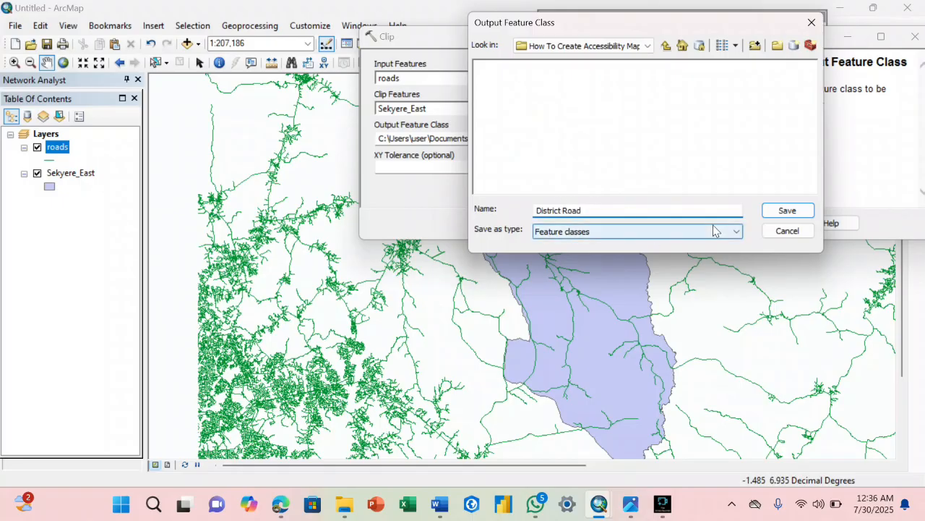
click(769, 211)
click(543, 223)
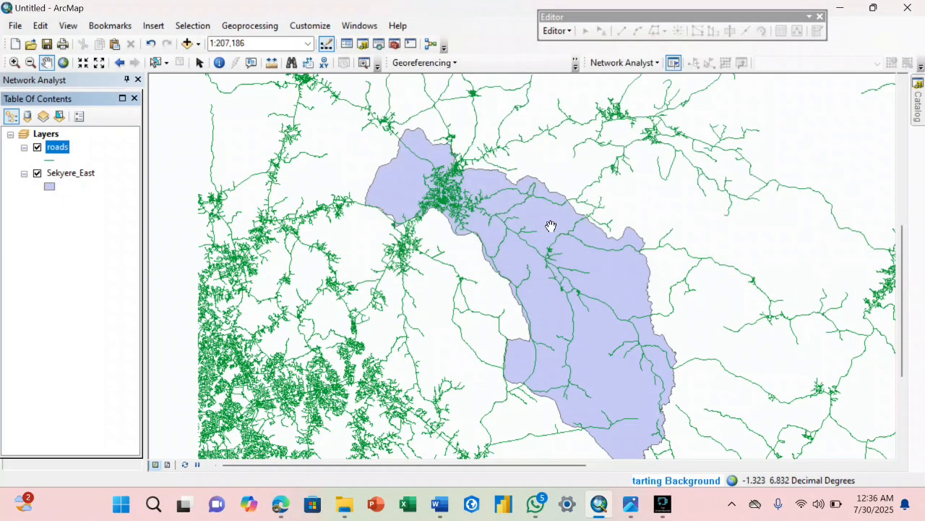
Step: Hide the original roads layer and remove it from the map, keeping District Road and Sekyere_East
drag(639, 355, 605, 347)
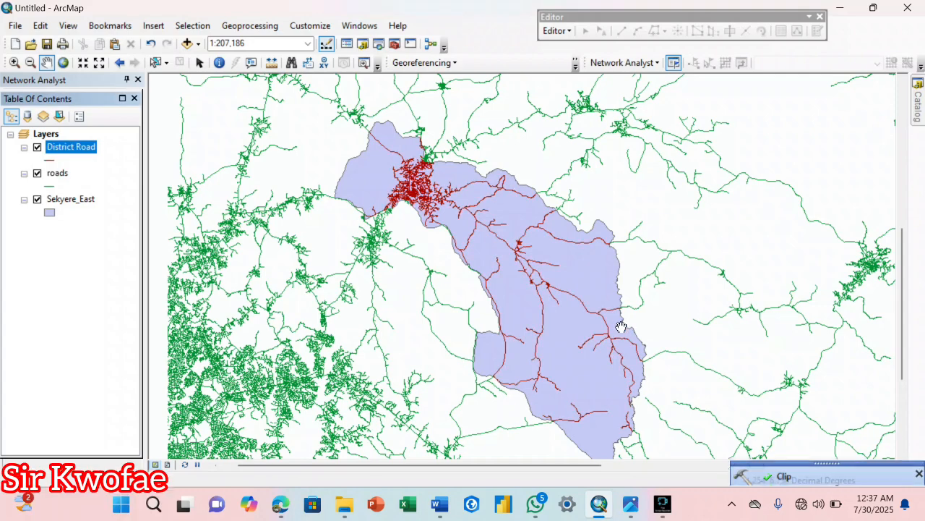
drag(449, 216, 459, 218)
click(37, 174)
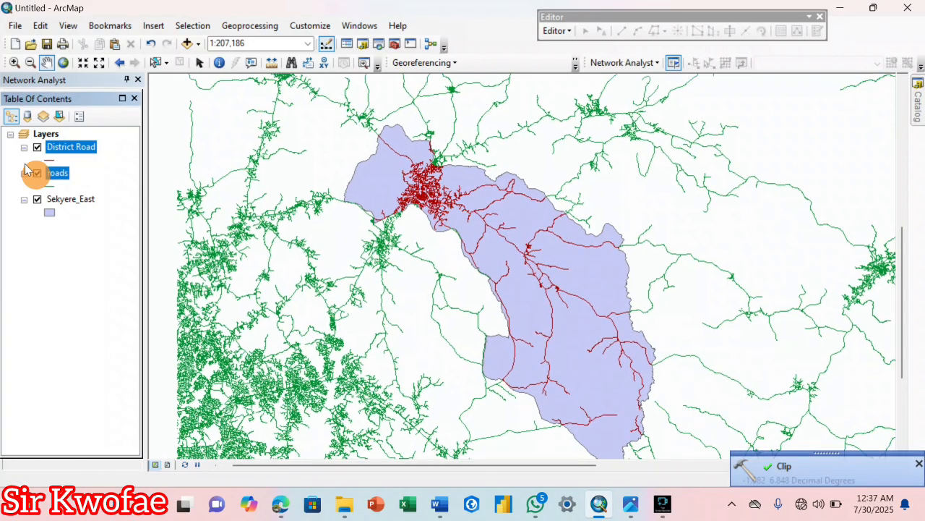
right_click(47, 175)
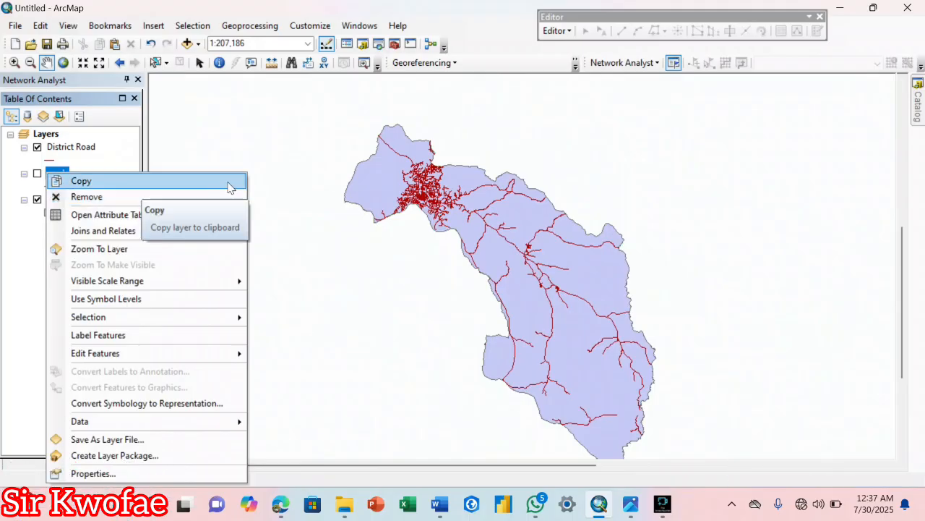
click(108, 197)
scroll(311, 190, up, 1)
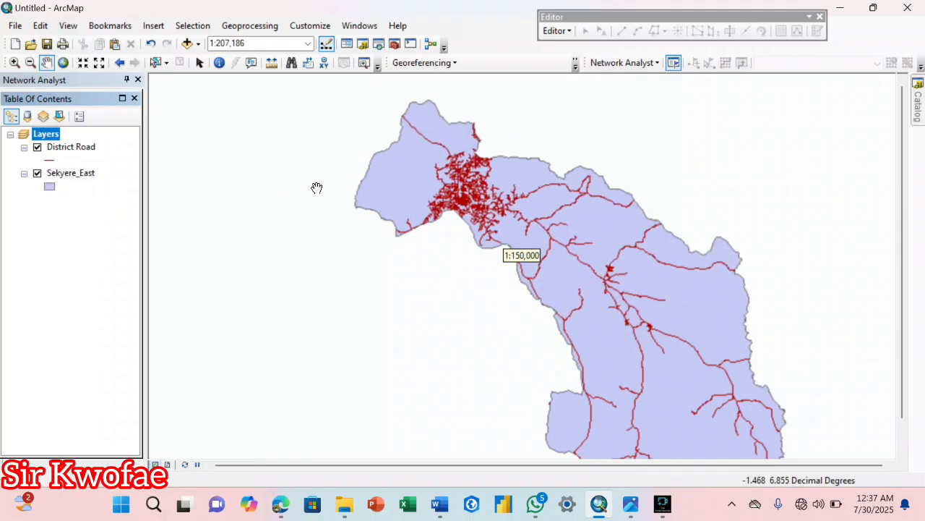
drag(333, 219, 287, 215)
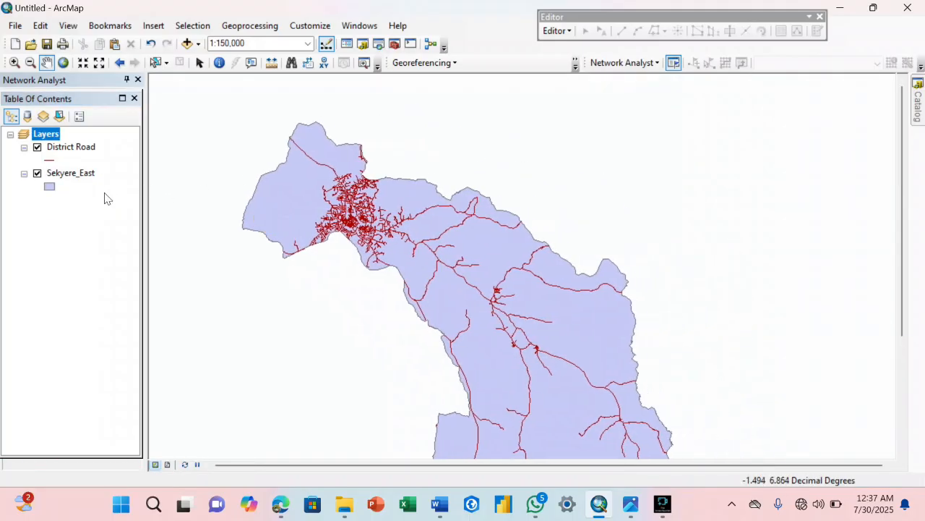
Step: Hide the Sekyere_East layer and inspect the District Road lines for gaps in the network
click(37, 174)
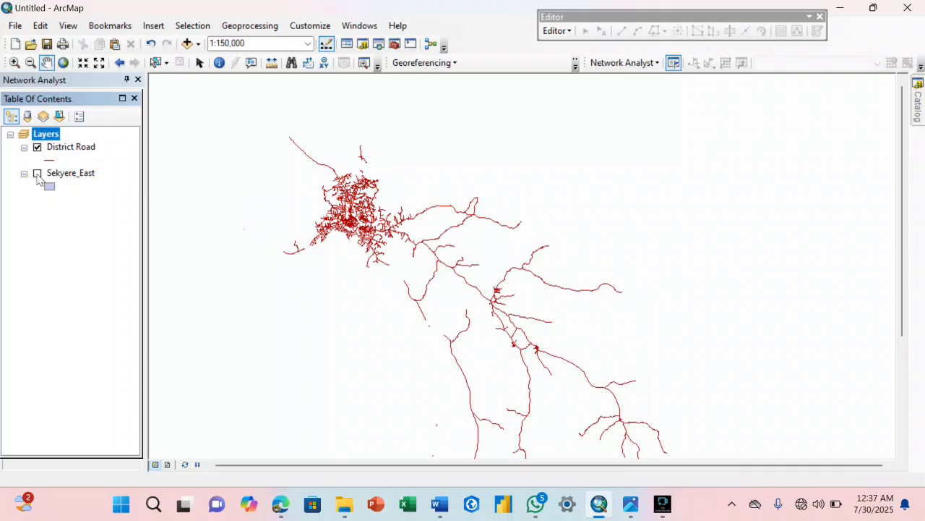
scroll(271, 241, up, 2)
drag(345, 290, 348, 267)
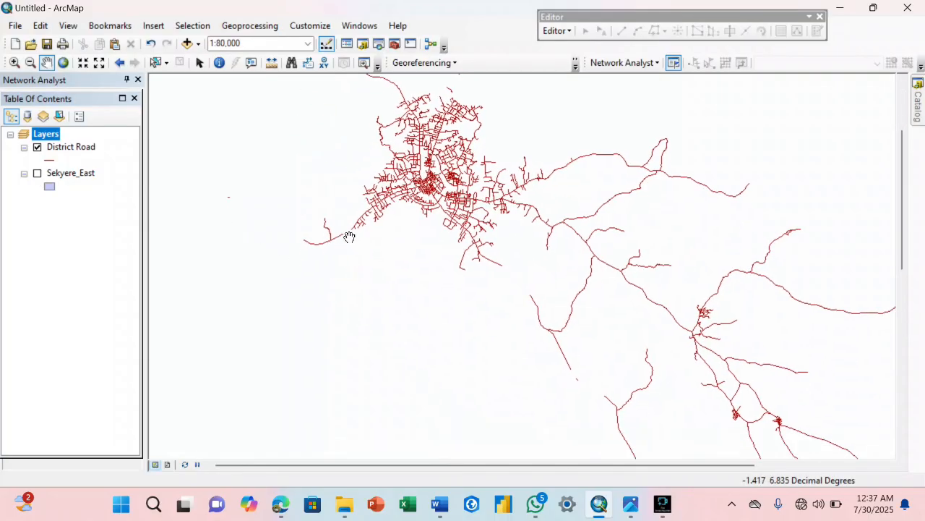
click(37, 173)
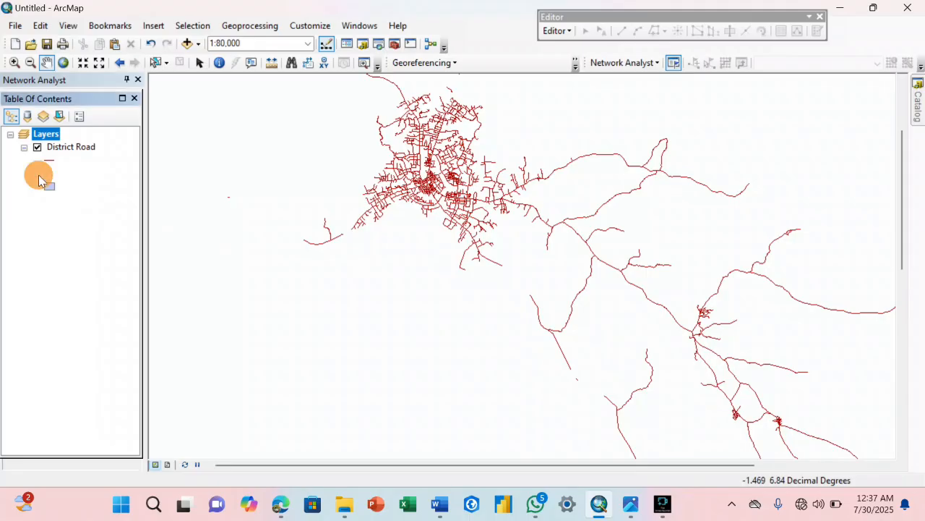
click(37, 174)
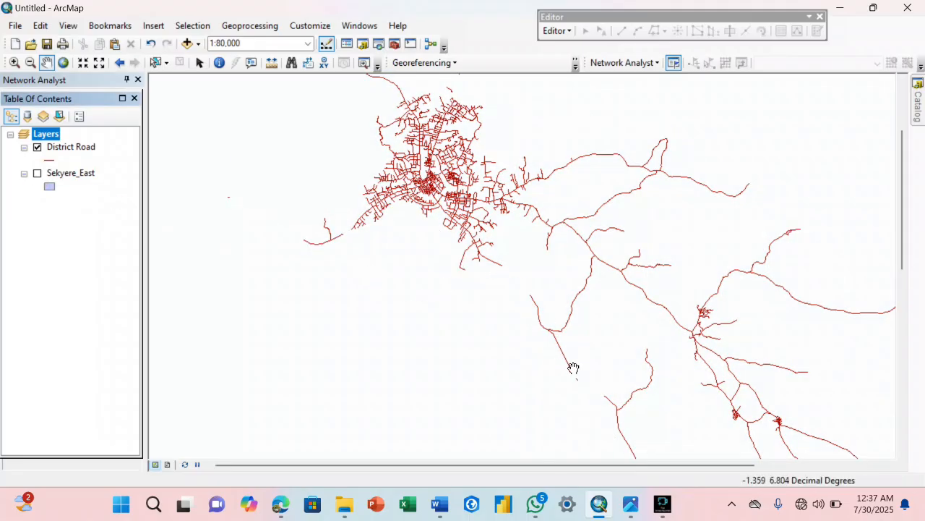
drag(505, 225, 510, 306)
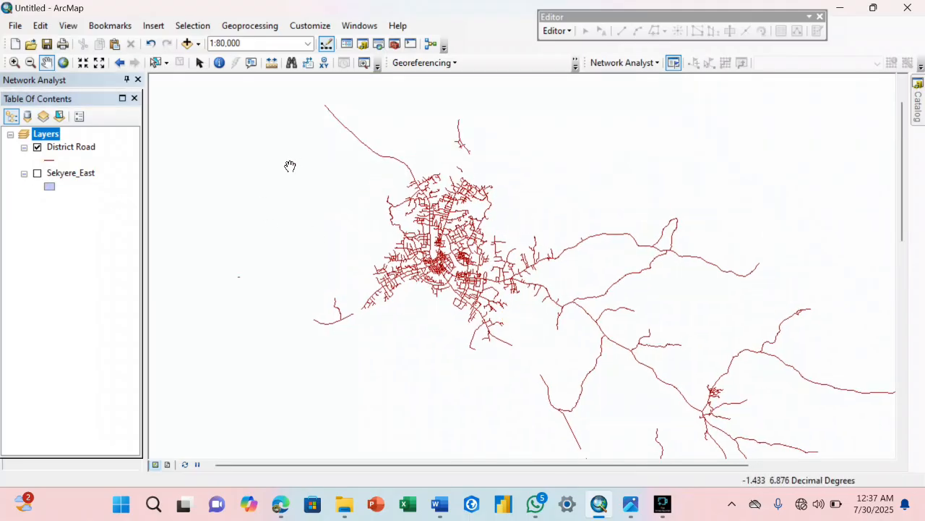
Step: Start an edit session on the District Road layer and close the Advanced Editing toolbar
click(564, 30)
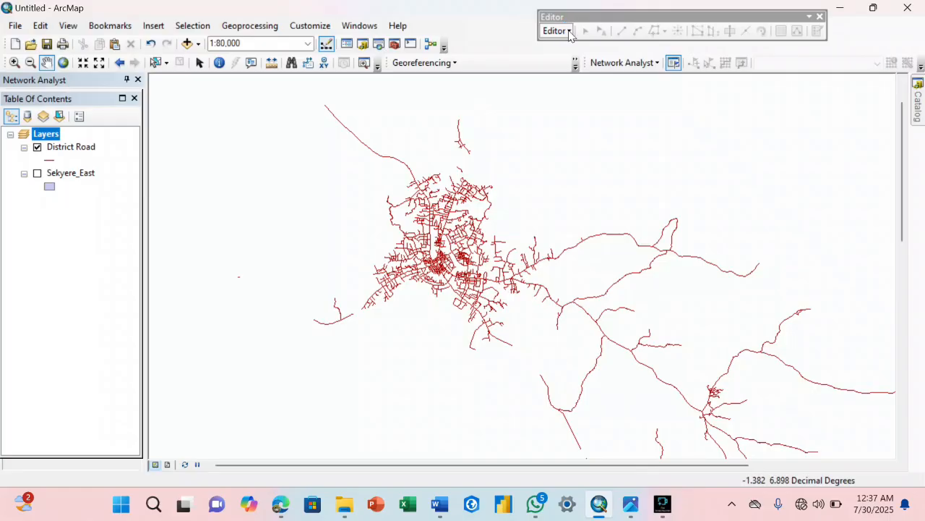
right_click(569, 32)
click(578, 25)
click(565, 32)
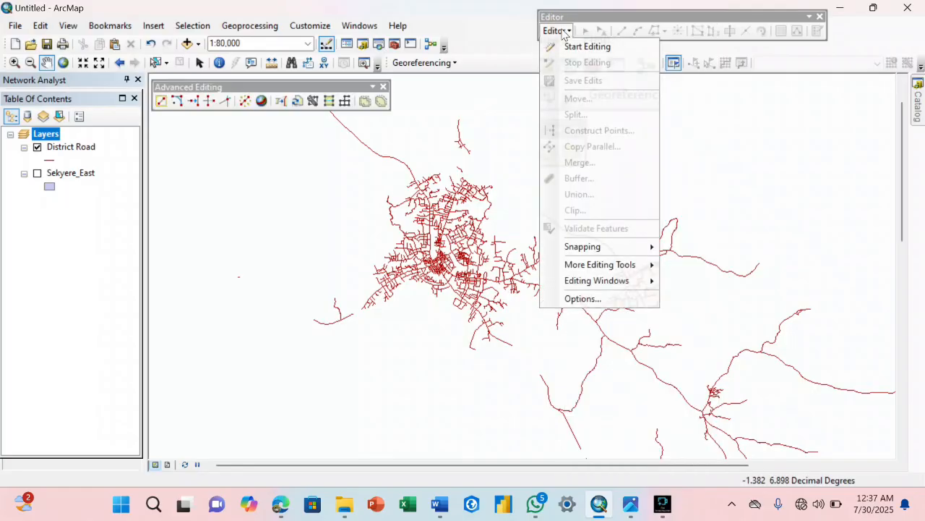
click(587, 47)
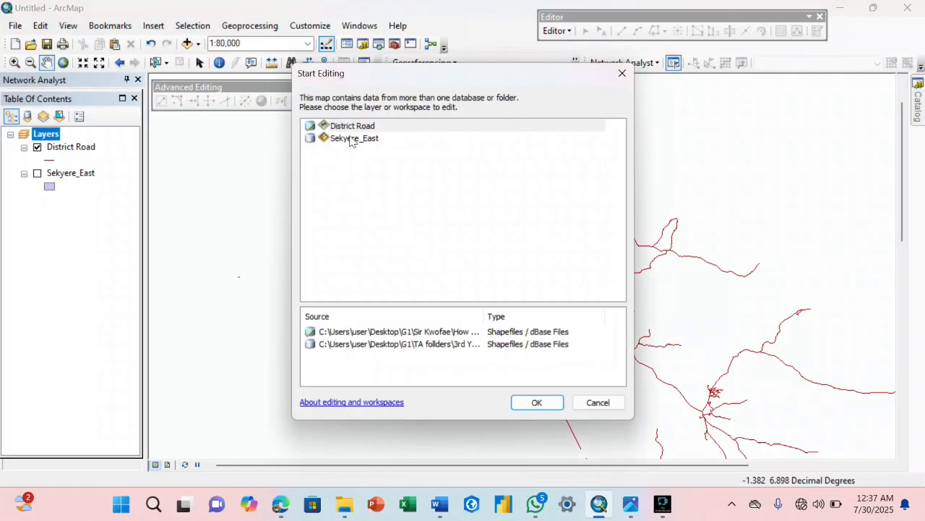
click(349, 129)
click(537, 402)
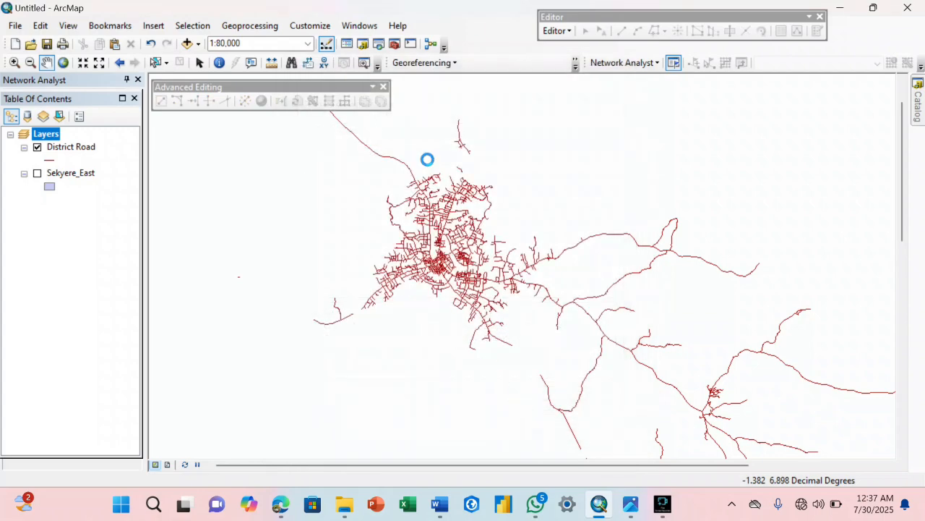
click(383, 86)
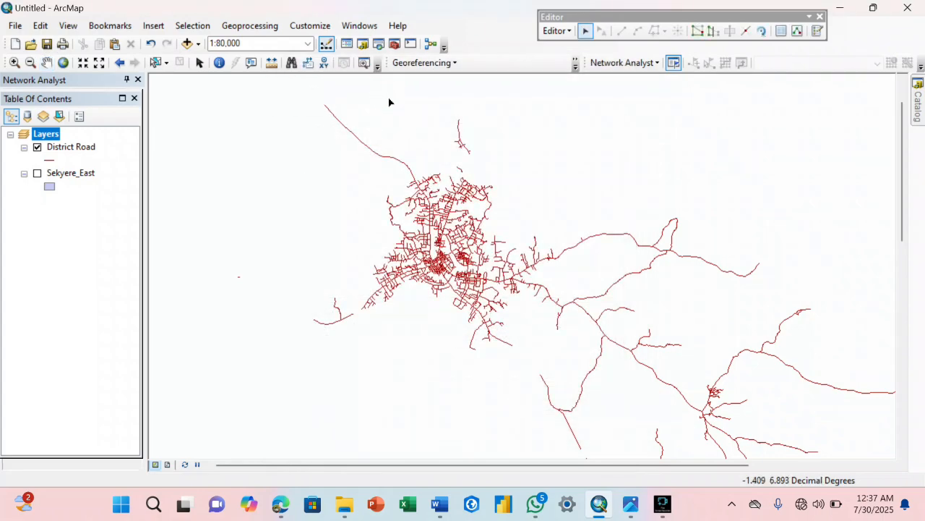
Step: Draw a District Road line across the small gap in the road southwest of the dense town network
click(798, 32)
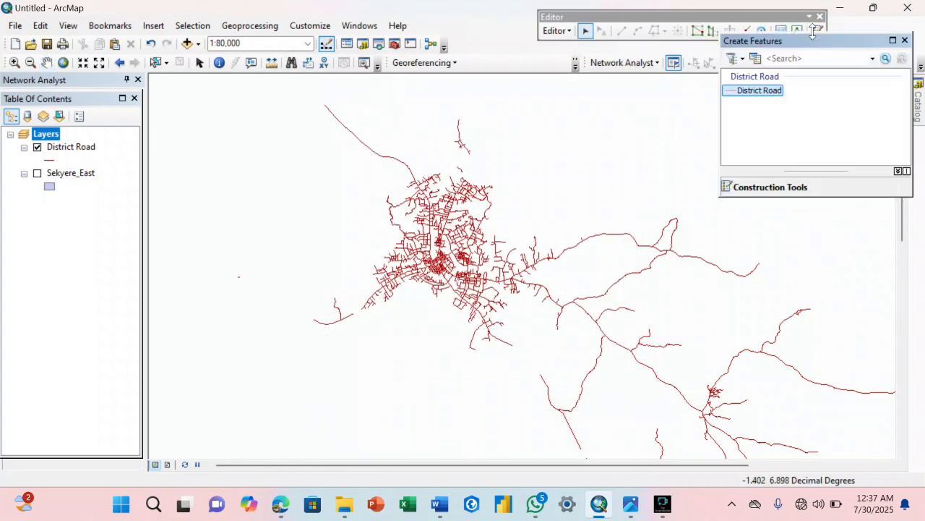
click(758, 91)
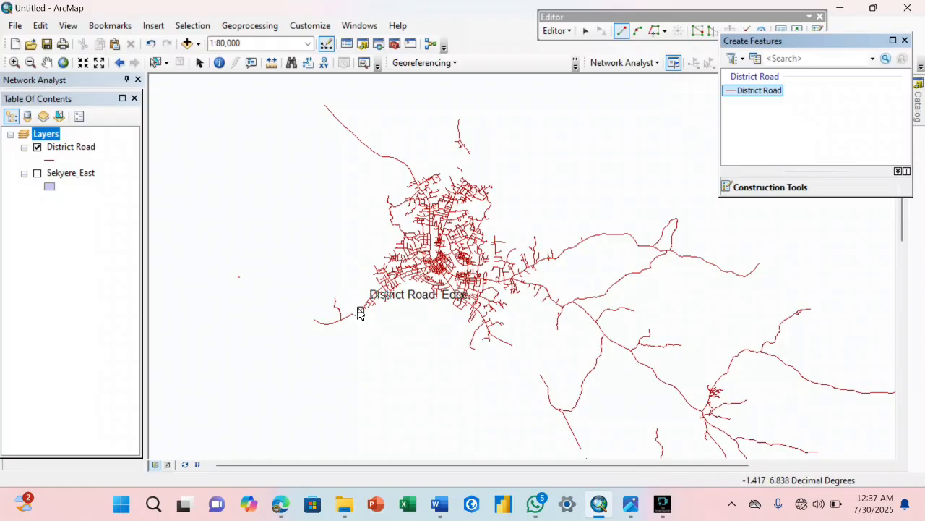
scroll(352, 296, up, 4)
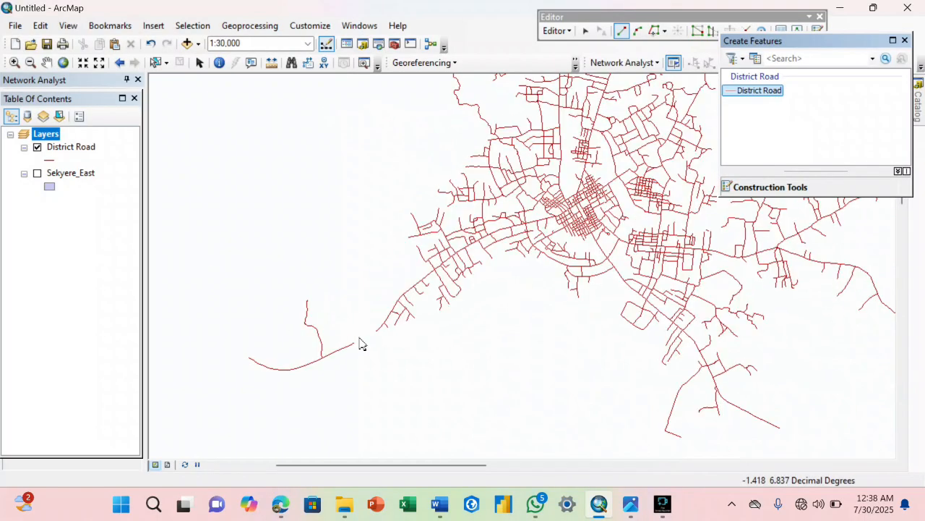
click(354, 344)
double_click(377, 329)
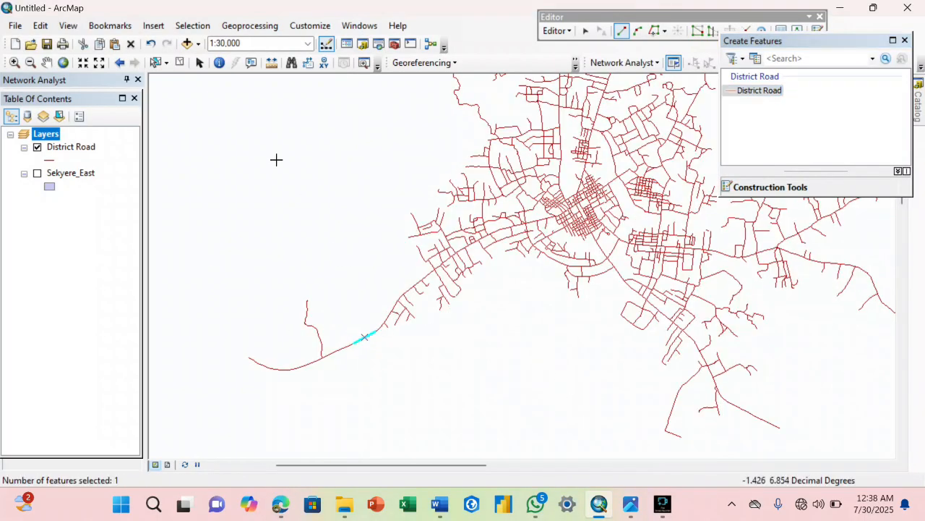
Step: Draw a District Road line from the road end southeast of the town to the nearest road end, checking the gap against the Sekyere_East boundary
click(47, 63)
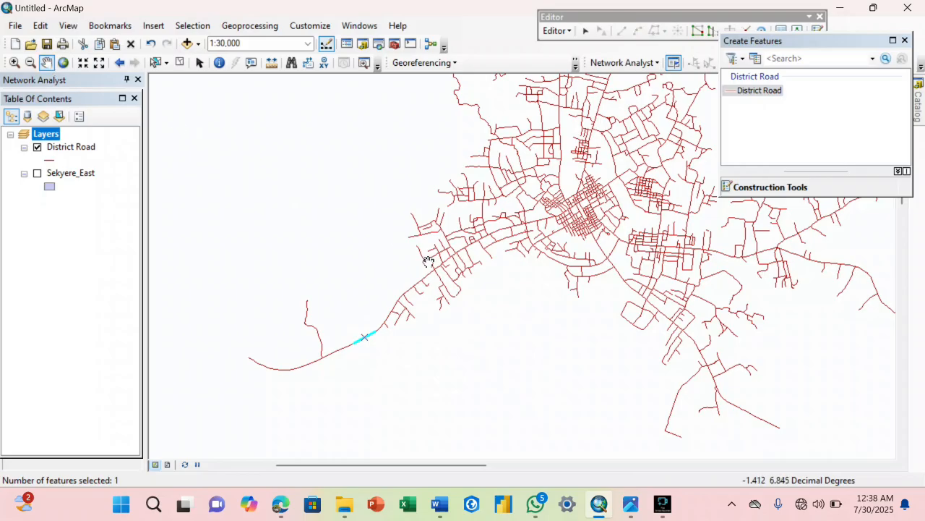
drag(539, 340, 342, 202)
scroll(427, 226, up, 1)
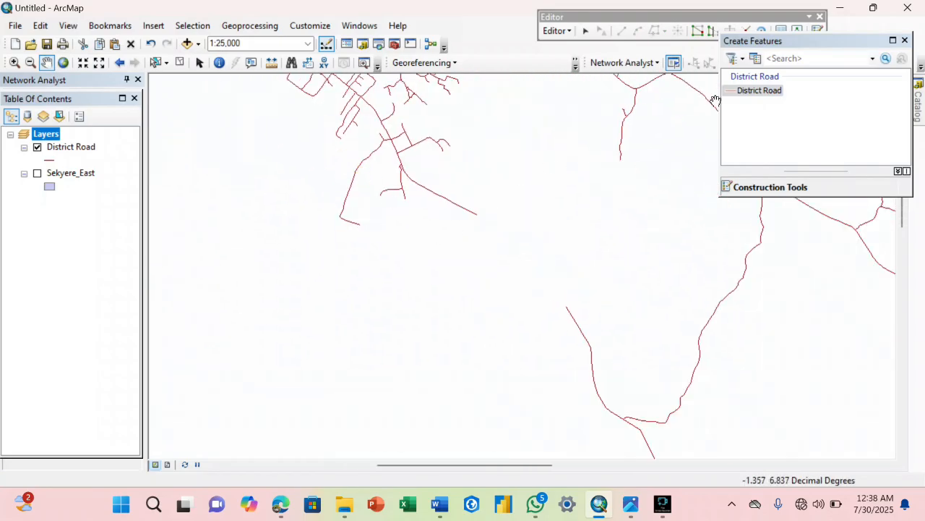
click(735, 89)
click(37, 176)
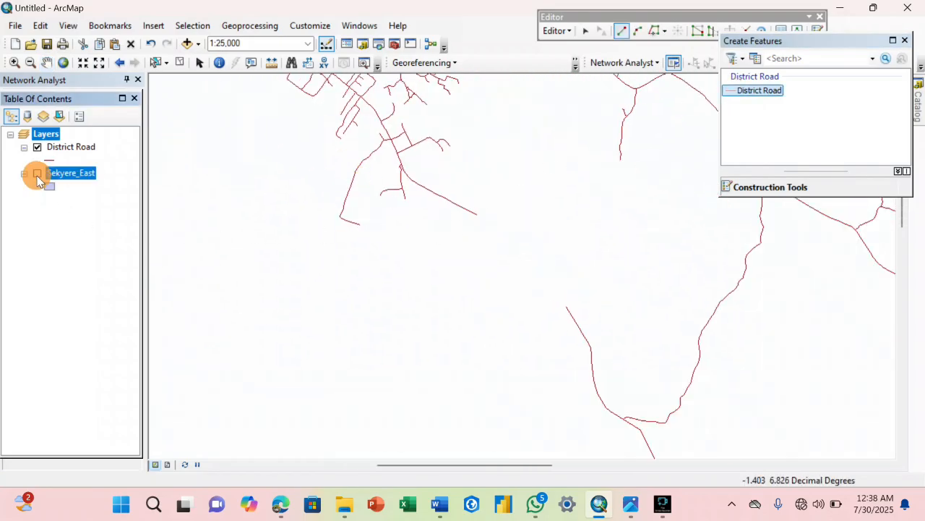
click(476, 214)
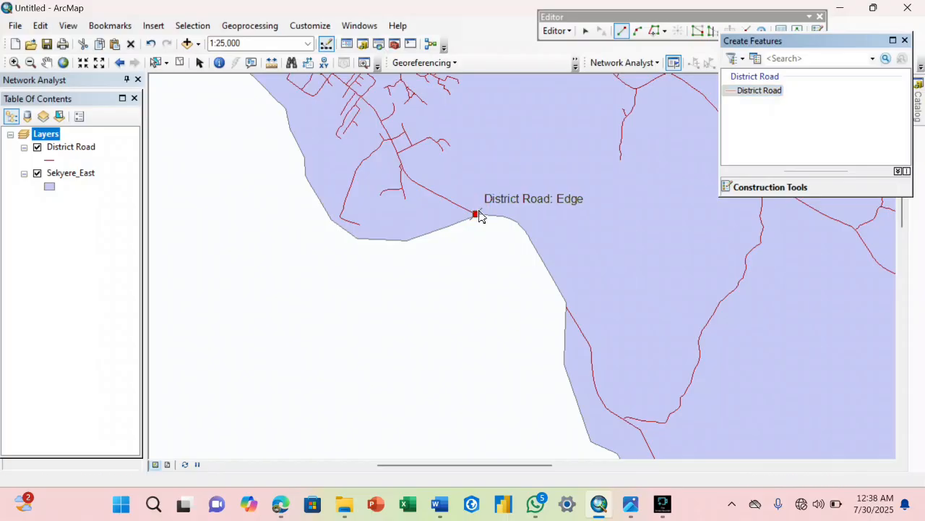
click(36, 173)
click(563, 306)
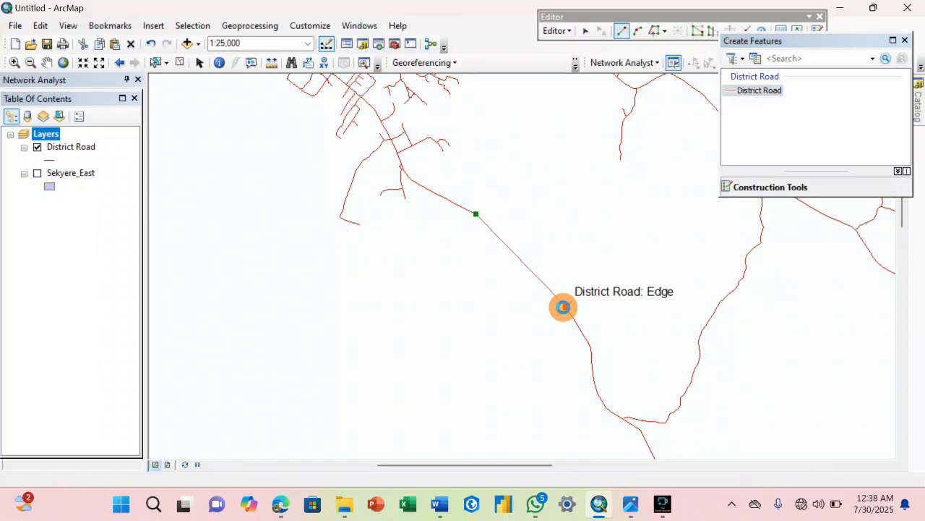
double_click(563, 306)
Step: Draw two District Road lines further southeast, joining the straight road's end to the short isolated fragment and that fragment to the next road
click(51, 65)
drag(441, 279, 314, 153)
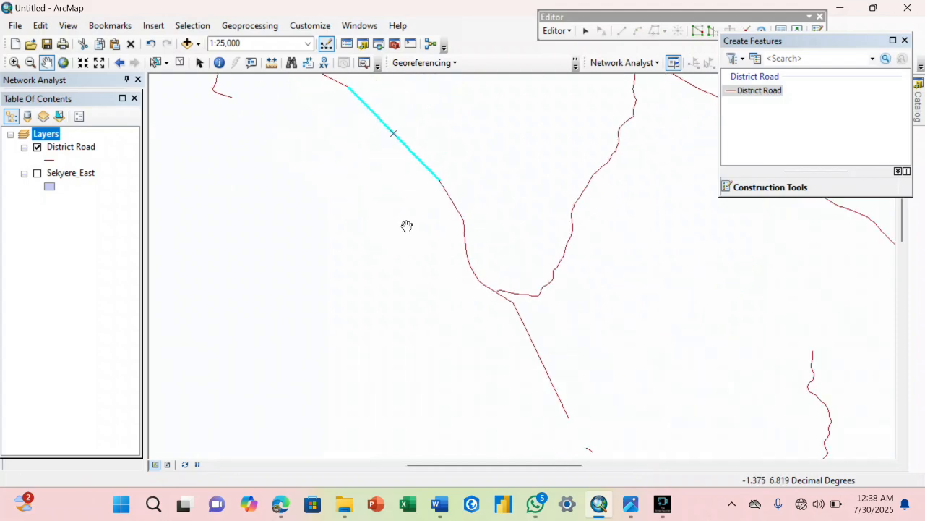
drag(425, 258, 356, 128)
drag(430, 224, 374, 156)
click(586, 31)
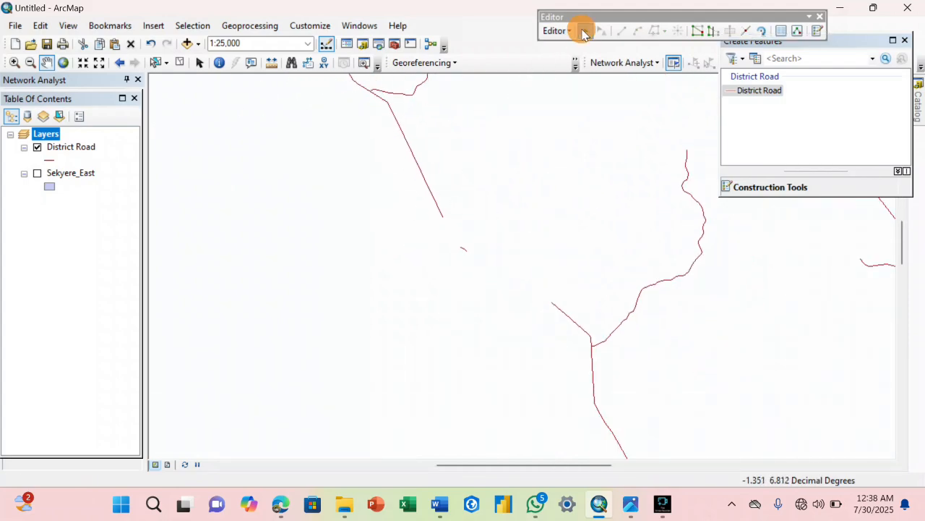
click(465, 254)
click(628, 216)
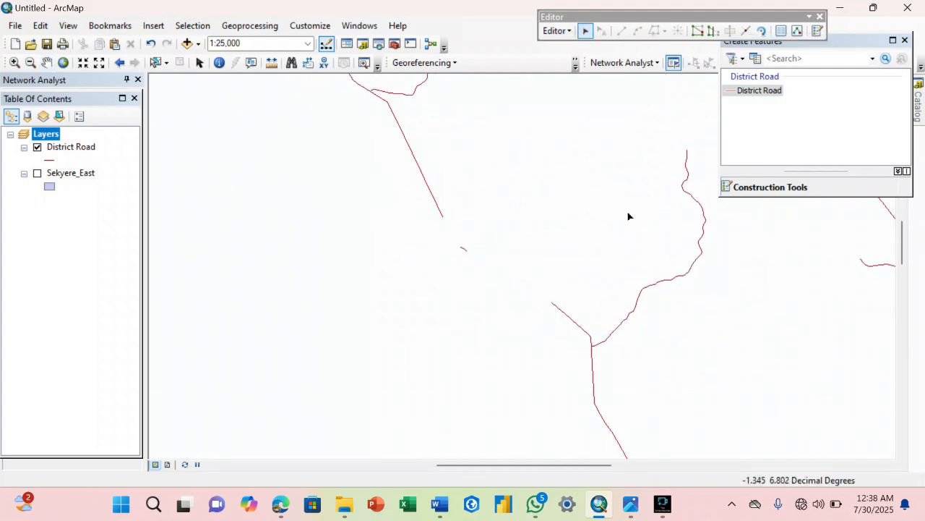
click(756, 90)
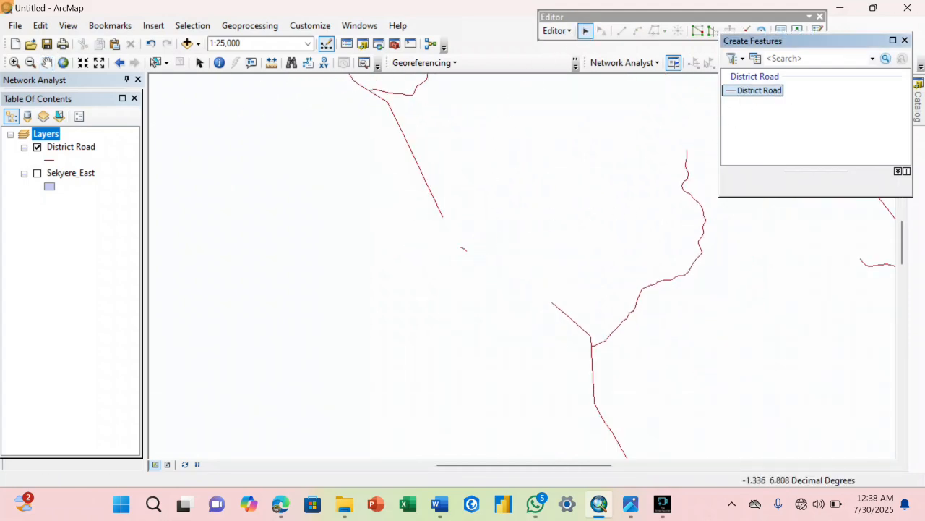
click(443, 217)
double_click(462, 247)
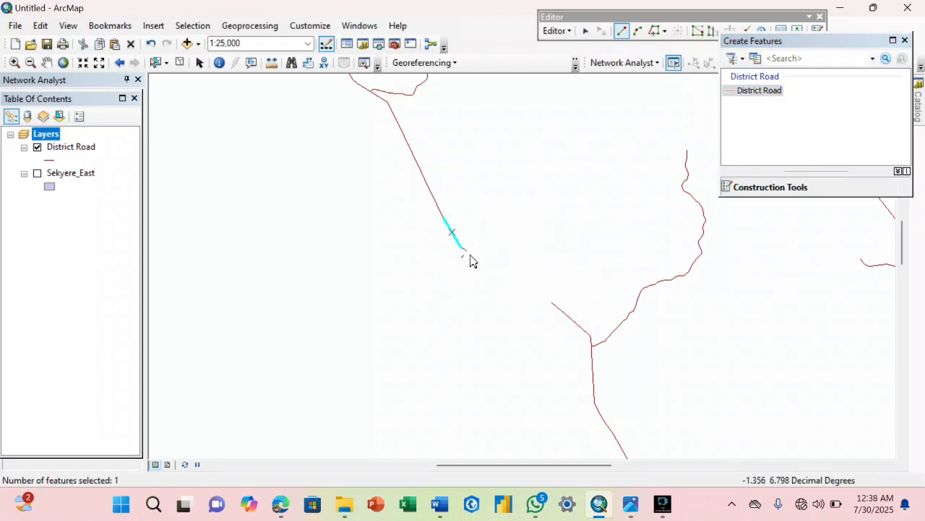
click(467, 252)
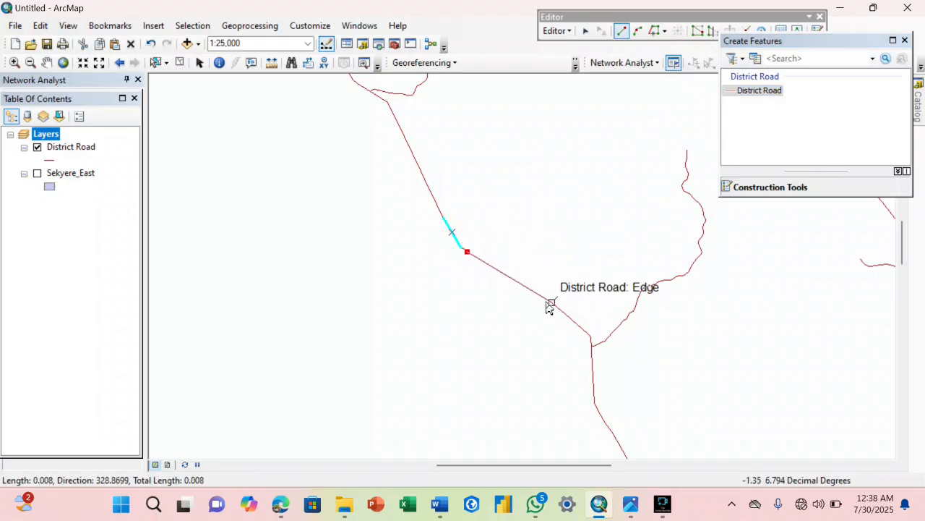
double_click(548, 305)
Step: Draw a District Road line from the isolated branch north of the dense town network to the short fragment below it
click(46, 62)
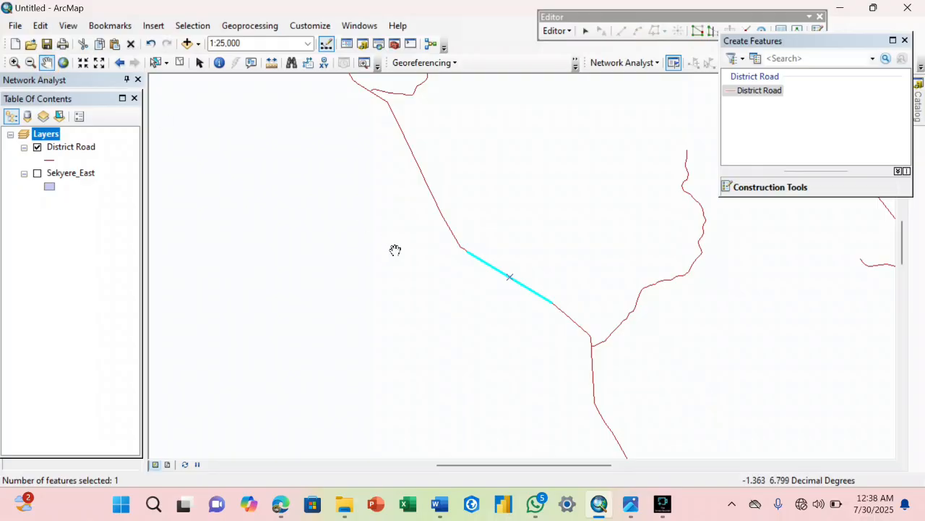
drag(484, 370, 372, 183)
scroll(424, 253, down, 3)
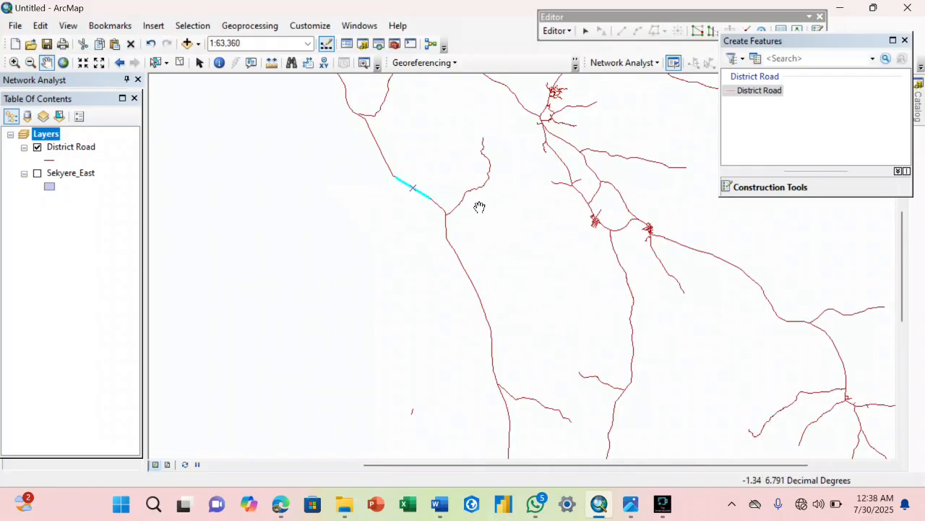
drag(498, 218, 478, 427)
drag(318, 151, 515, 270)
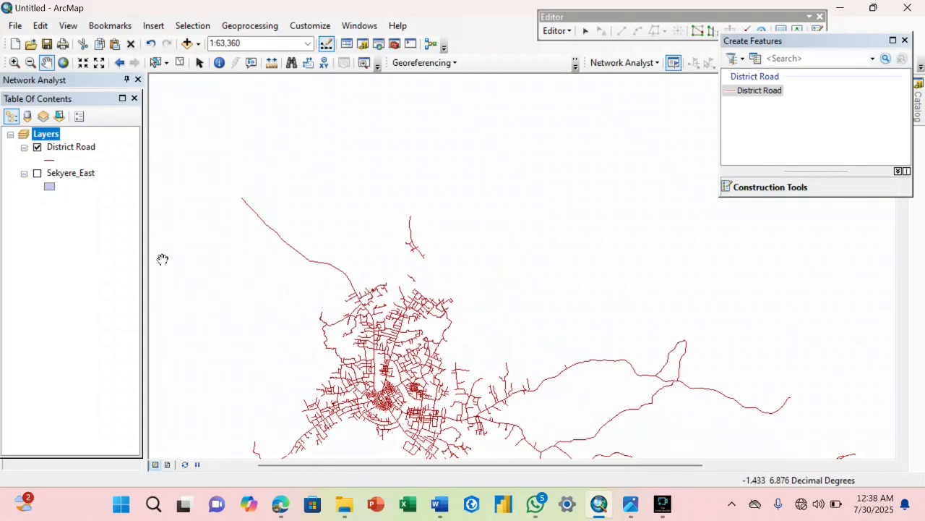
click(36, 174)
click(37, 173)
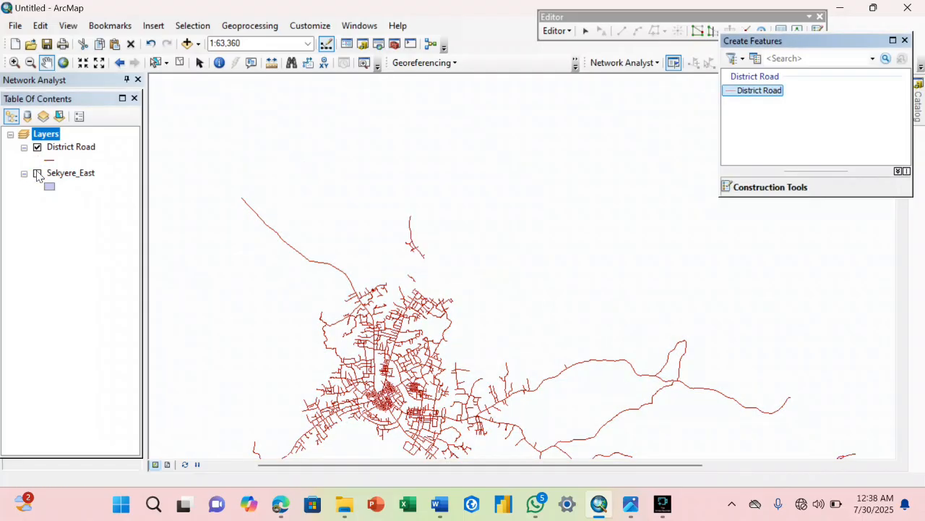
click(759, 90)
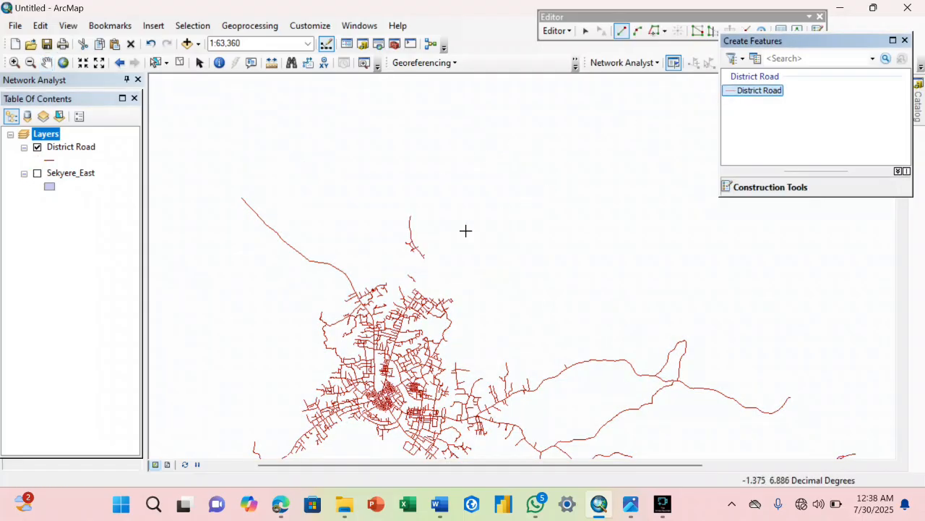
click(425, 259)
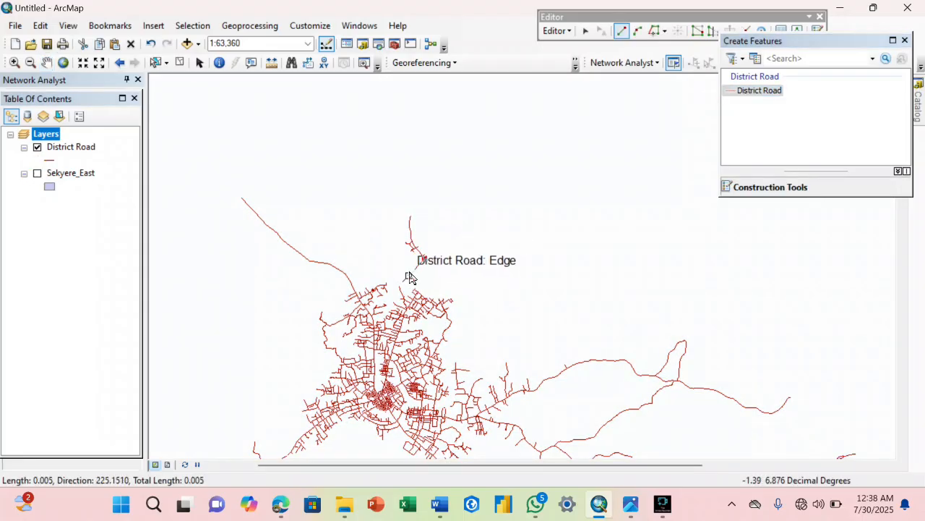
double_click(408, 270)
Step: Draw a short District Road line joining the small fragment's lower end to the town network's northern edge
scroll(418, 284, up, 4)
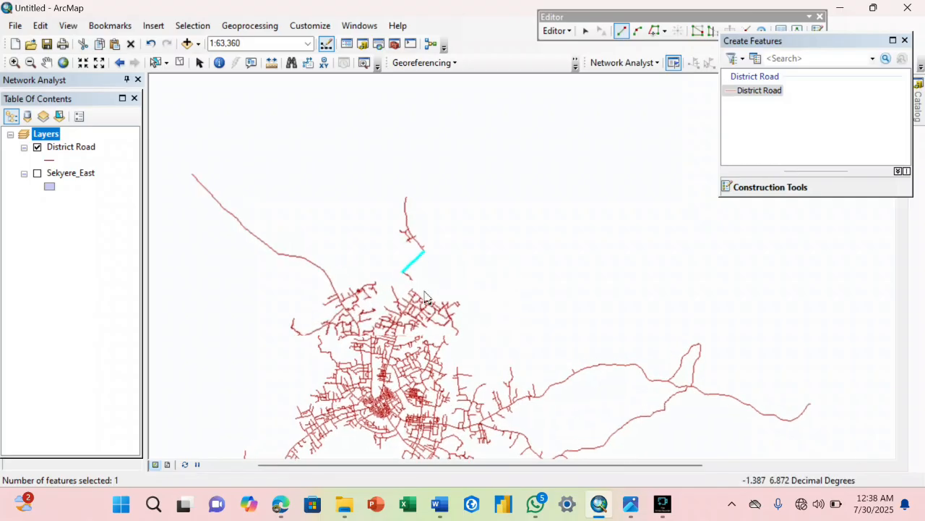
click(401, 268)
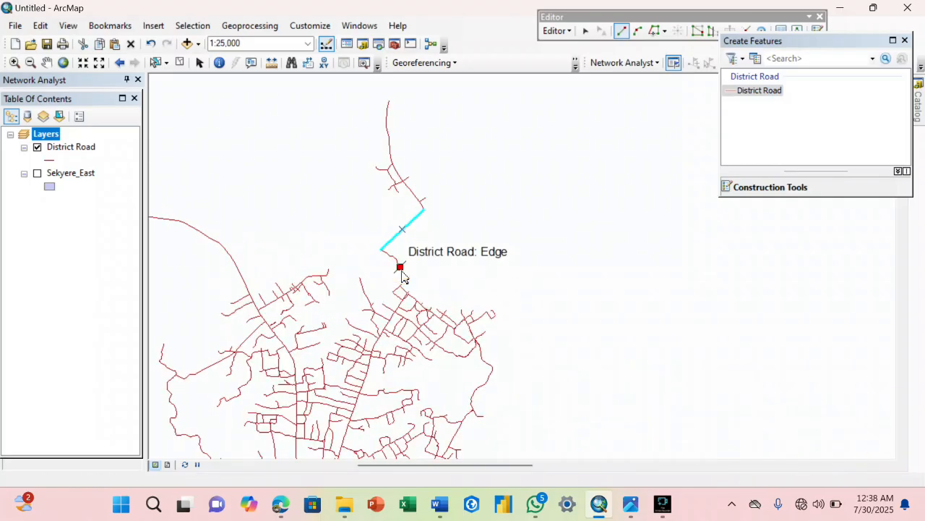
double_click(402, 282)
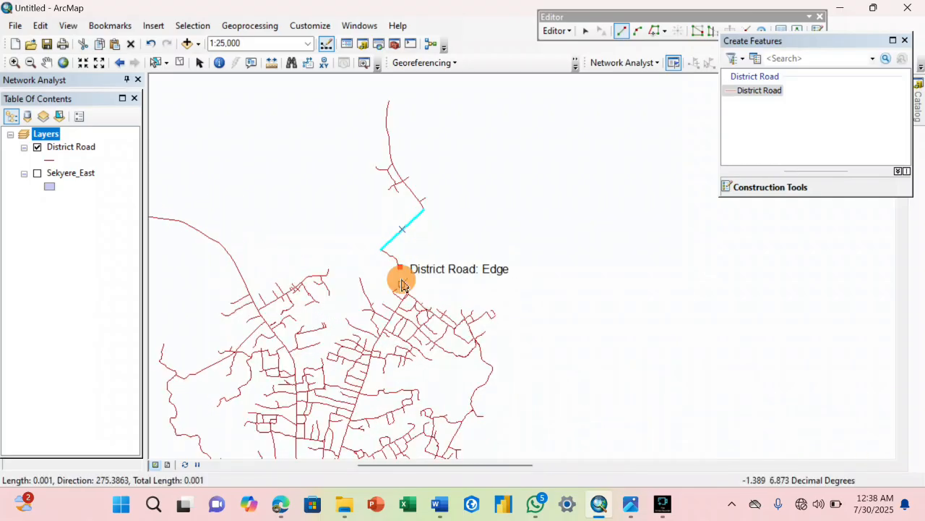
click(37, 174)
click(37, 173)
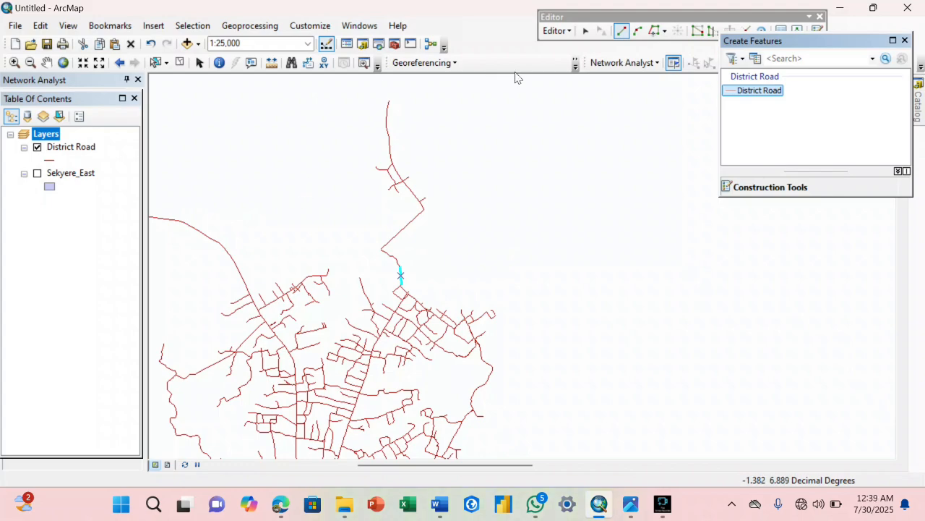
Step: Delete the diagonal line connecting the northern branch to the small fragment
click(586, 30)
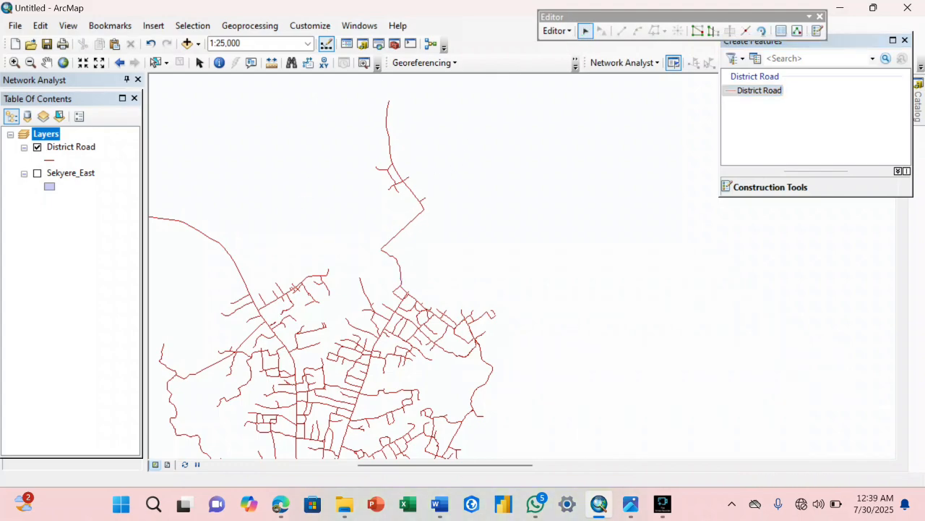
click(415, 218)
right_click(413, 217)
click(434, 260)
Step: Redraw the District Road line from the northern branch's lower end to the upper end of the small fragment
click(745, 90)
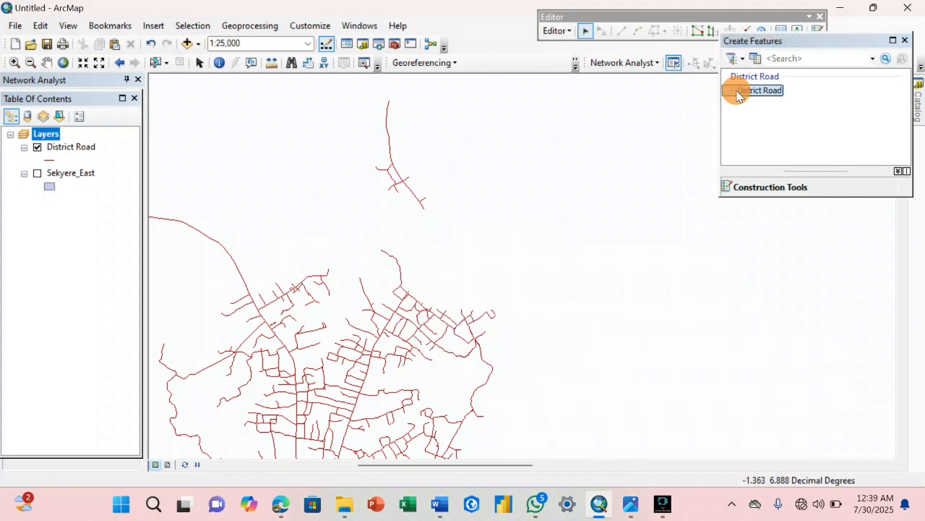
click(424, 210)
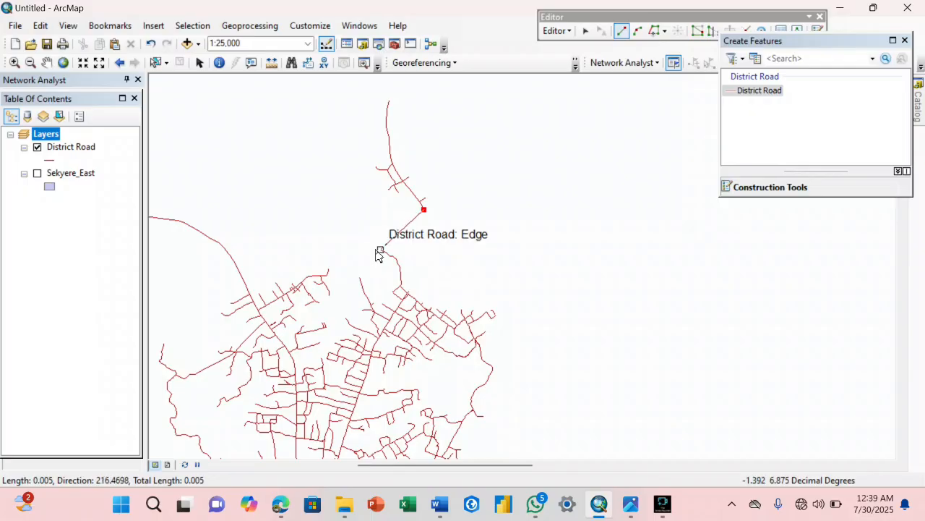
click(376, 250)
scroll(410, 250, up, 4)
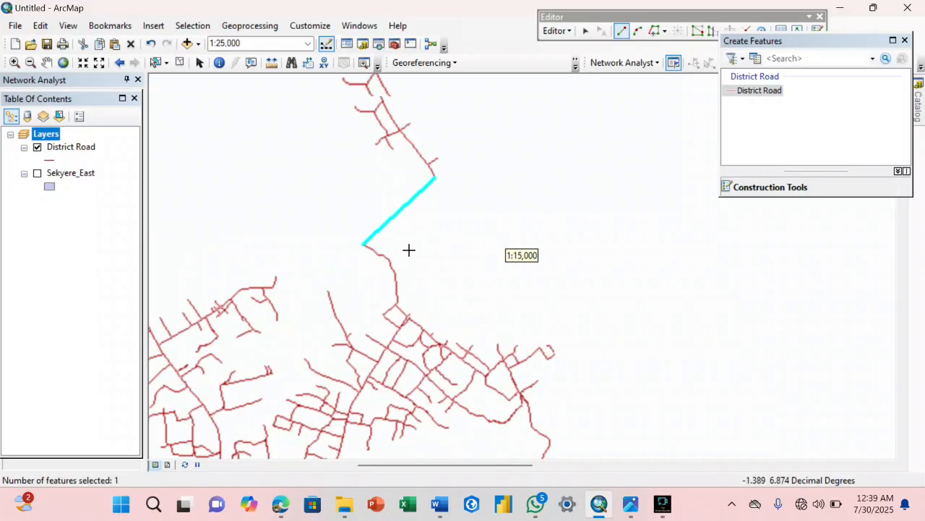
Step: Inspect the road network from the town down to the district's southern end and display the Sekyere_East layer beneath it
scroll(412, 244, down, 4)
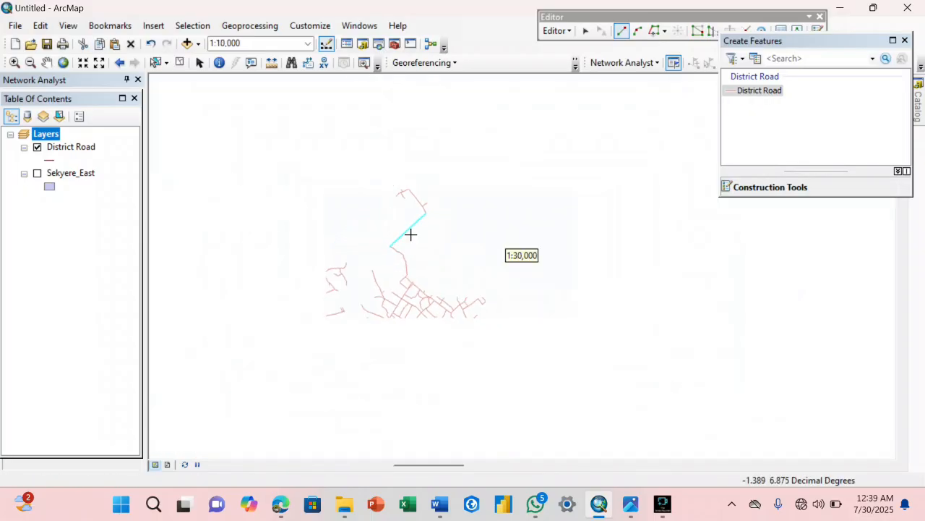
click(47, 62)
drag(417, 366, 397, 246)
drag(466, 325, 428, 258)
drag(522, 312, 431, 267)
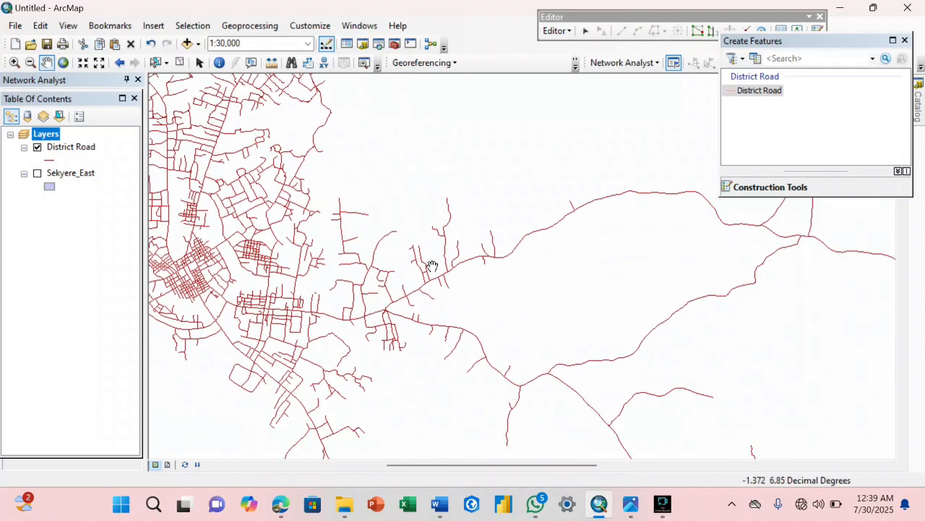
scroll(437, 265, down, 3)
drag(382, 206, 417, 254)
mouse_move(550, 402)
mouse_down()
mouse_move(514, 285)
mouse_move(417, 188)
mouse_up()
drag(508, 284, 487, 173)
scroll(512, 297, down, 1)
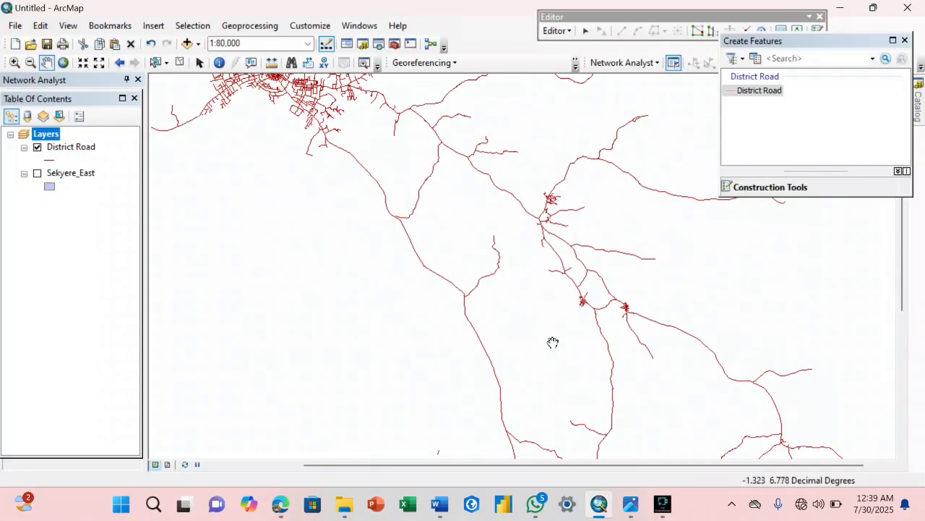
drag(561, 333, 459, 238)
scroll(531, 342, down, 2)
drag(547, 357, 478, 229)
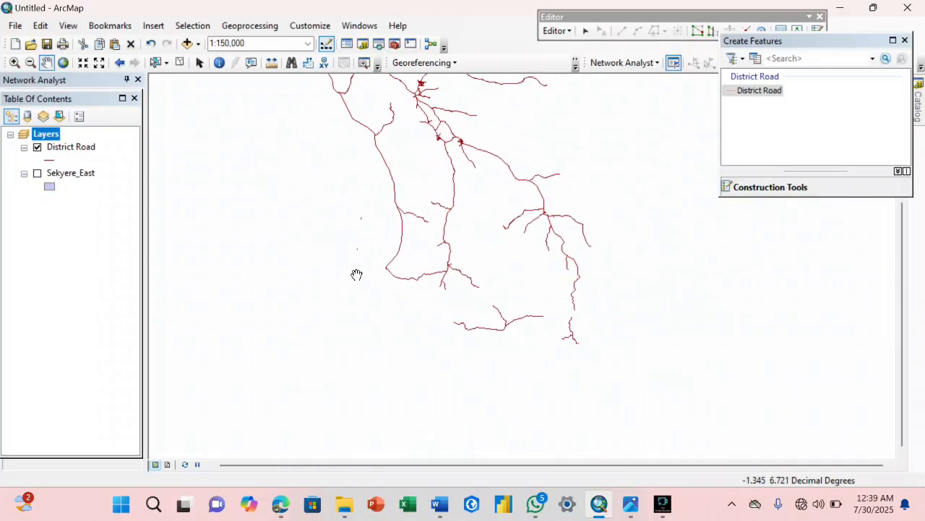
click(37, 174)
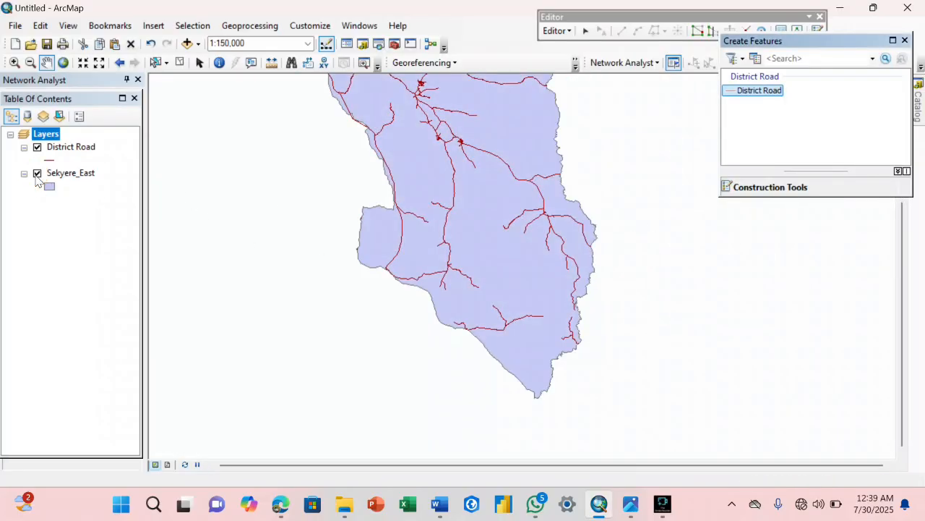
Step: Draw three District Road lines in the south: two joining the central road's branches to the road below, one closing the southeastern road's gap
click(752, 91)
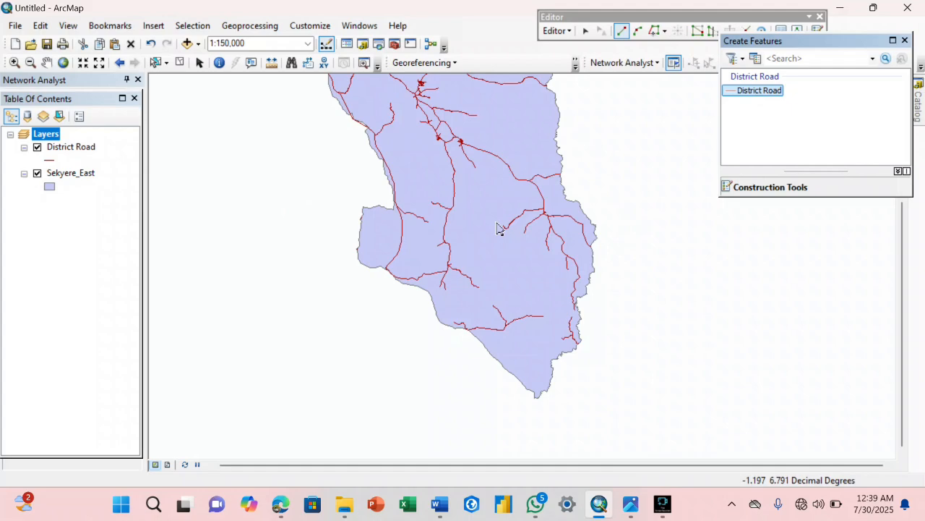
click(447, 291)
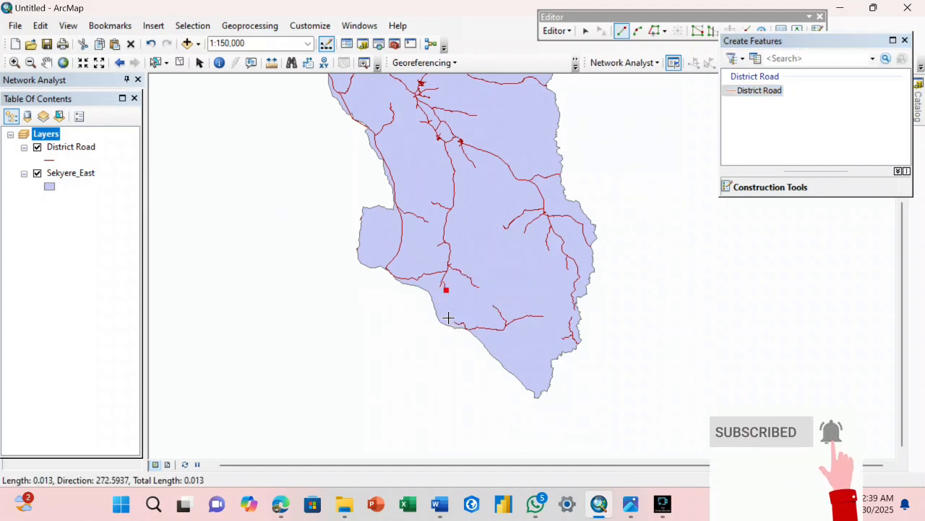
double_click(453, 323)
click(479, 289)
double_click(494, 304)
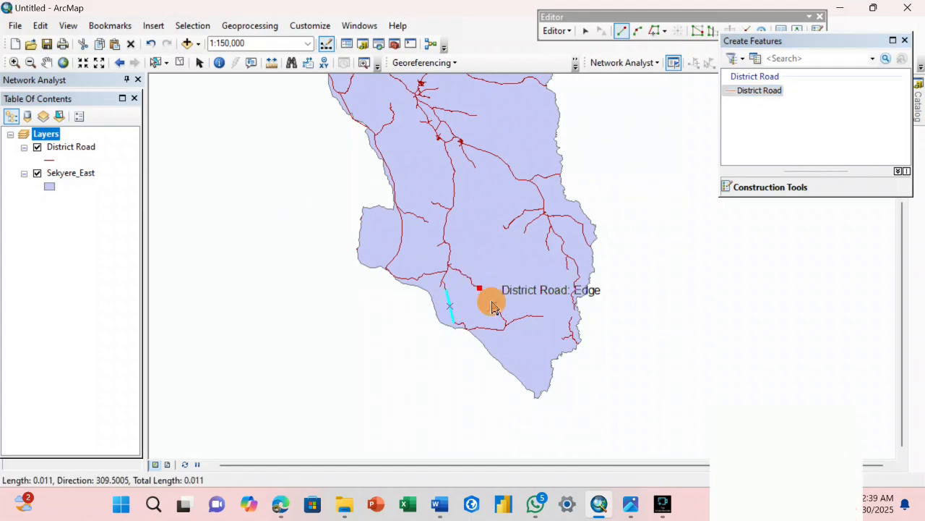
click(572, 314)
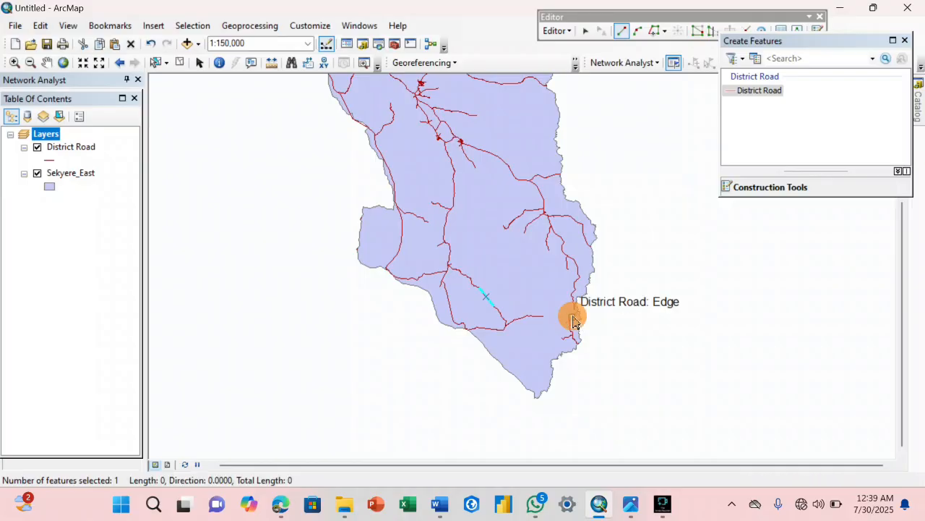
double_click(573, 311)
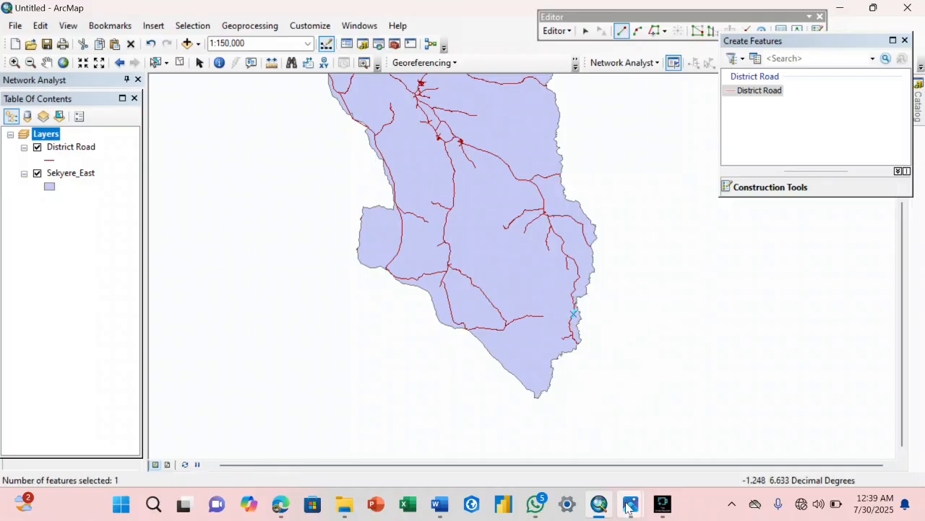
Step: Switch to Photos to examine the roads in Road Classification Map.jpg, and return to ArcMap
mouse_move(631, 504)
click(250, 423)
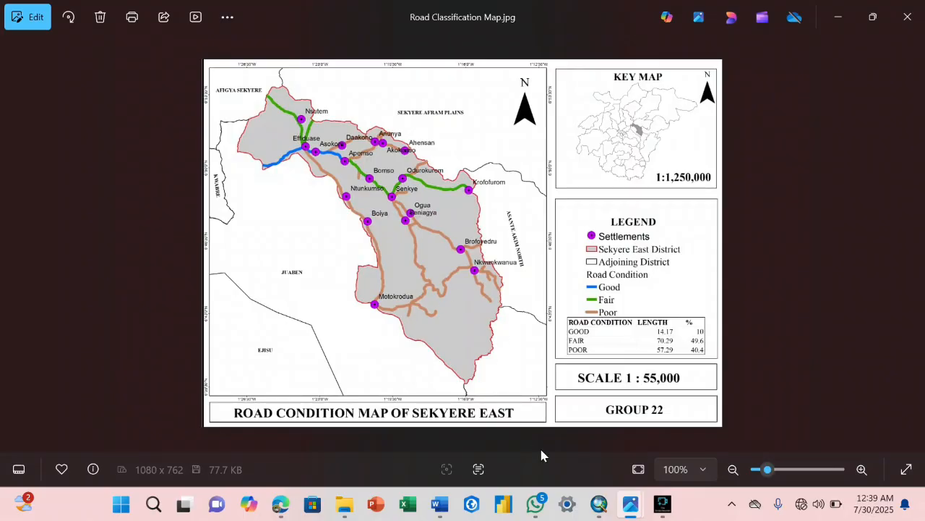
click(599, 502)
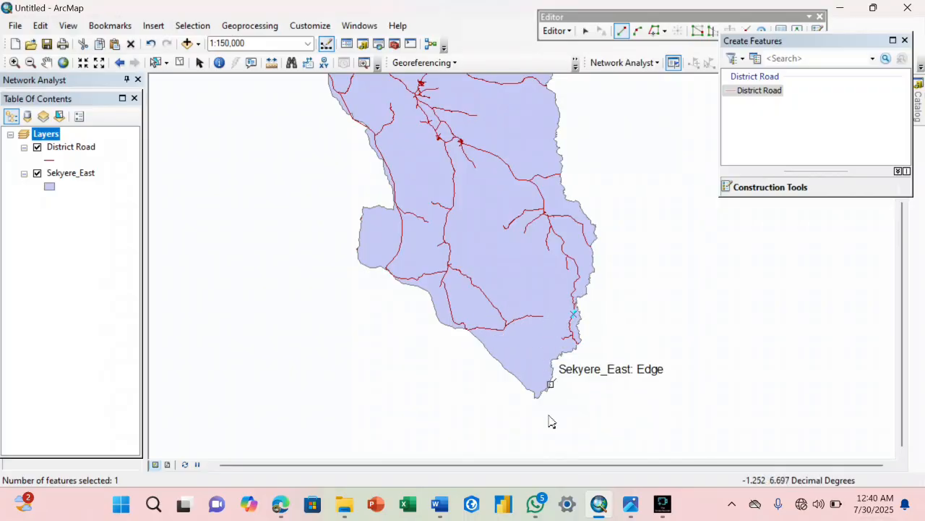
mouse_move(630, 504)
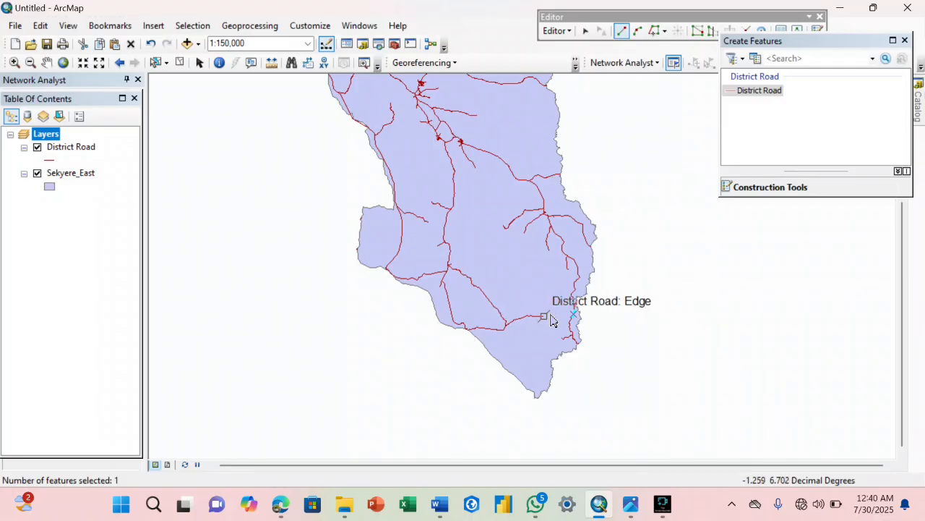
Step: Draw a District Road line from the southern road's eastern end to the southeastern road
click(550, 316)
double_click(573, 307)
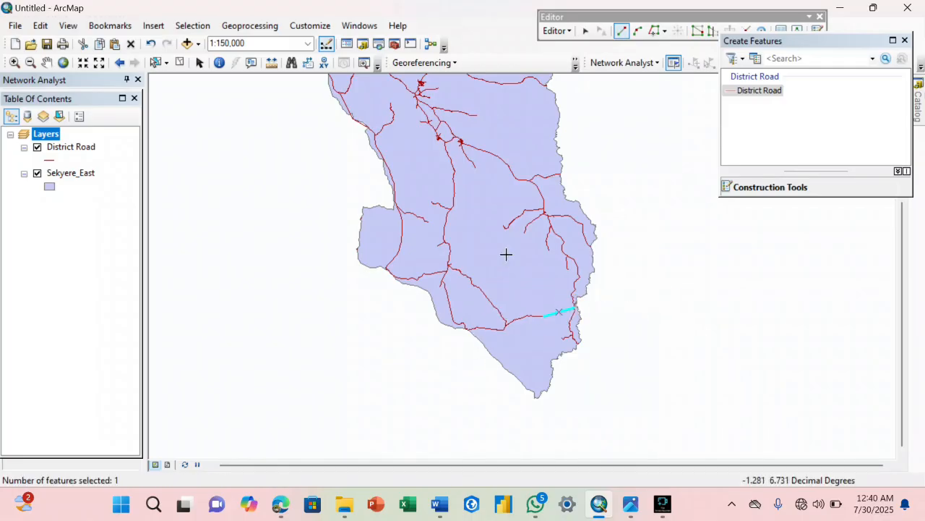
mouse_move(631, 504)
mouse_move(232, 436)
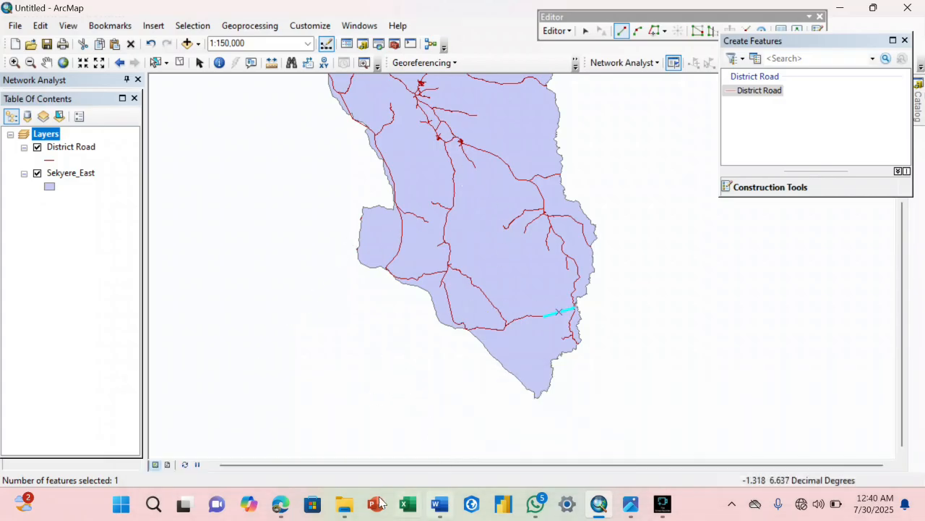
mouse_move(264, 460)
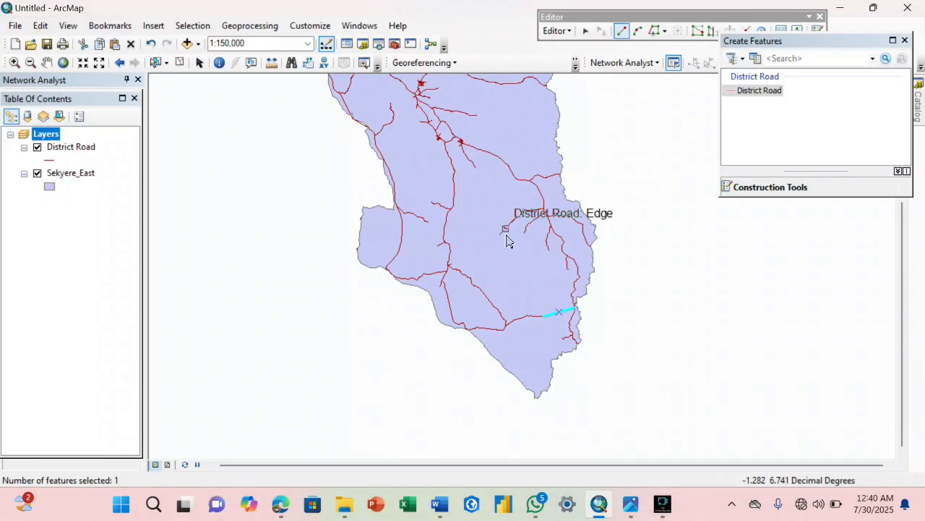
Step: Stop the edit session and close the Create Features window
click(582, 37)
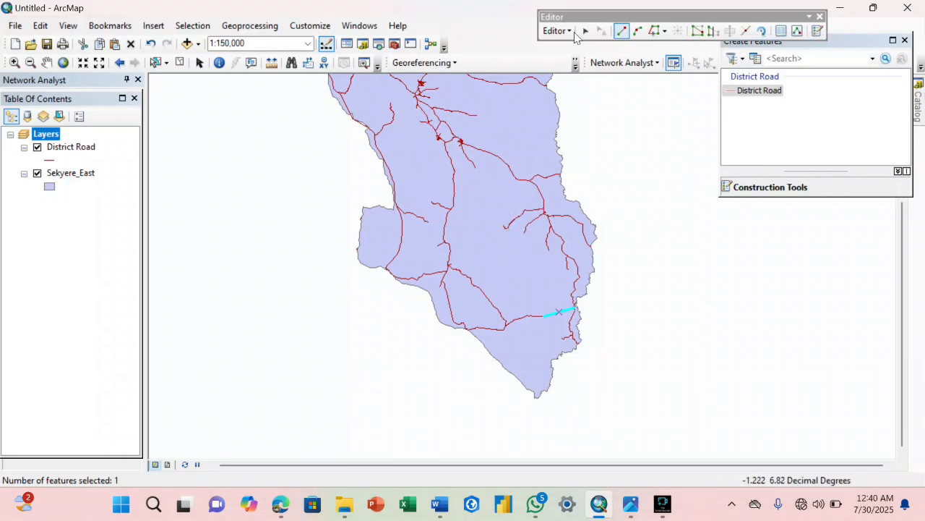
click(570, 35)
click(570, 36)
click(570, 38)
click(587, 62)
scroll(479, 155, down, 3)
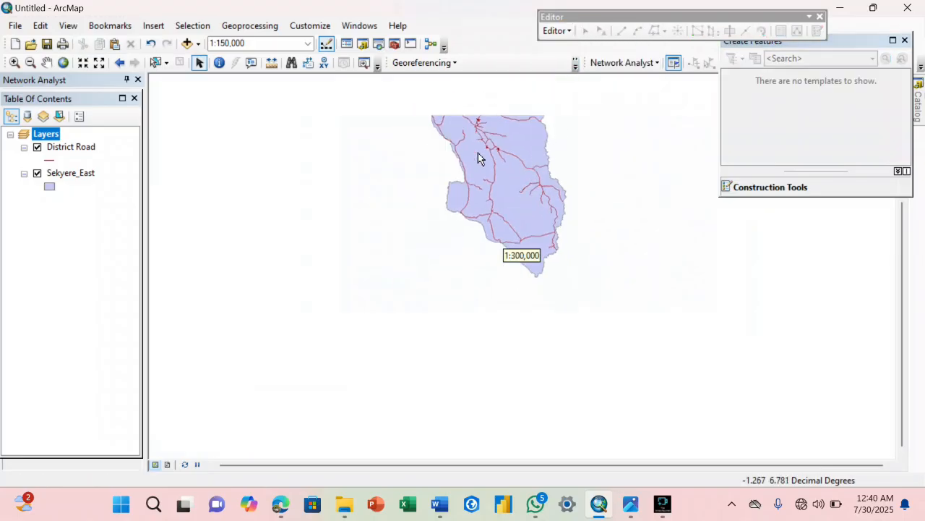
click(47, 62)
drag(425, 138, 437, 241)
scroll(442, 238, up, 2)
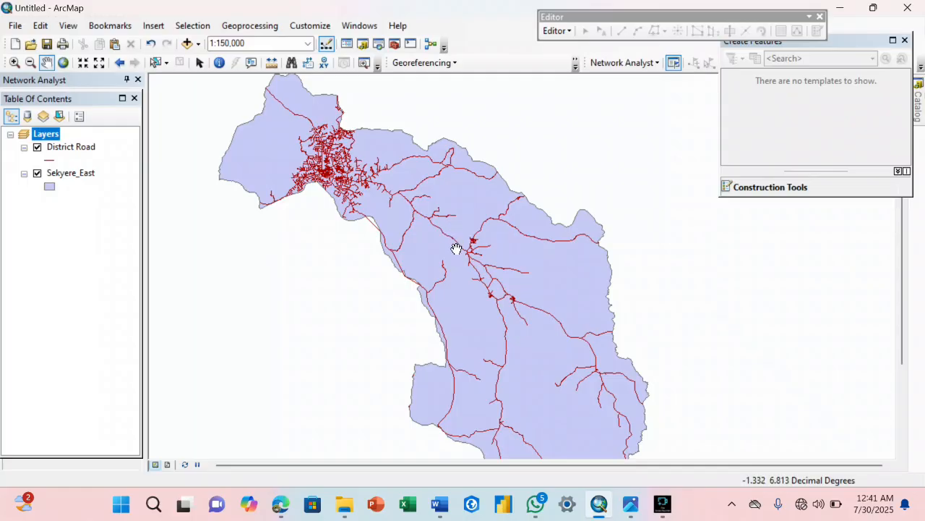
drag(456, 249, 499, 288)
click(904, 40)
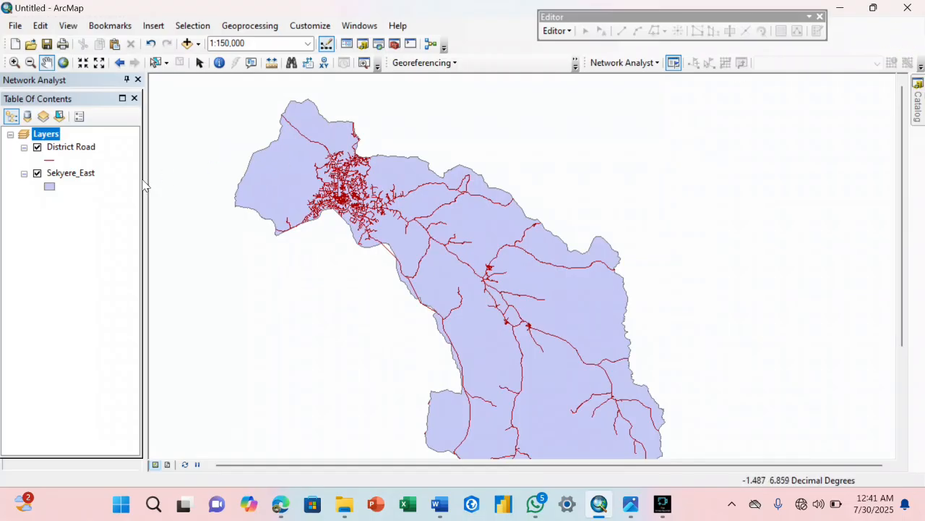
Step: Open the attribute table of the District Road layer
click(66, 147)
right_click(65, 147)
click(85, 186)
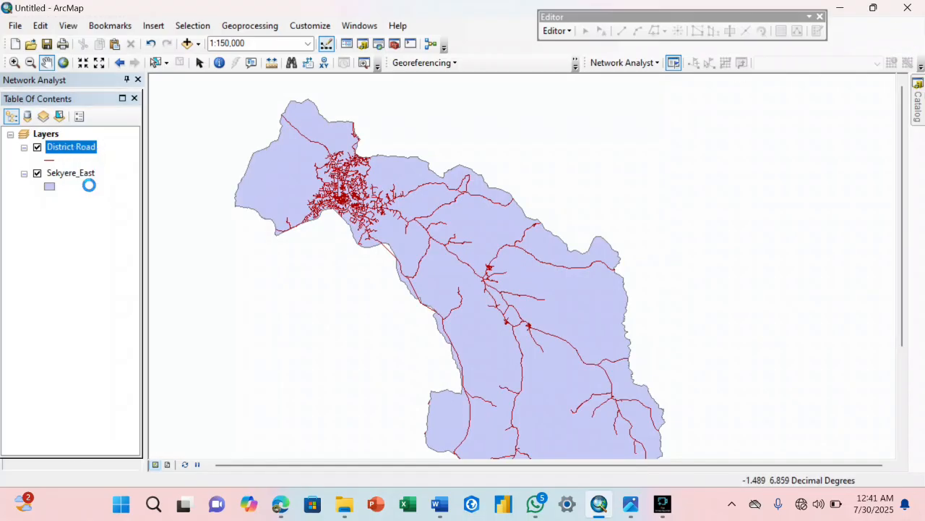
Step: Examine the name, ref, type, oneway, bridge and maxspeed columns of the District Road attribute table, and close the table
click(197, 61)
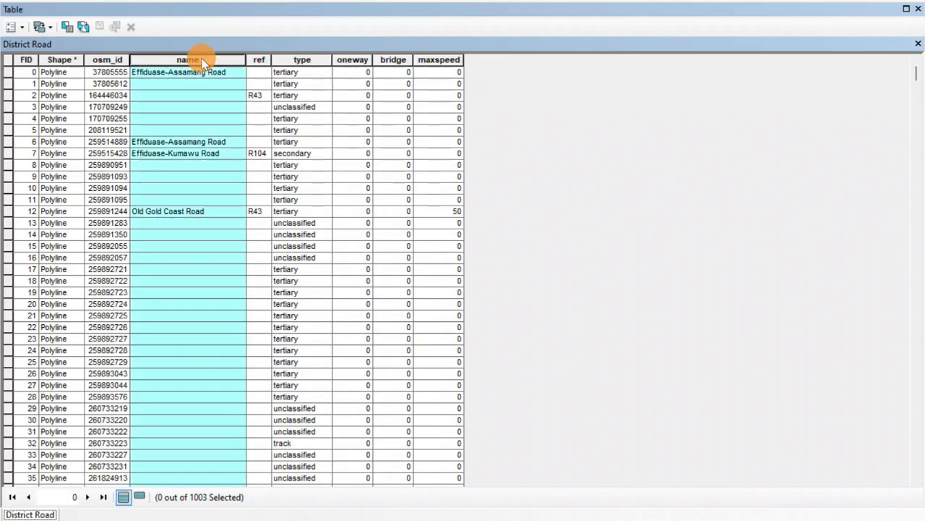
click(264, 61)
click(300, 61)
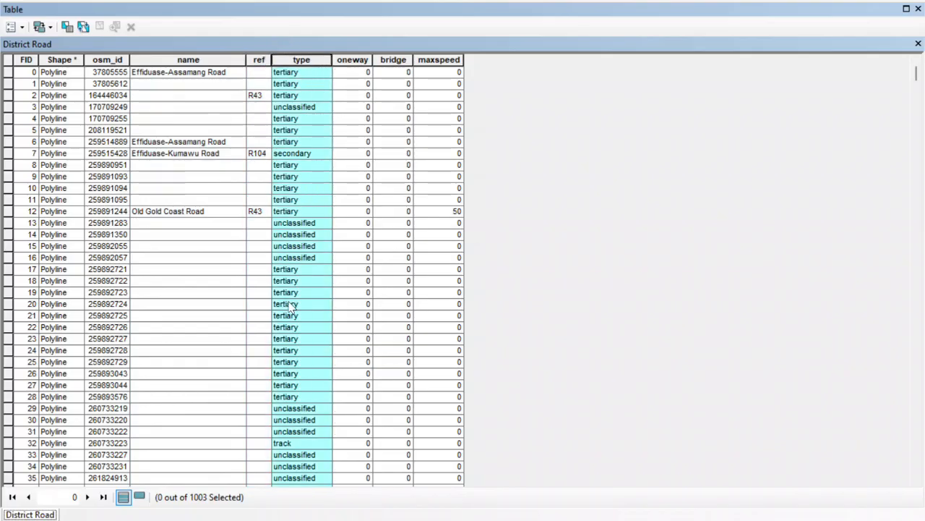
scroll(295, 403, down, 14)
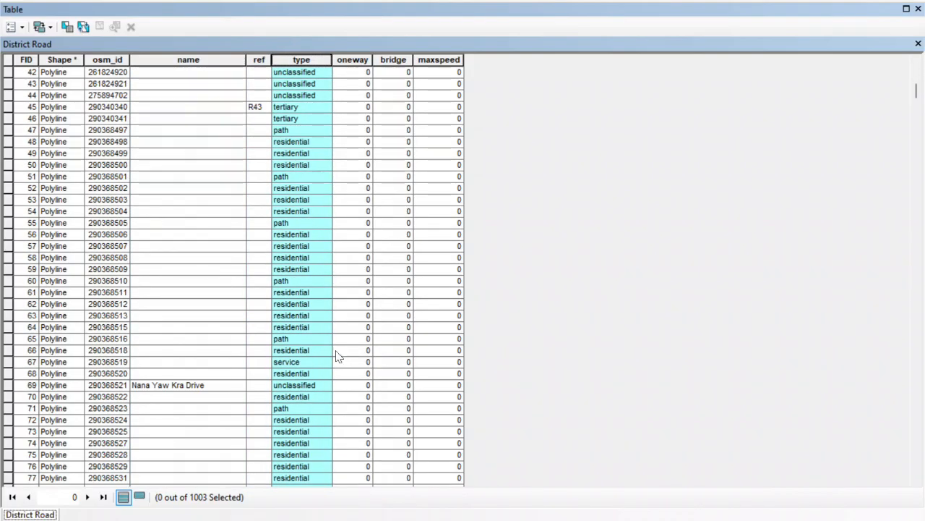
click(392, 61)
click(435, 61)
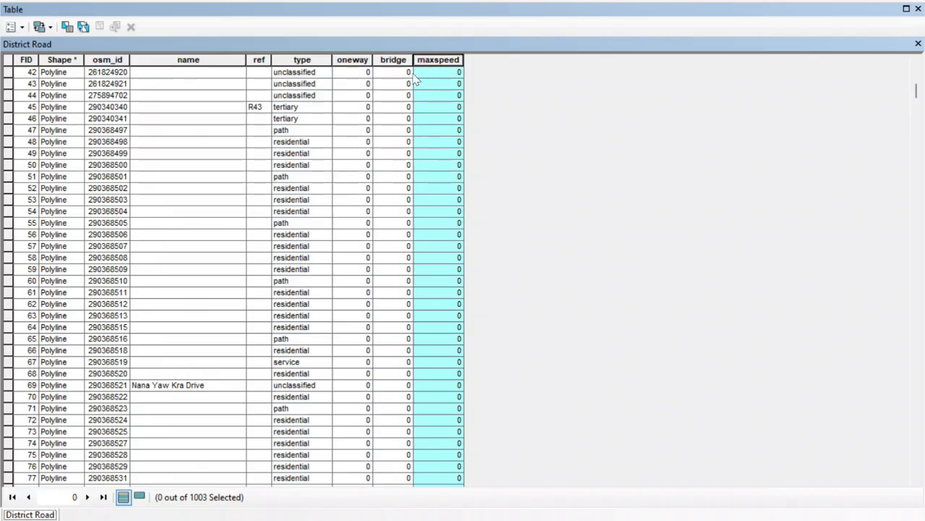
click(353, 61)
click(308, 62)
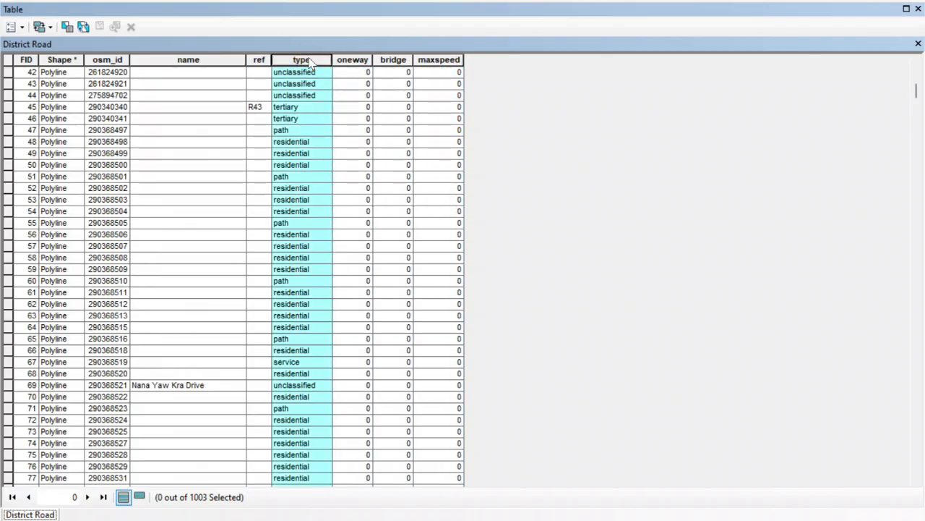
click(359, 59)
click(394, 59)
click(438, 60)
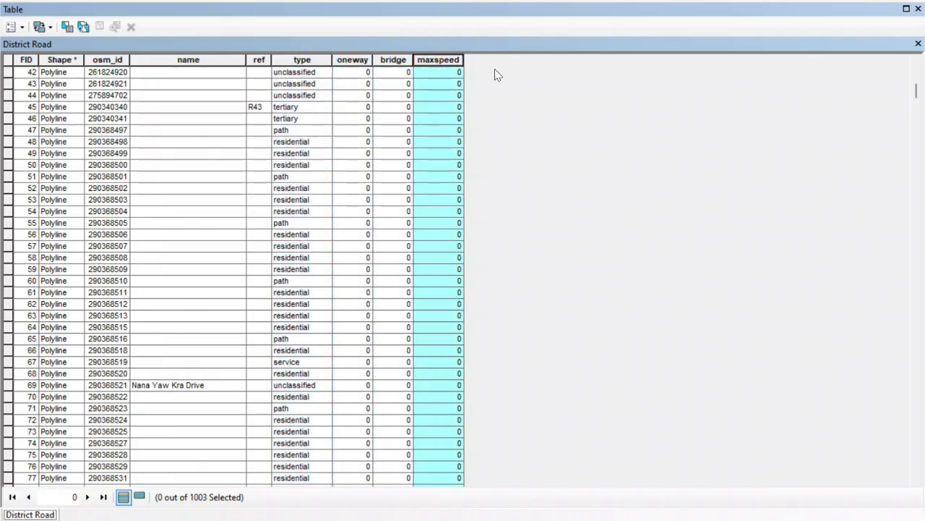
click(457, 143)
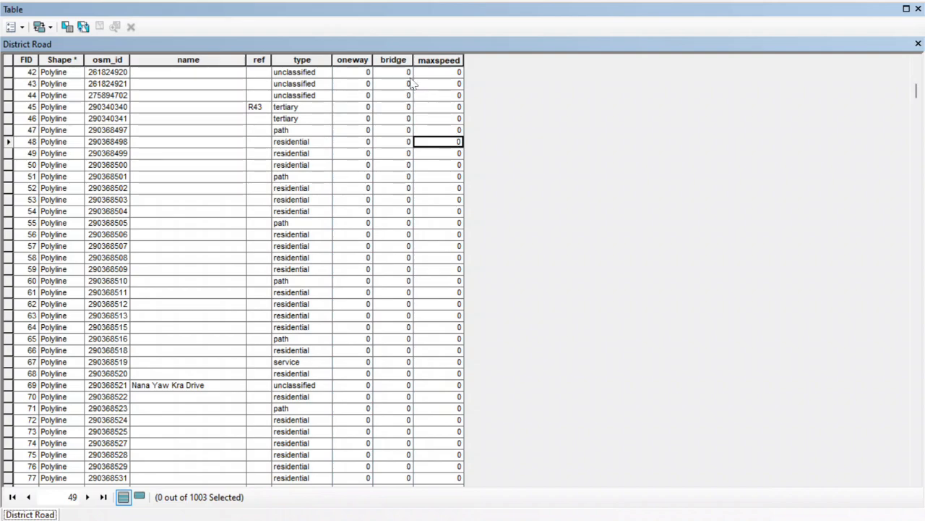
click(395, 60)
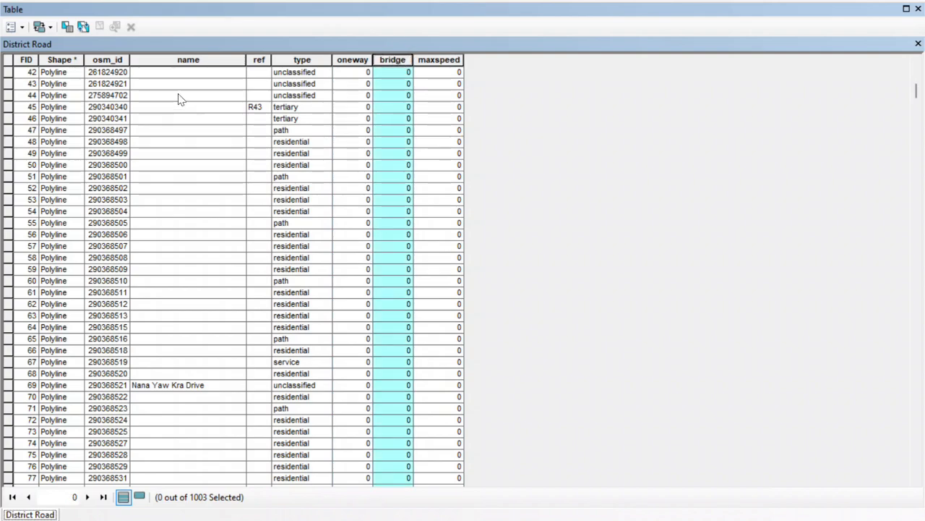
click(186, 61)
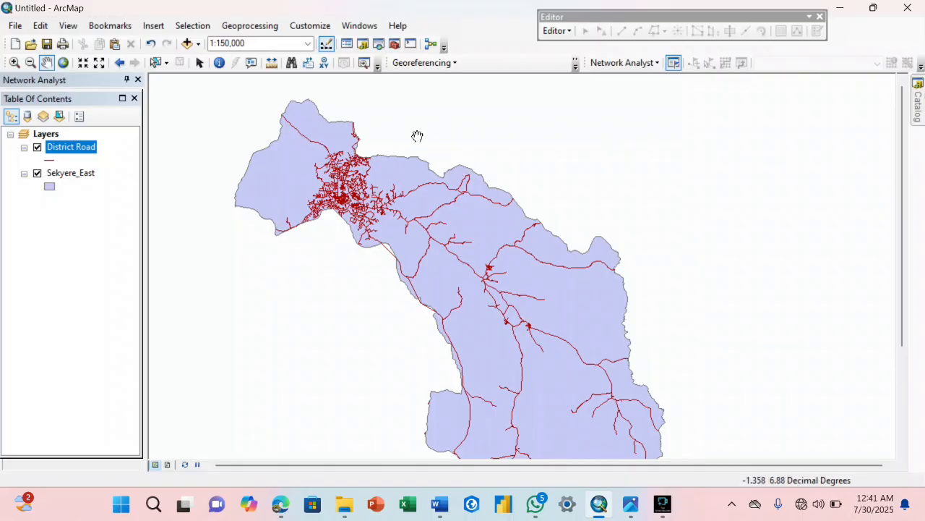
Step: Dissolve the District Road layer without dissolve fields, saving the output as Dissoolved Road in the How To Create Accessibility Map folder
click(264, 29)
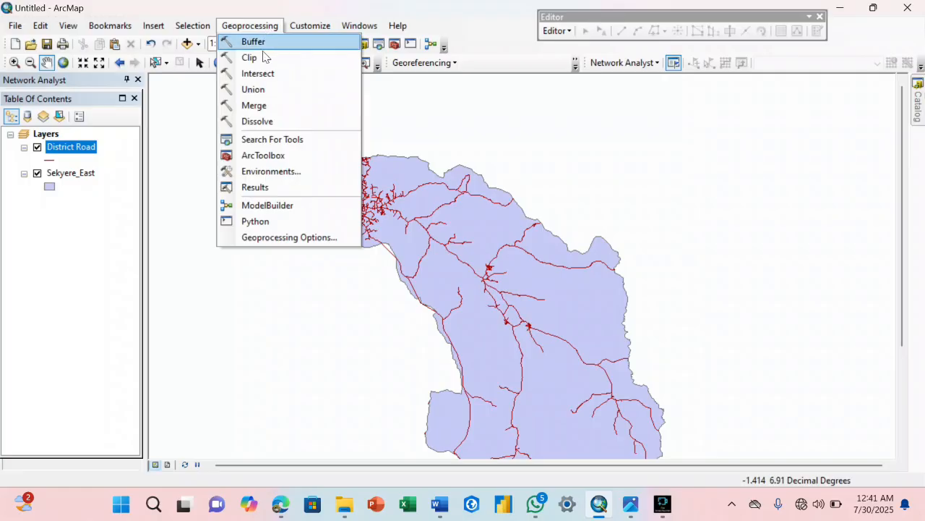
click(259, 120)
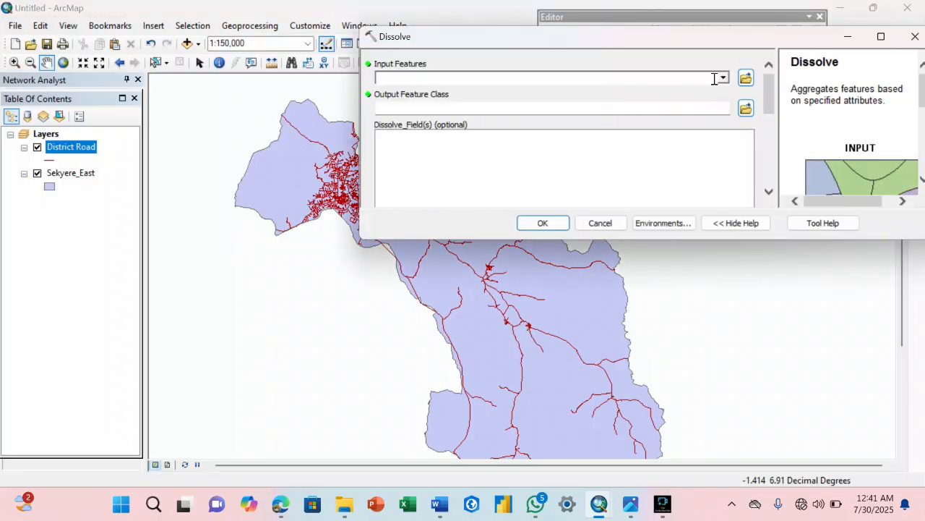
click(723, 77)
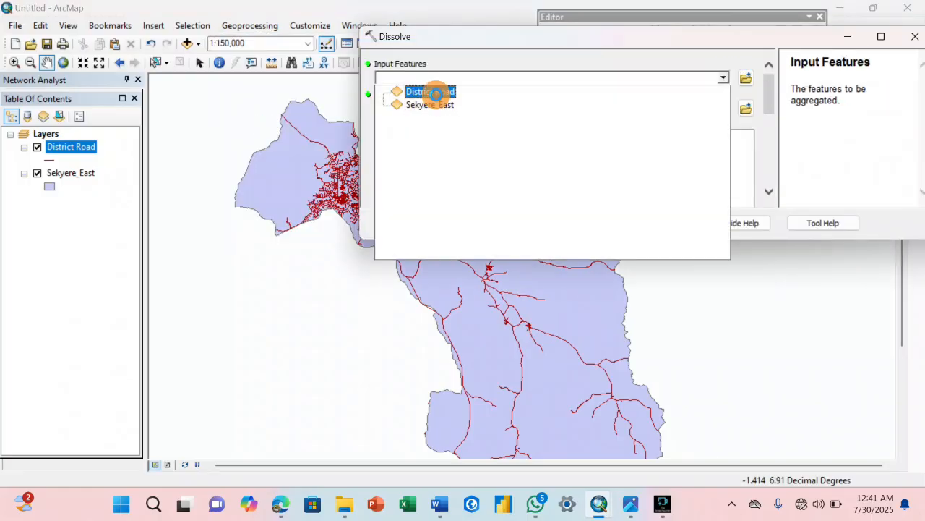
click(435, 95)
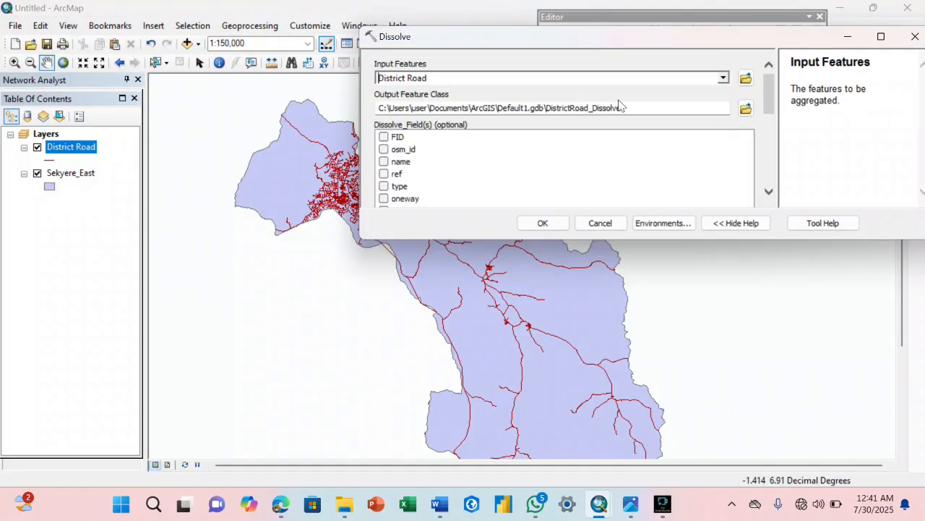
click(746, 108)
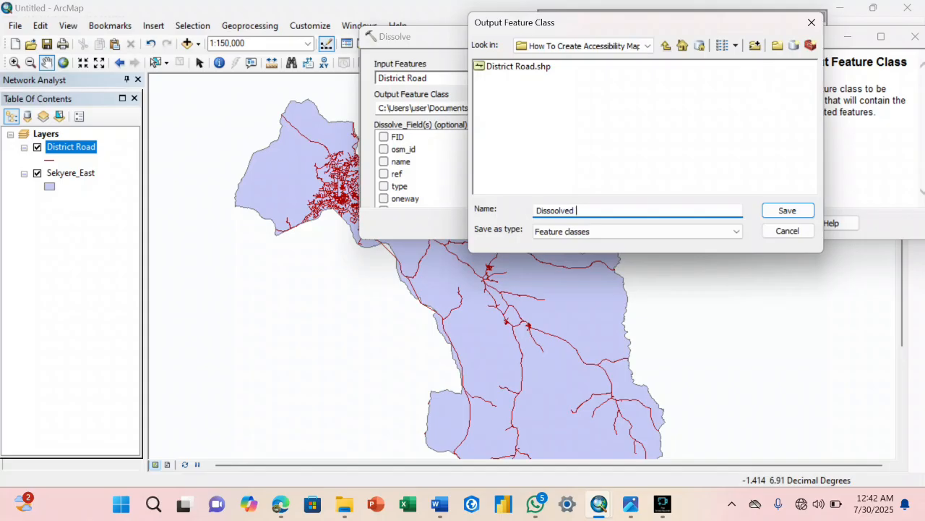
click(773, 210)
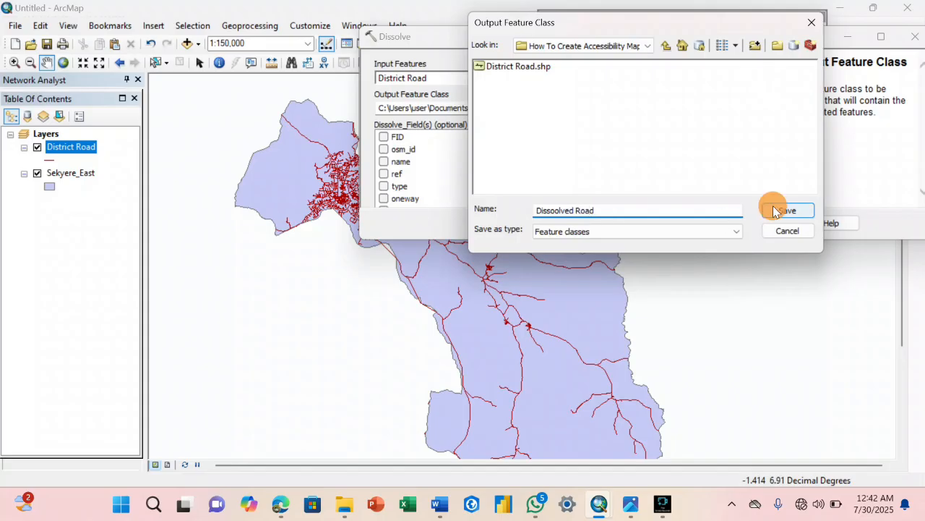
click(552, 225)
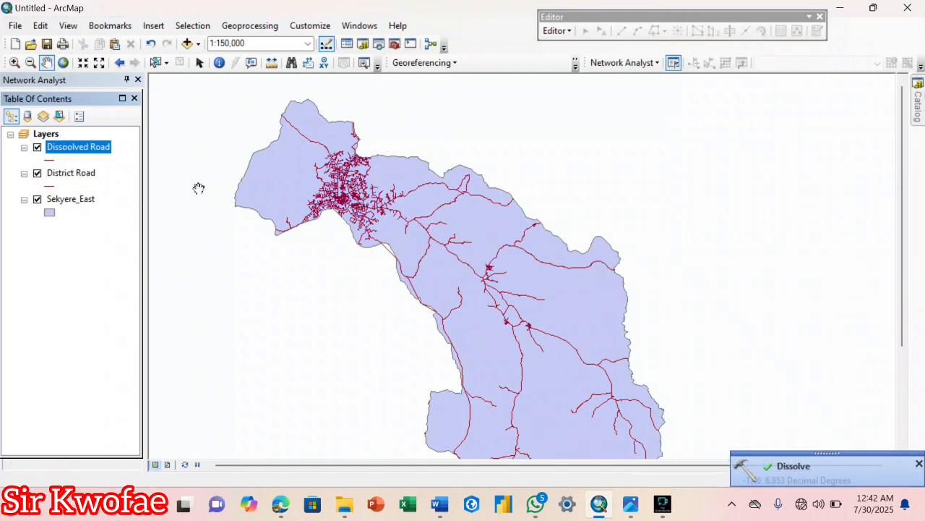
Step: Check the records in the attribute table of the Dissoolved Road layer, and close the table
right_click(101, 147)
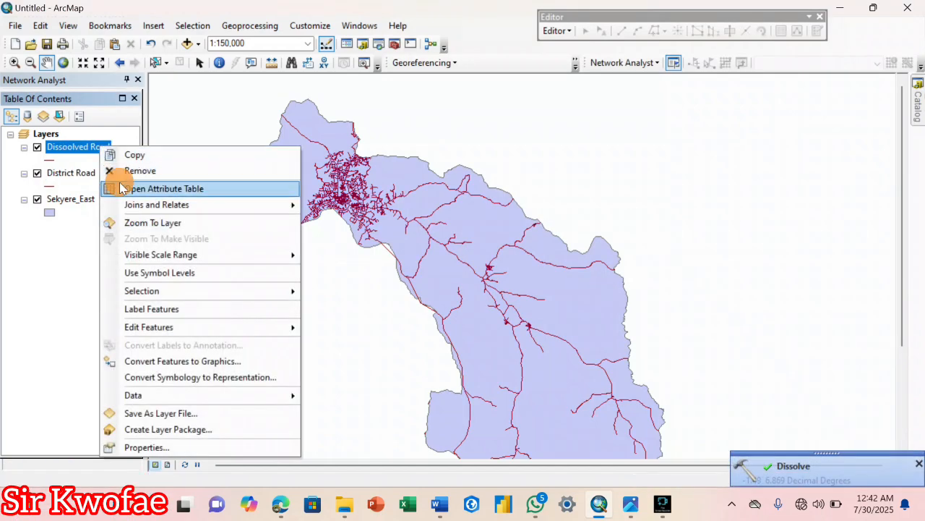
click(123, 186)
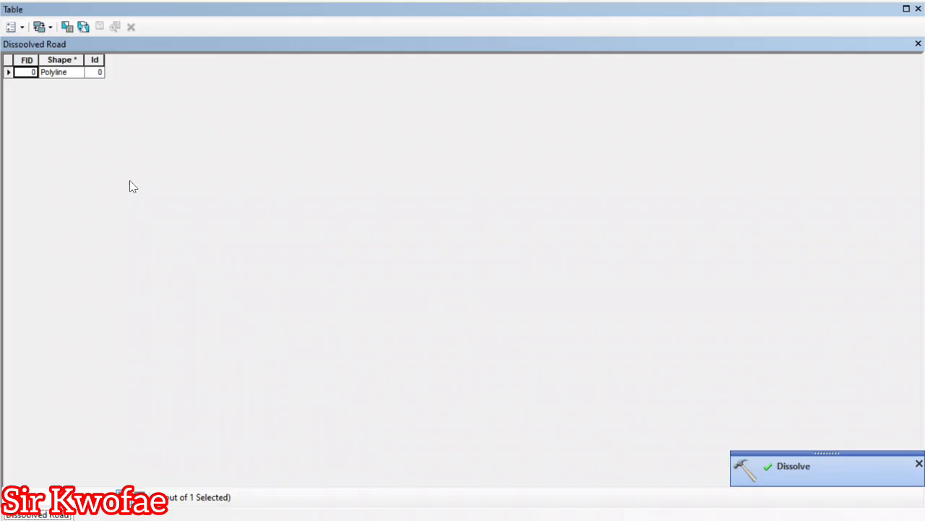
click(917, 44)
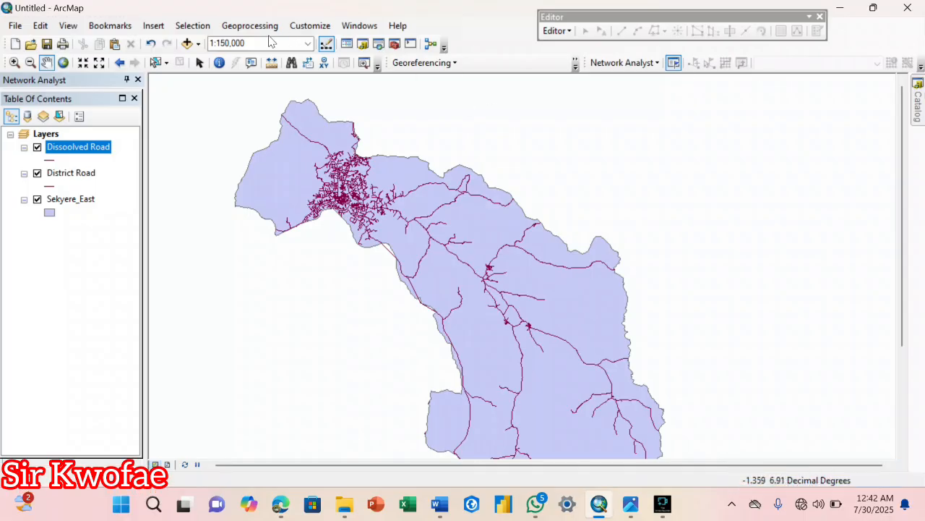
click(250, 25)
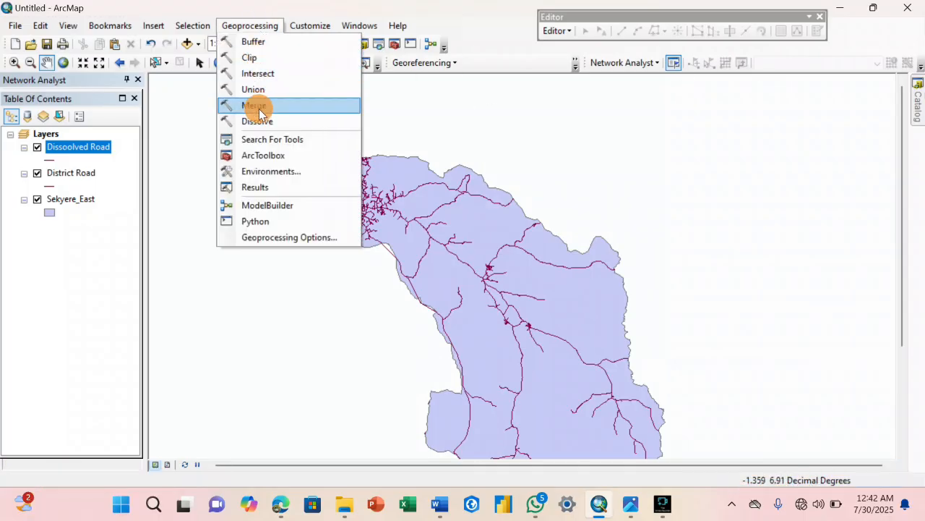
click(423, 120)
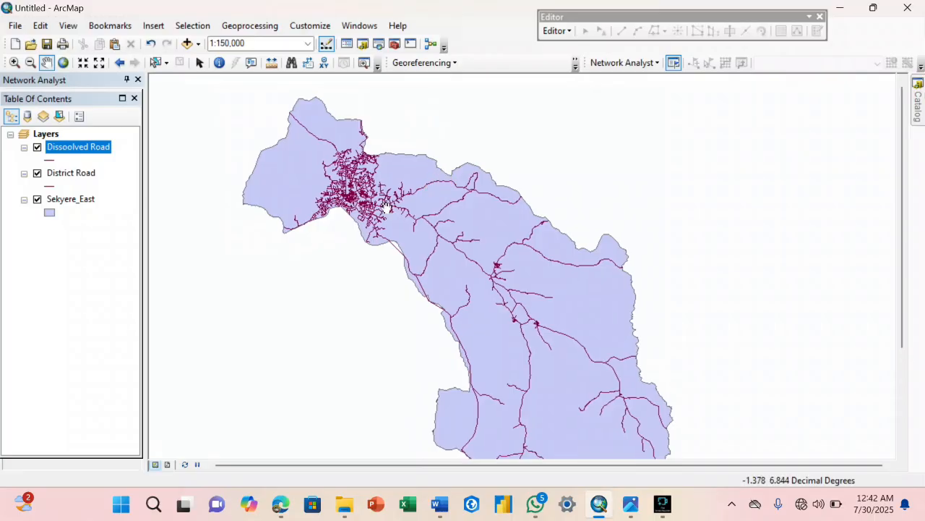
click(78, 148)
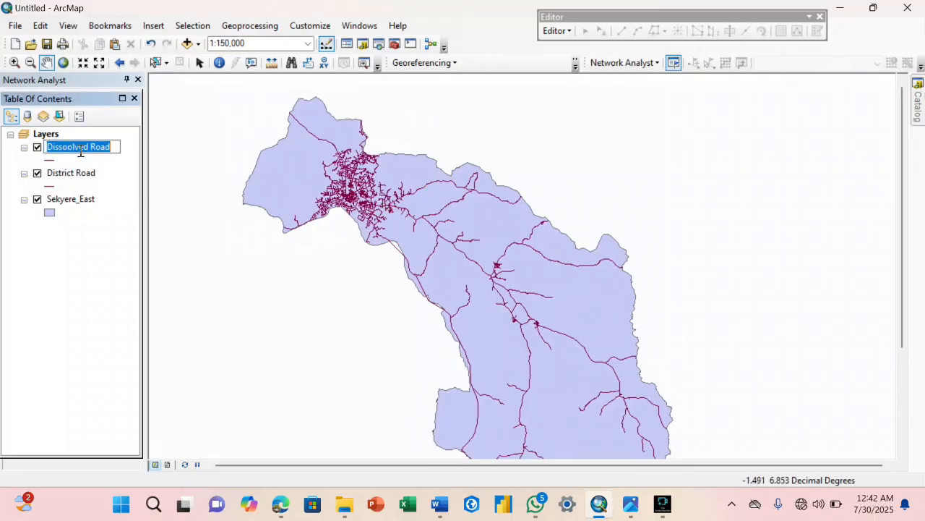
click(90, 164)
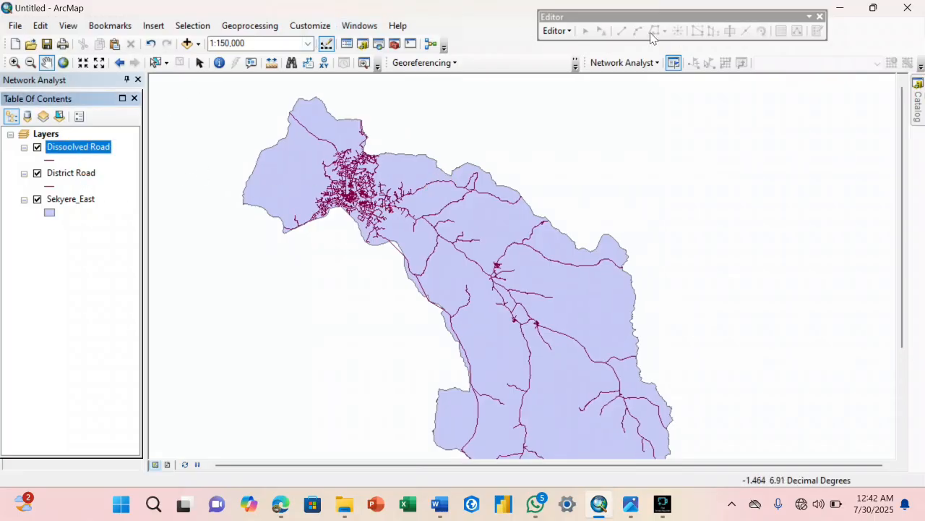
Step: Search for "Feature To line" and open the Feature To Line (Data Management) tool
click(378, 43)
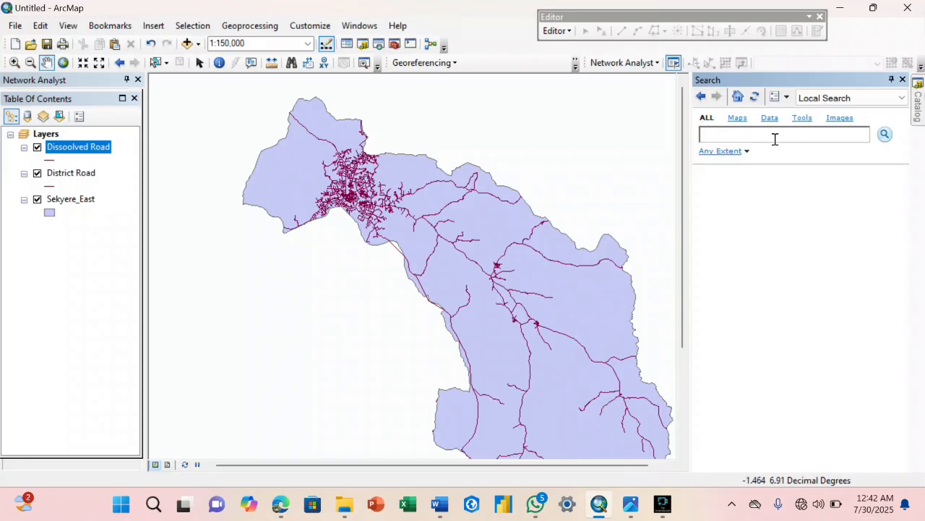
click(775, 137)
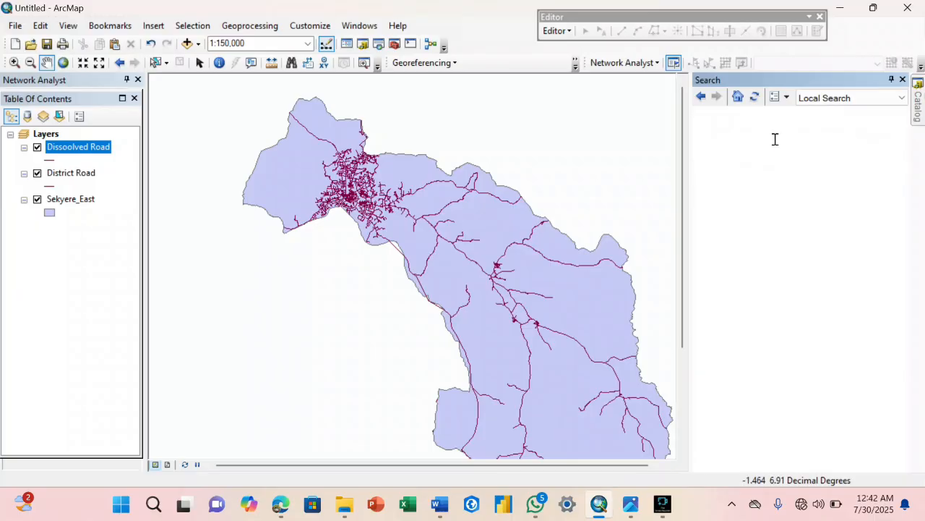
click(780, 191)
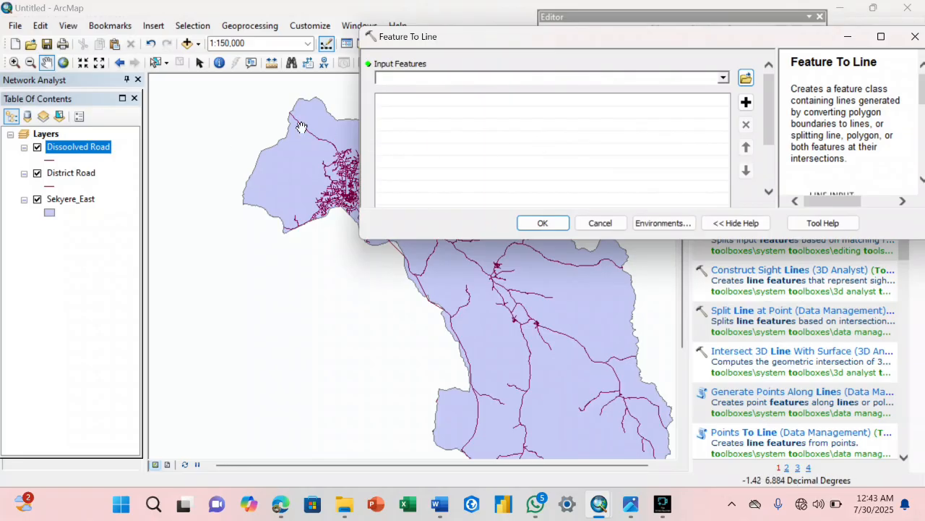
Step: Run Feature To Line on Dissoolved Road, saving the output as Dissolved Road to Line in the How To Create Accessibility Map folder
click(723, 77)
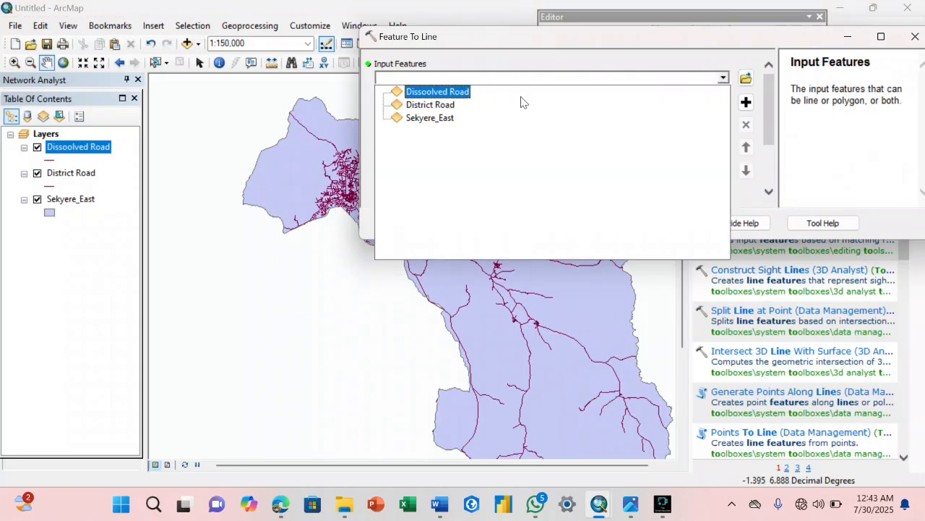
click(437, 91)
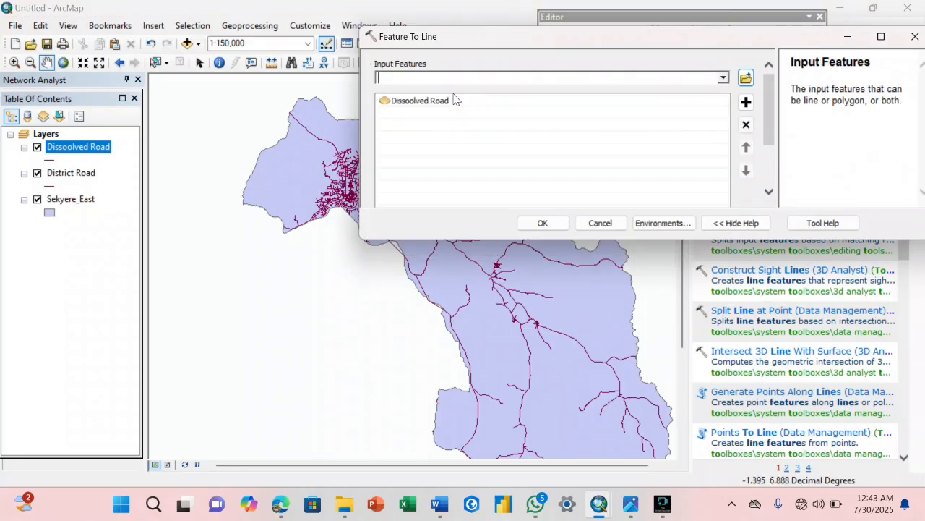
drag(767, 130, 774, 185)
click(745, 149)
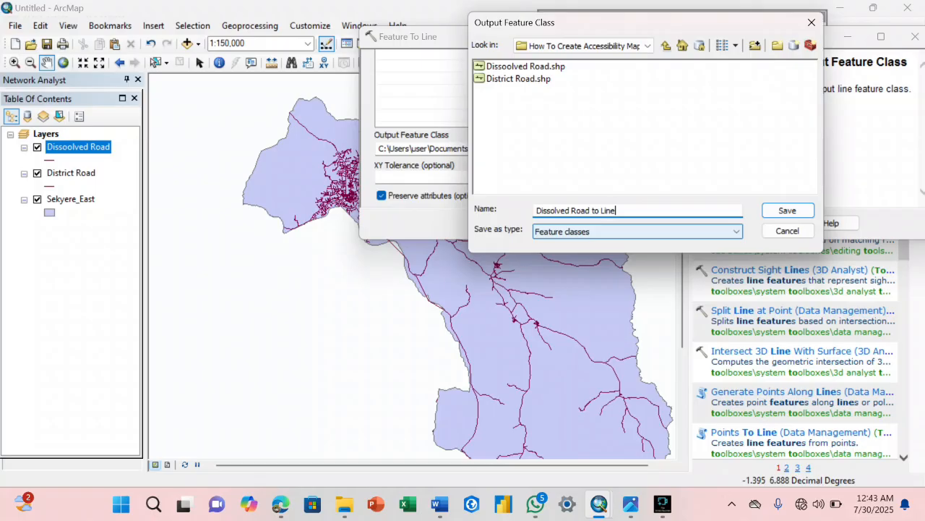
click(787, 211)
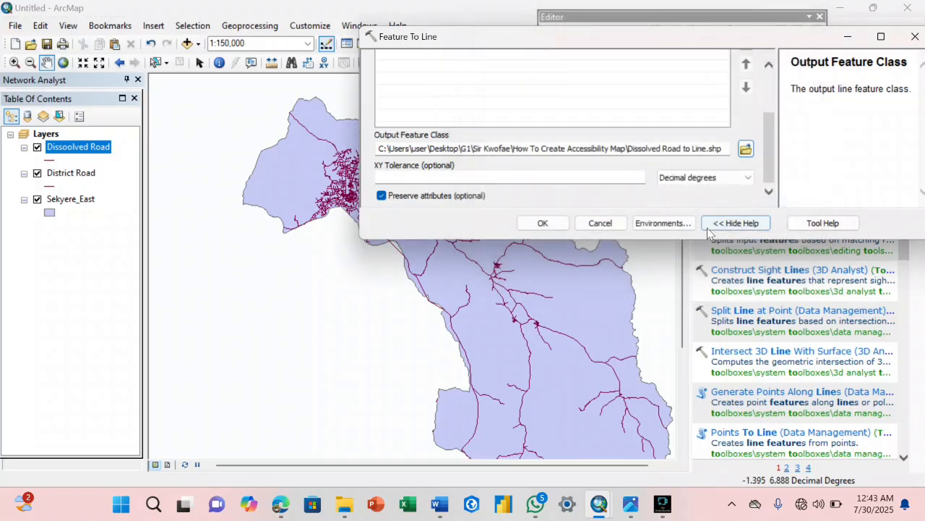
click(541, 222)
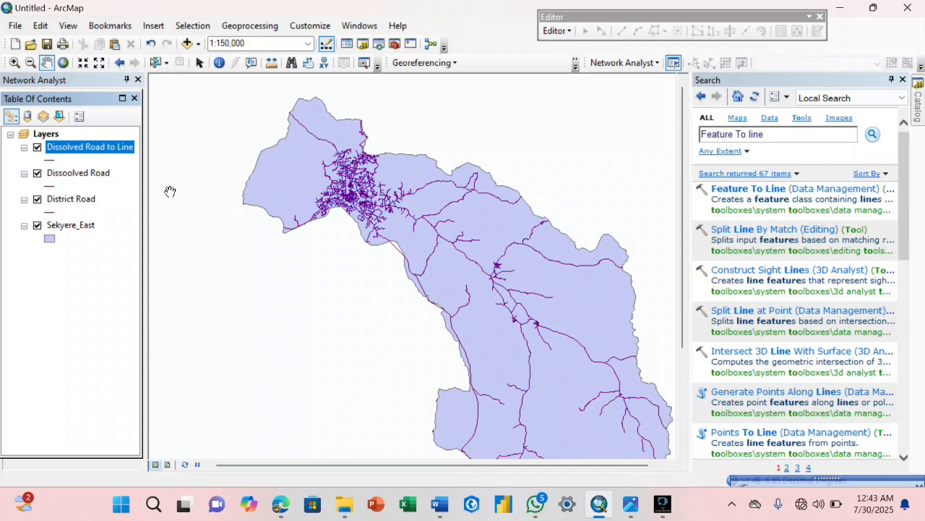
Step: Check the records in the attribute table of the Dissolved Road to Line layer, and close the table
right_click(120, 150)
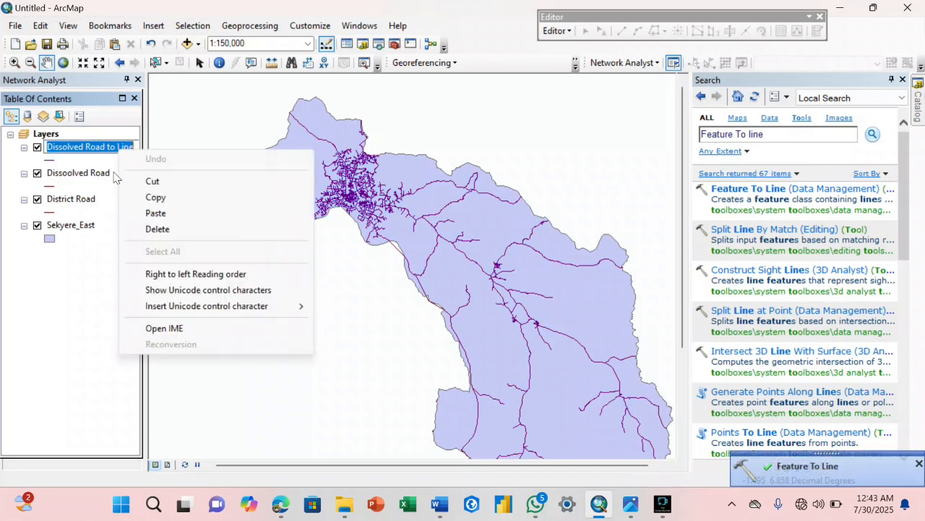
click(99, 178)
right_click(100, 148)
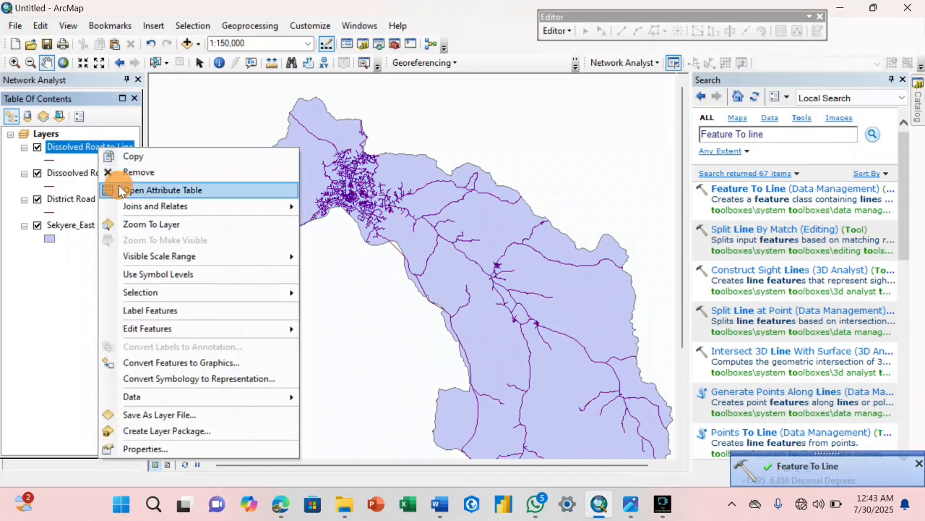
click(121, 188)
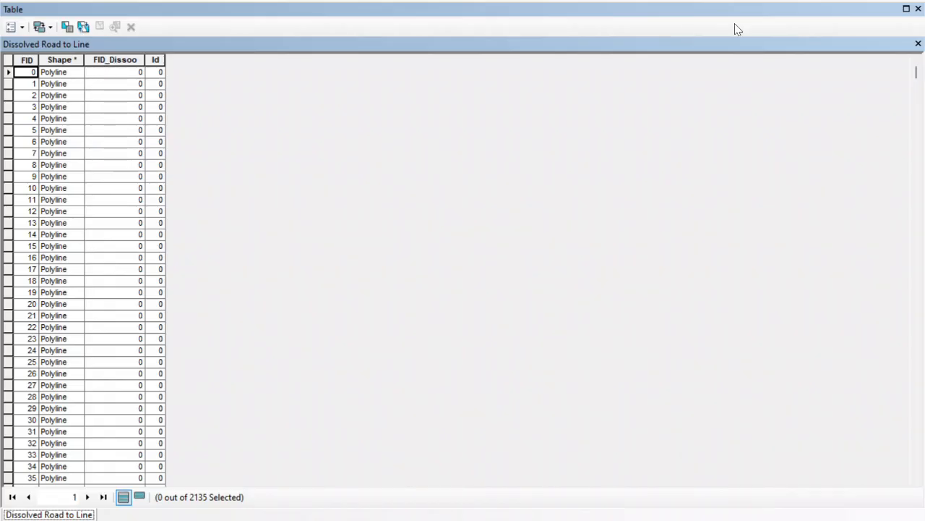
click(919, 44)
Step: Remove the Dissoolved Road and District Road layers from the map
click(93, 175)
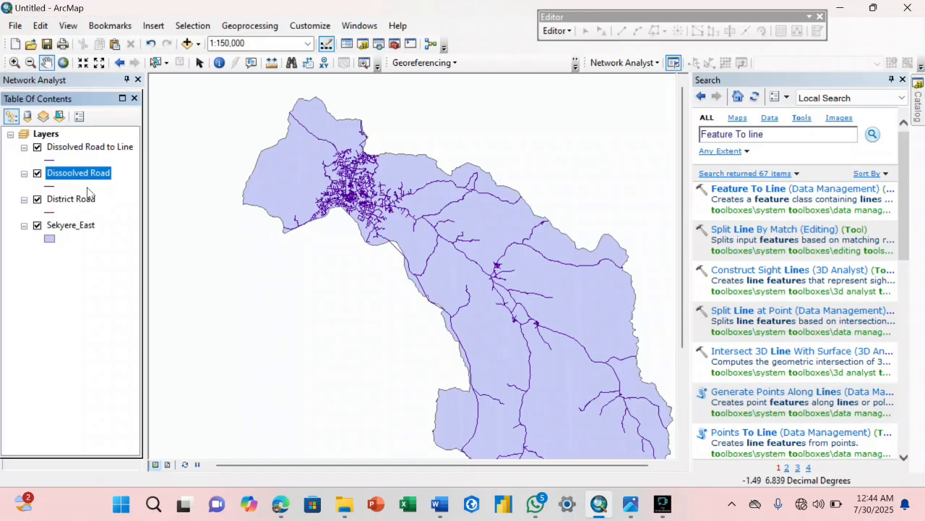
ctrl+click(87, 198)
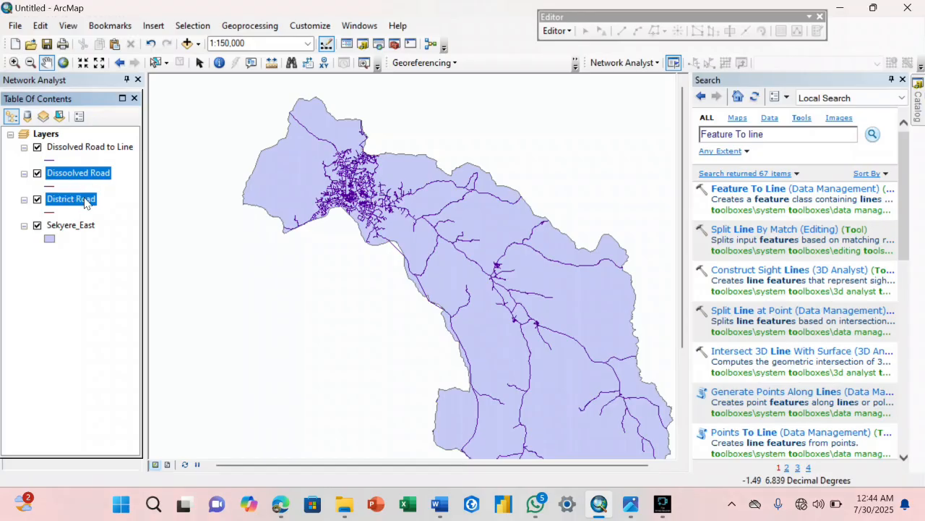
right_click(86, 200)
click(99, 221)
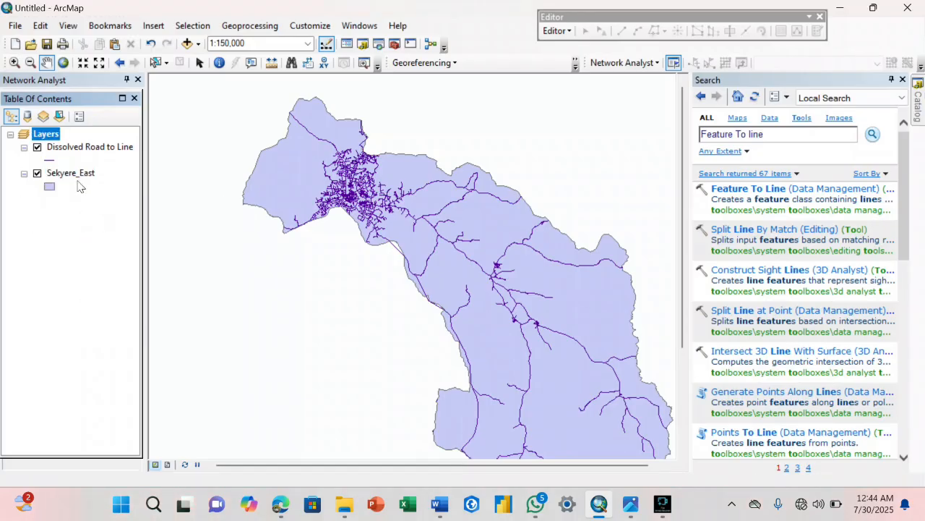
Step: Open the data frame's properties and select WGS 1984 UTM Zone 30N among the favorite coordinate systems
click(90, 150)
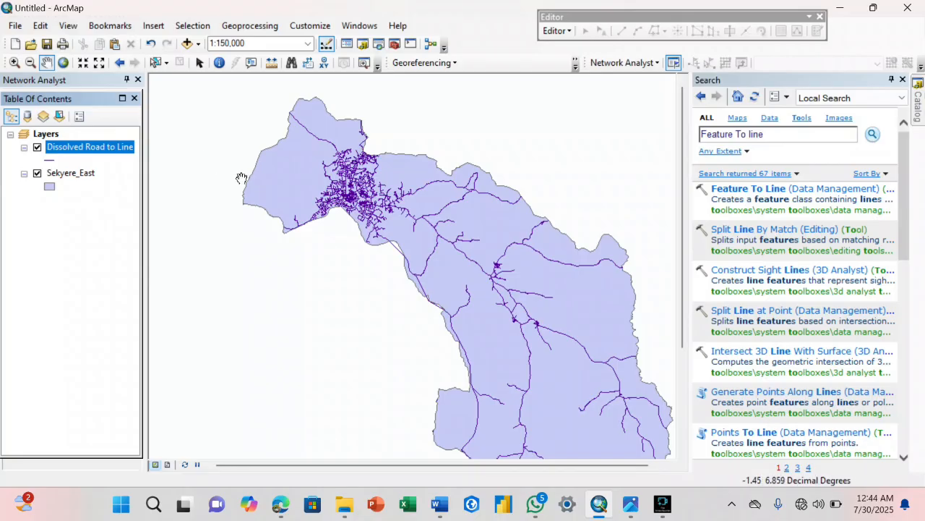
drag(306, 179, 295, 172)
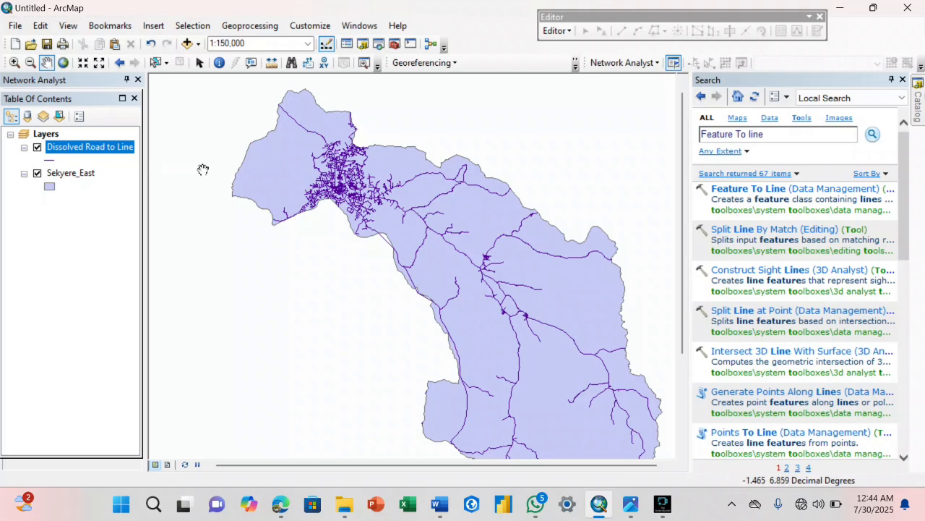
drag(339, 179, 288, 173)
right_click(350, 174)
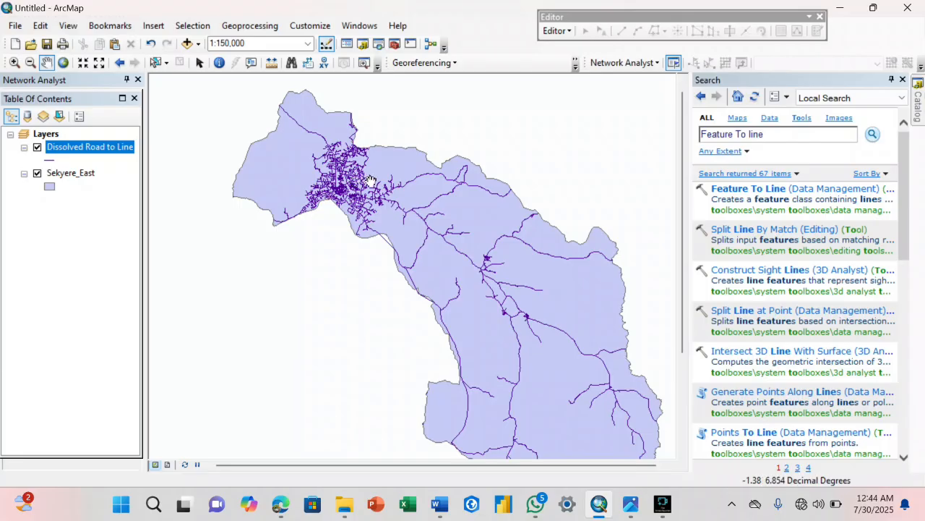
right_click(392, 197)
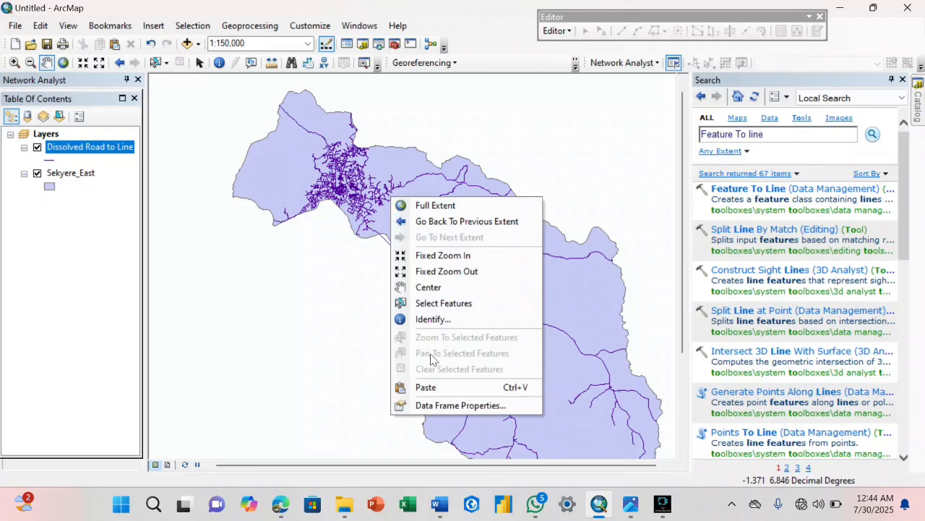
click(438, 406)
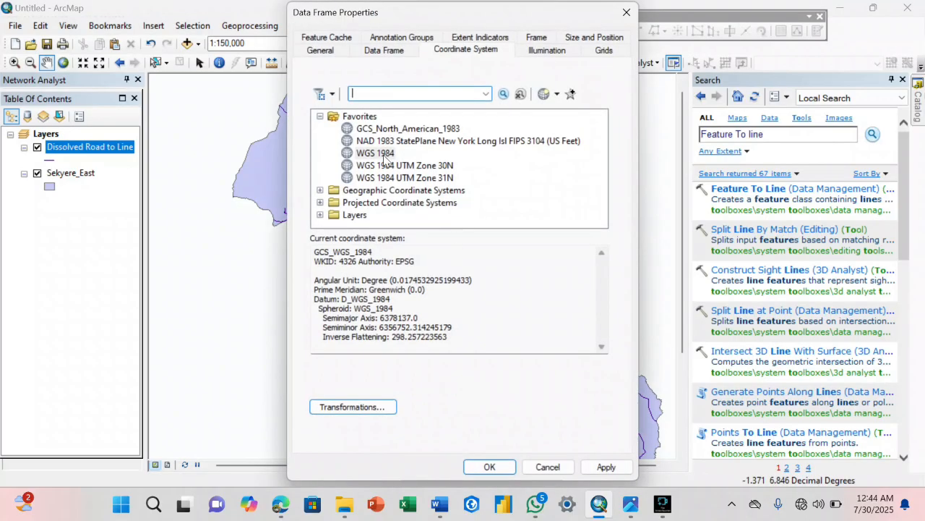
click(383, 155)
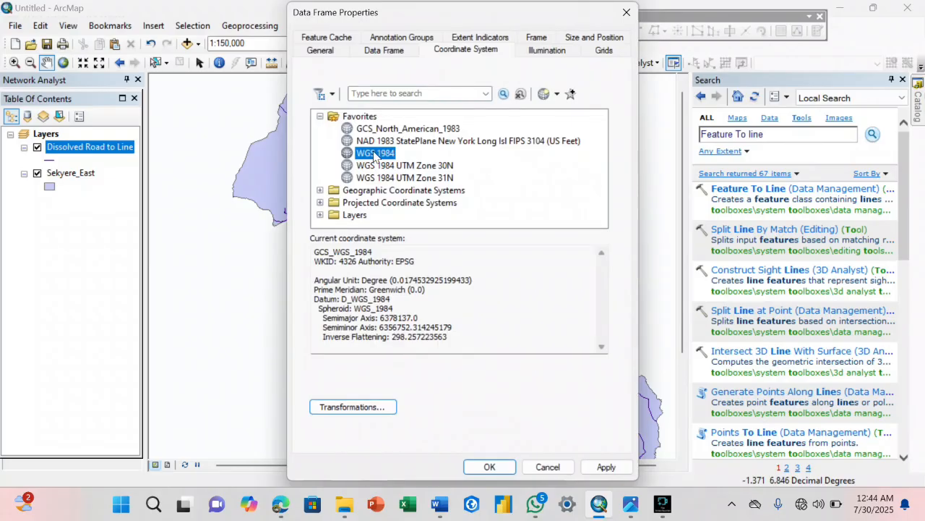
click(416, 166)
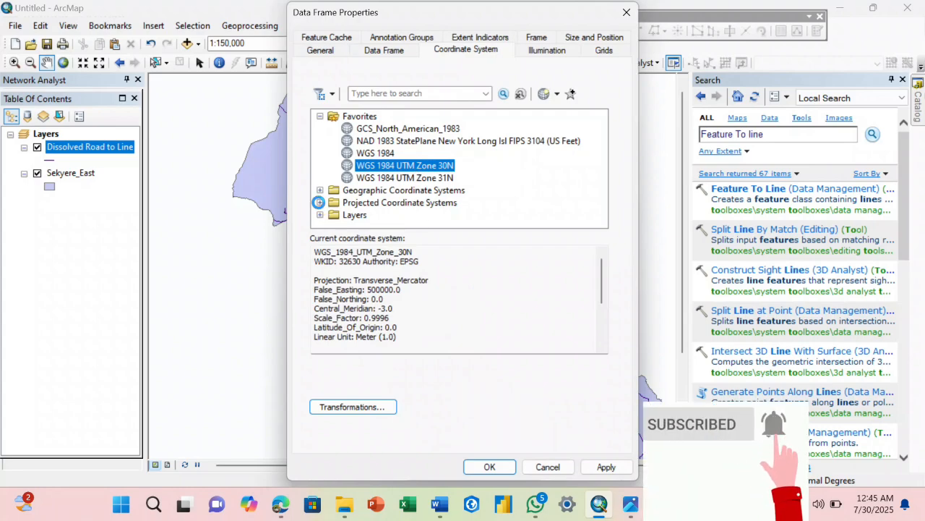
Step: Set the data frame to WGS 1984 UTM Zone 30N from the projected UTM, WGS 1984, Northern Hemisphere systems
click(320, 202)
scroll(321, 207, down, 2)
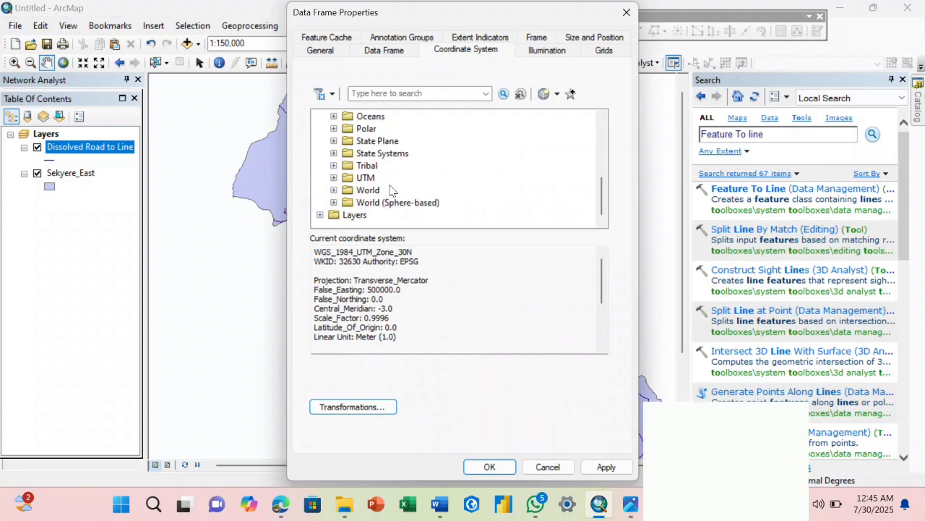
click(334, 179)
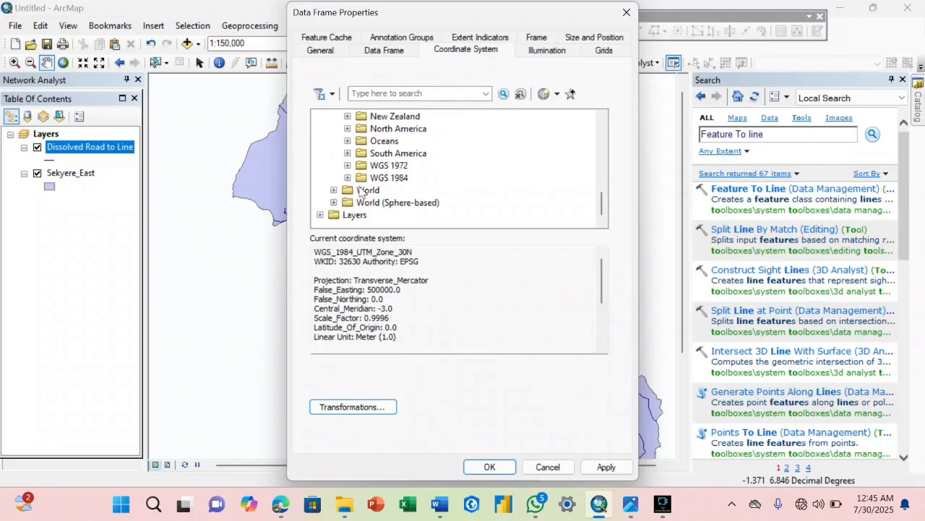
click(347, 177)
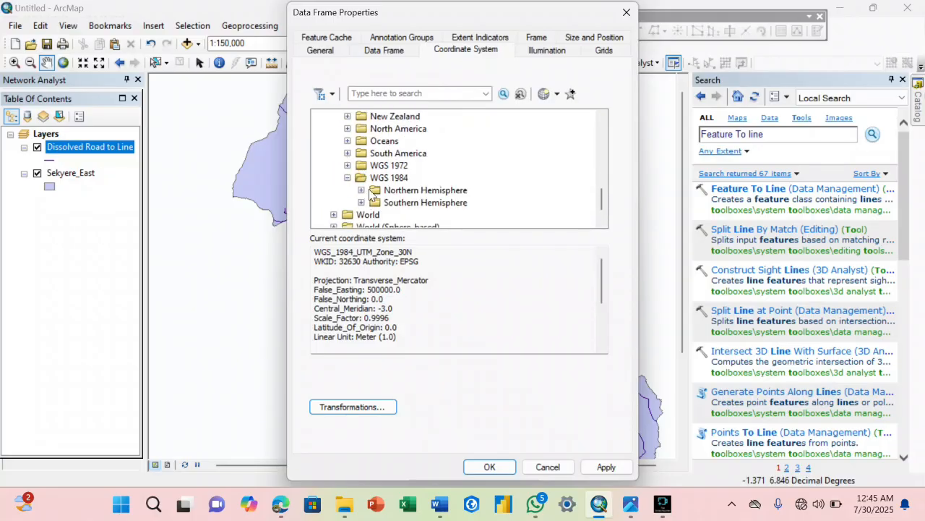
click(362, 190)
scroll(419, 191, down, 15)
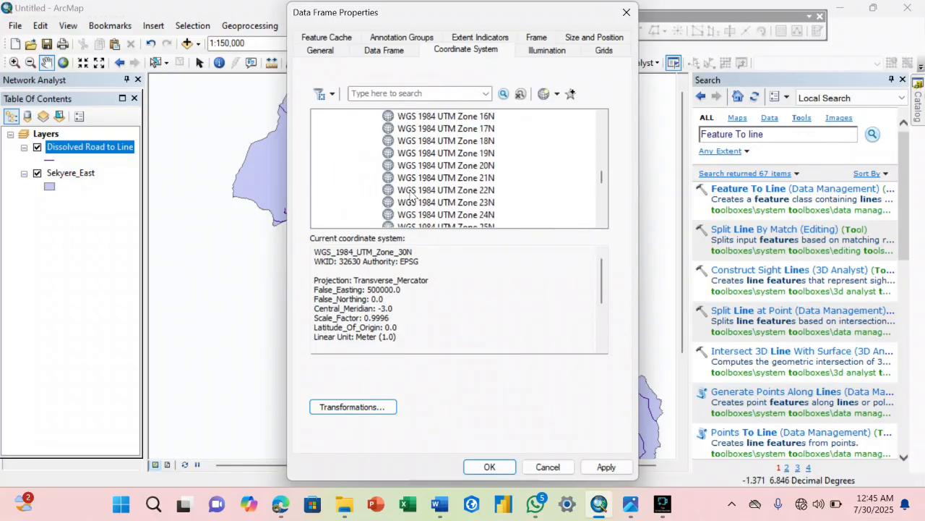
scroll(423, 191, down, 2)
scroll(433, 186, up, 8)
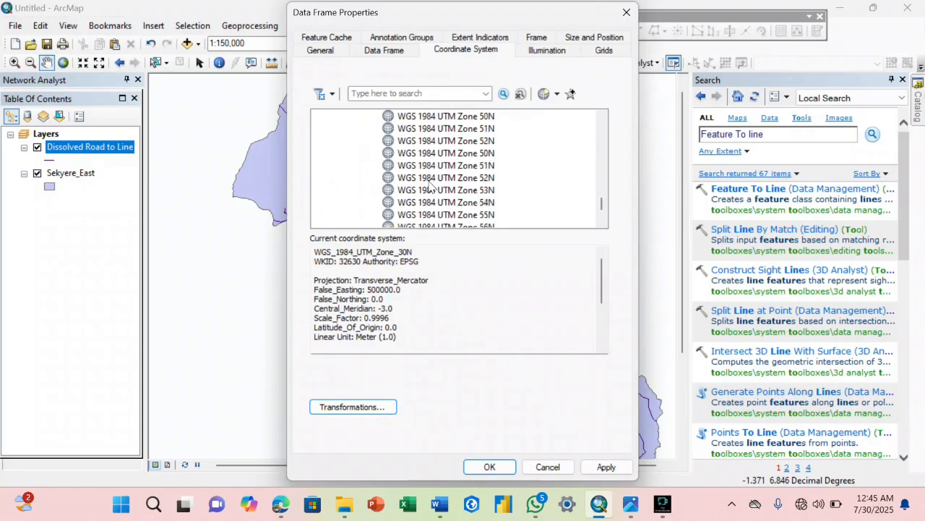
scroll(444, 181, up, 2)
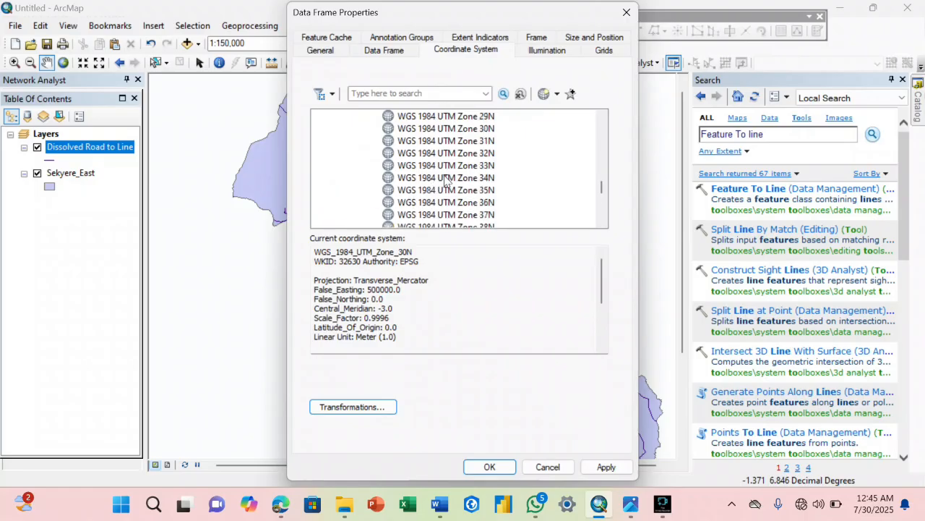
click(464, 131)
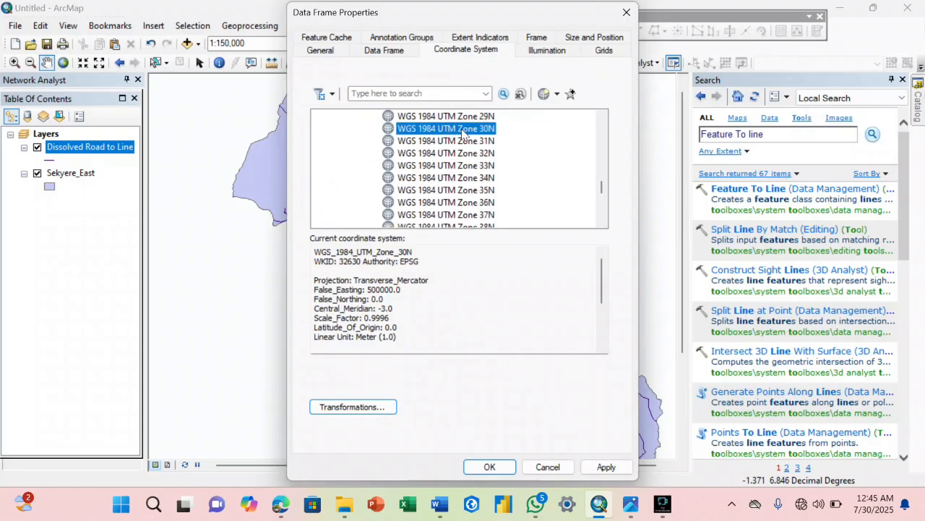
click(490, 467)
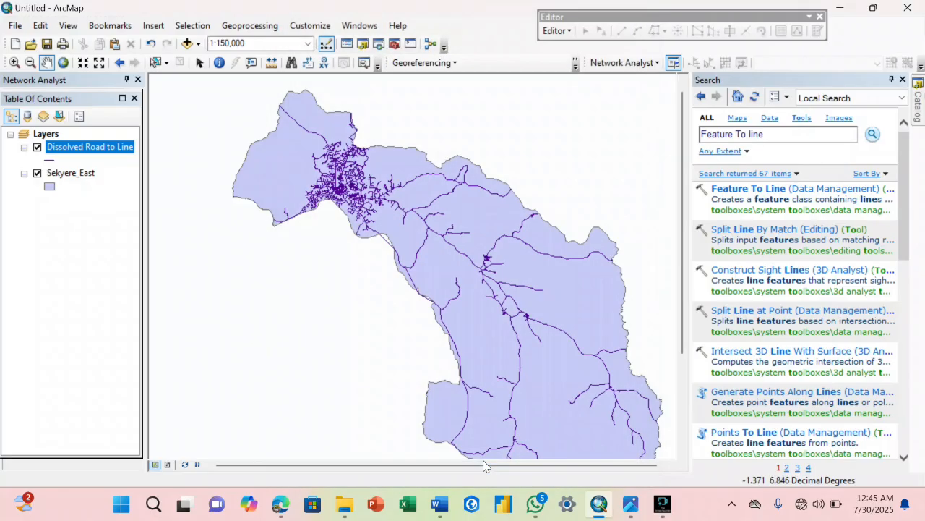
Step: Reopen the data frame's properties, reselect WGS 1984 UTM Zone 30N among the favorites, apply it and close the dialog
right_click(373, 129)
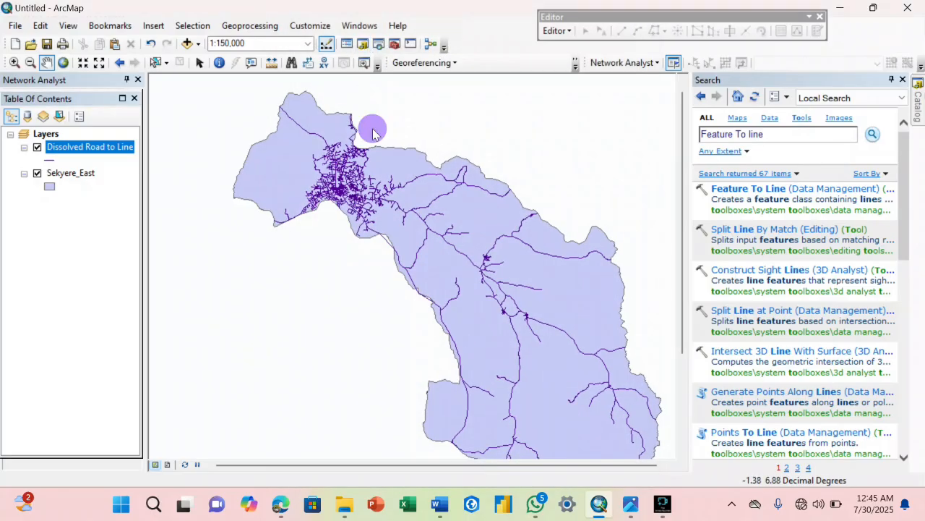
click(423, 337)
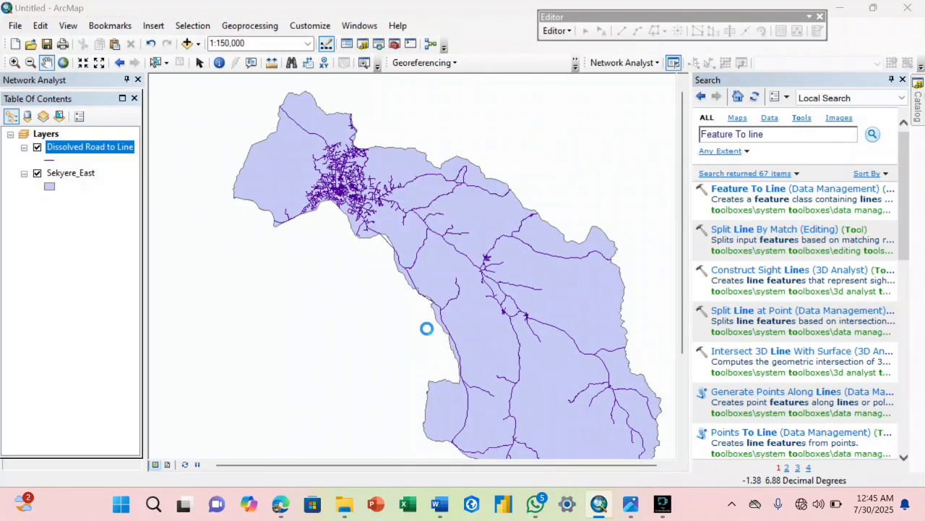
right_click(398, 166)
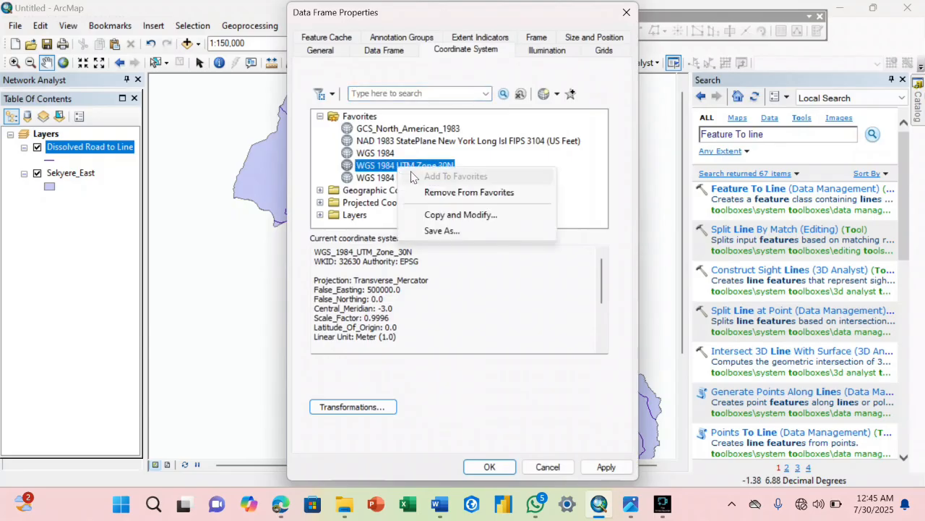
click(394, 173)
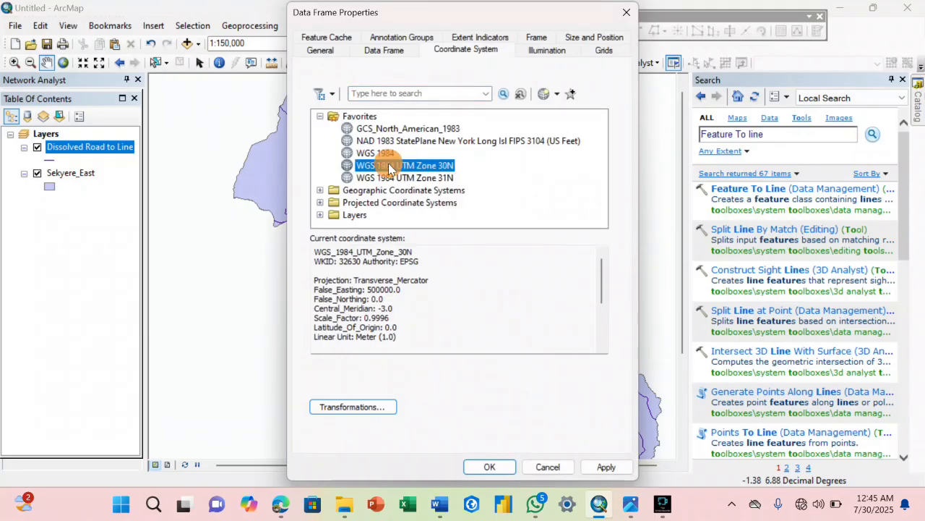
click(601, 467)
click(554, 467)
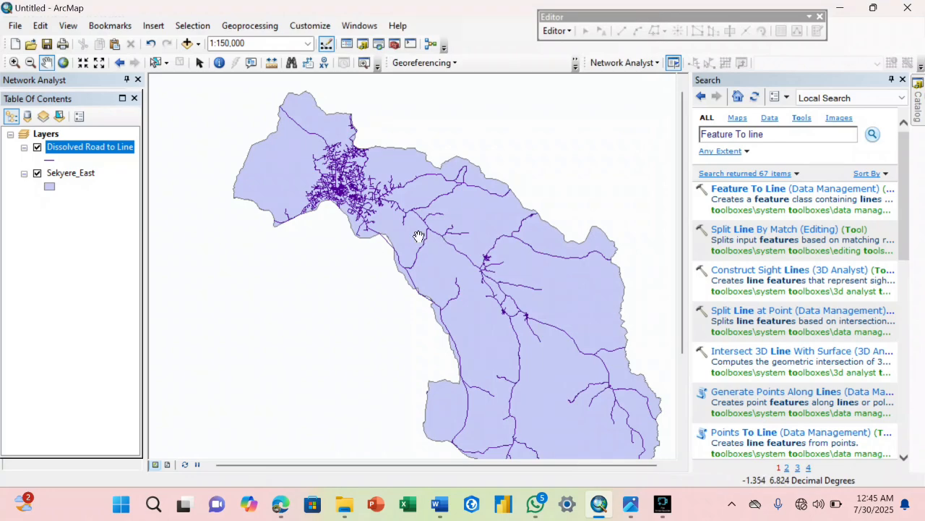
Step: Open the attribute table of the Dissolved Road to Line layer
drag(398, 216, 406, 217)
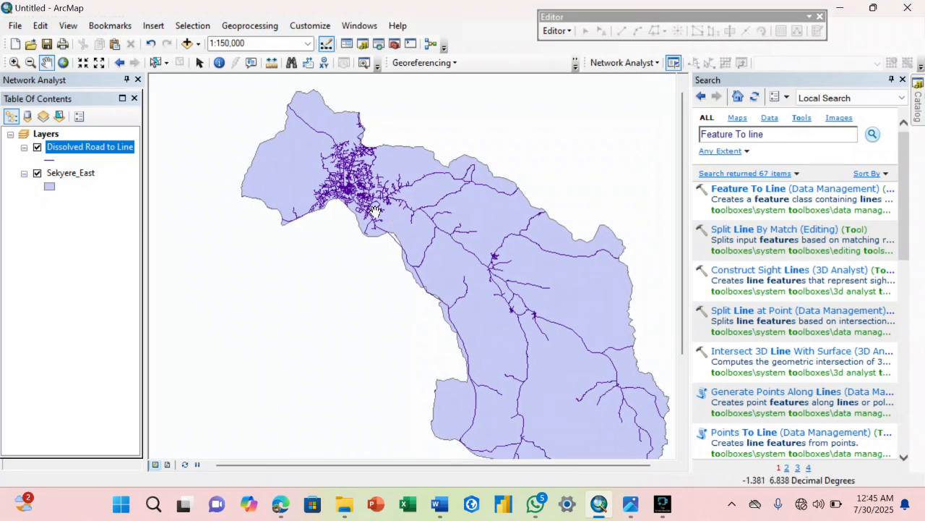
click(71, 173)
click(89, 151)
right_click(89, 151)
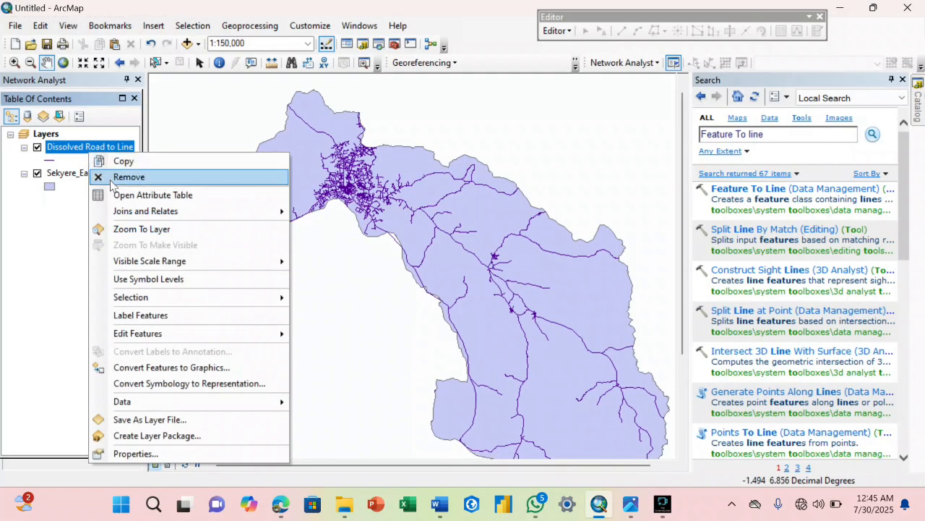
click(130, 195)
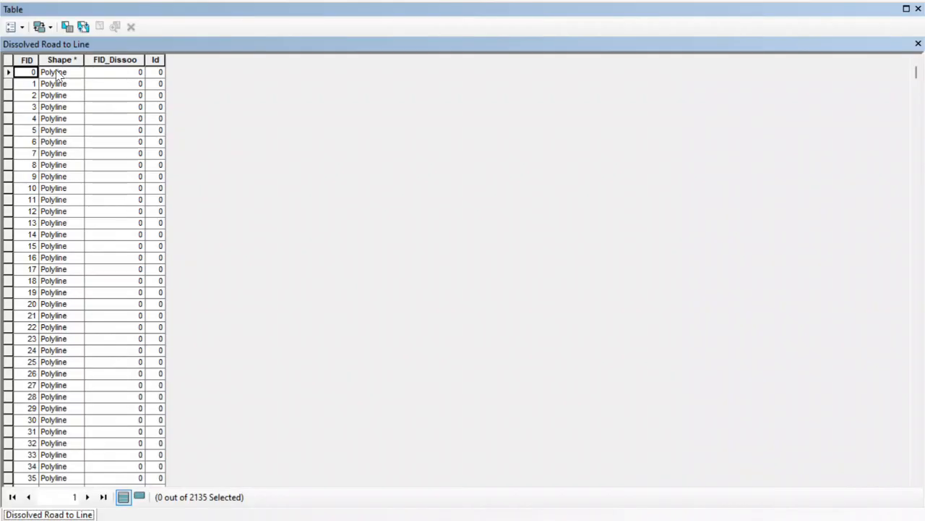
Step: Start adding a field to the Dissolved Road to Line table and name it Area
click(22, 26)
click(58, 127)
text(Add )
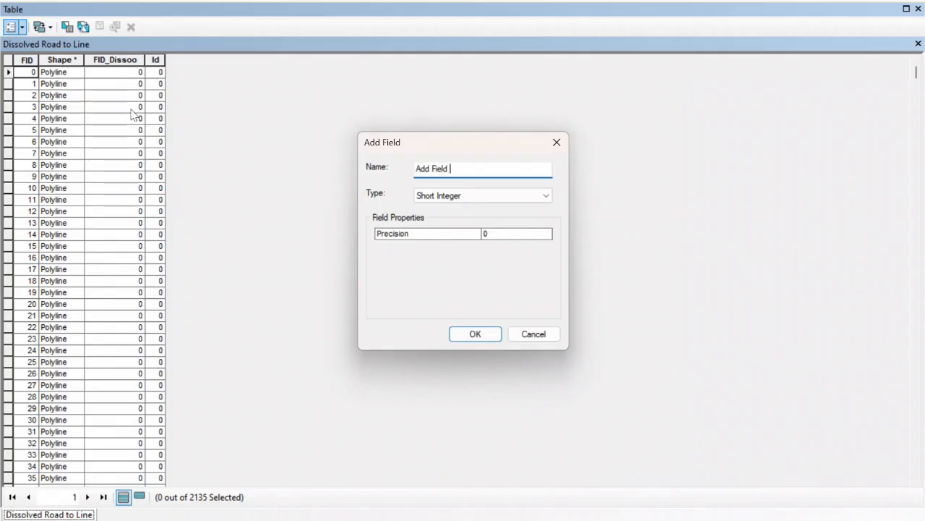
text(Field)
click(453, 171)
key(BackSpace)
key(BackSpace)
key(BackSpace)
key(BackSpace)
key(BackSpace)
key(BackSpace)
text(Ar)
click(485, 187)
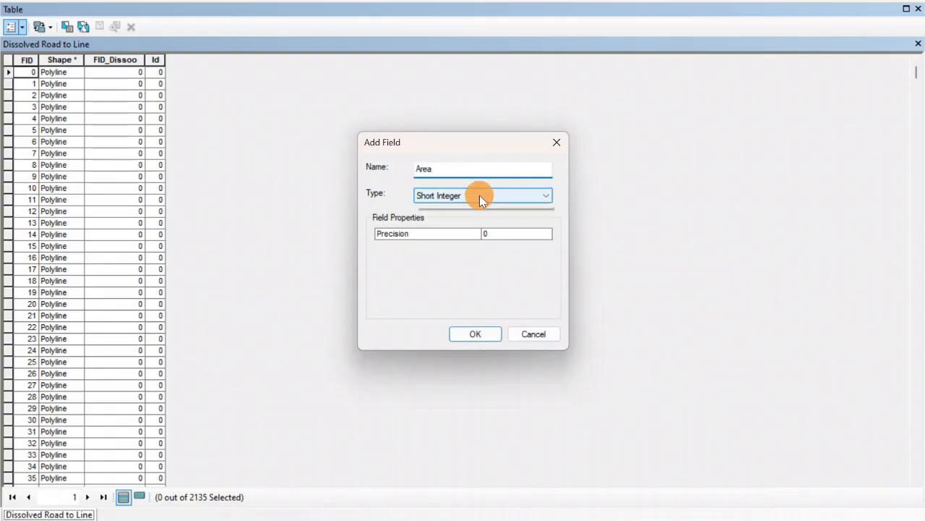
Step: Rename the new field Distance, set its type to Double, create it, and close the attribute table
click(452, 171)
click(452, 172)
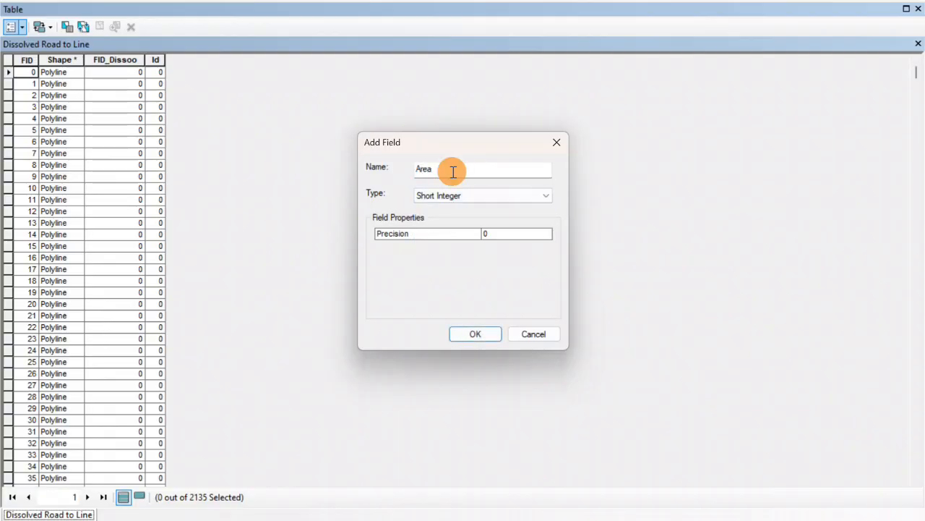
key(BackSpace)
key(BackSpace)
key(BackSpace)
key(BackSpace)
text(Dis)
click(457, 195)
click(441, 236)
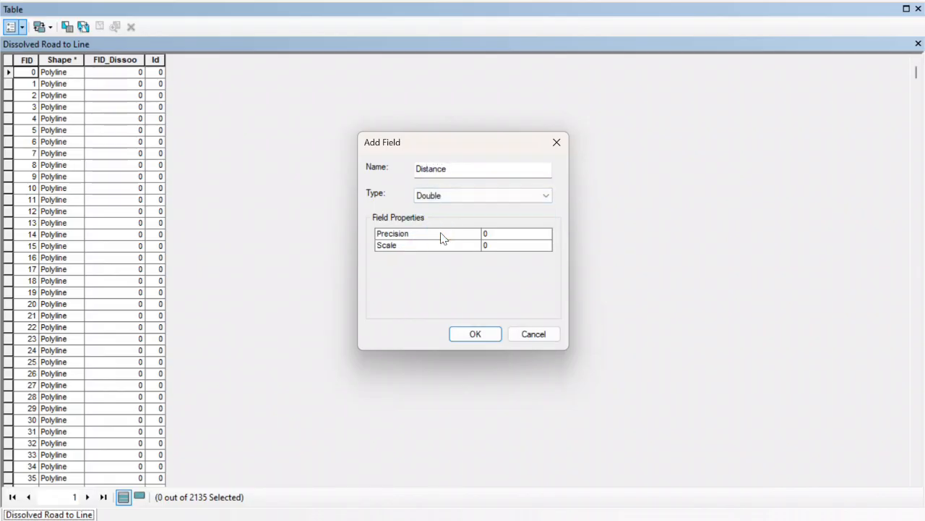
click(482, 334)
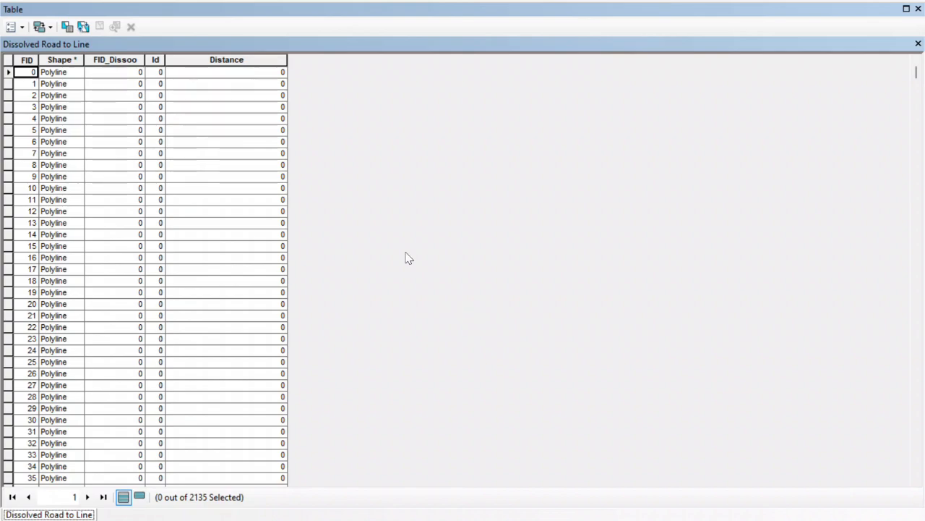
click(918, 44)
drag(494, 247, 528, 253)
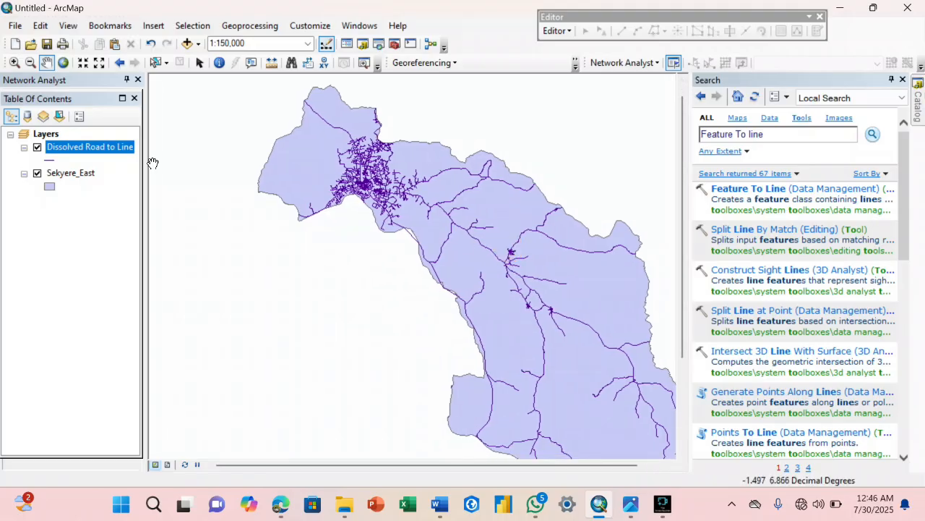
Step: Reopen the attribute table of Dissolved Road to Line and move its window down below the main toolbars
right_click(117, 147)
click(142, 188)
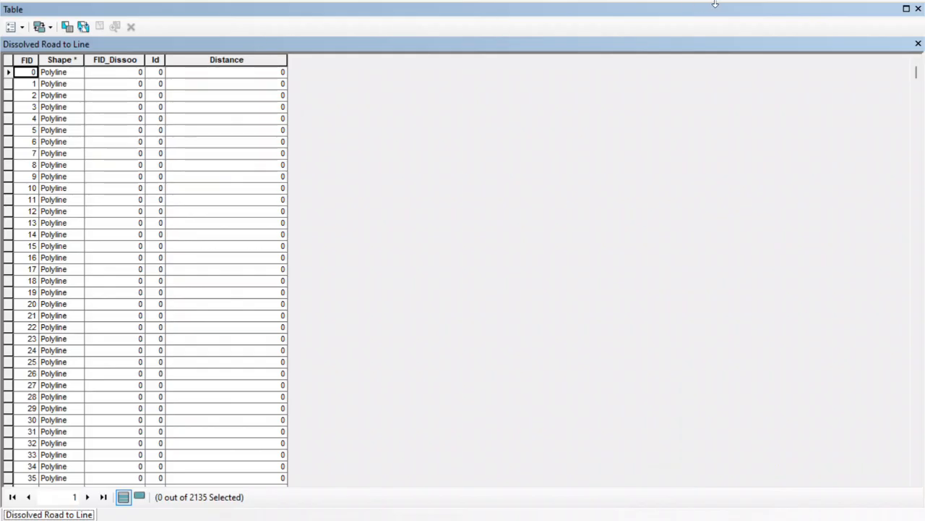
click(903, 8)
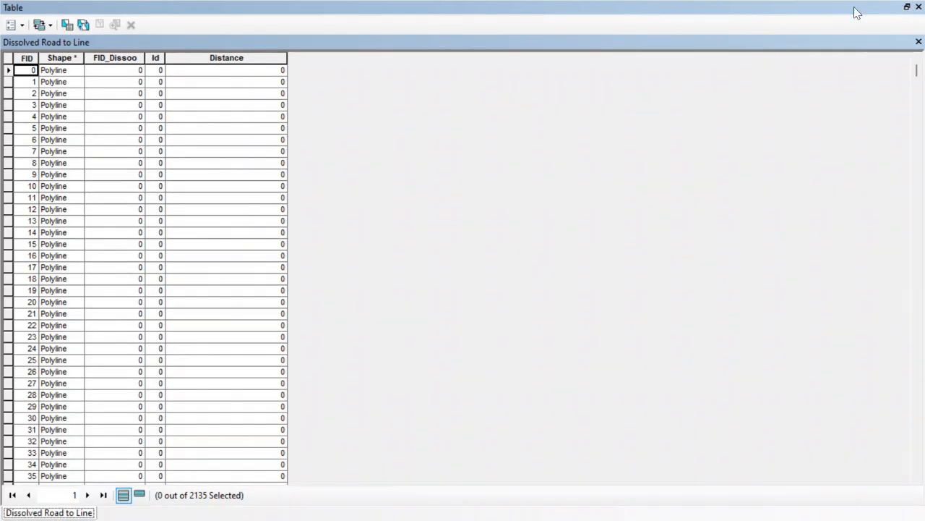
drag(816, 10, 850, 105)
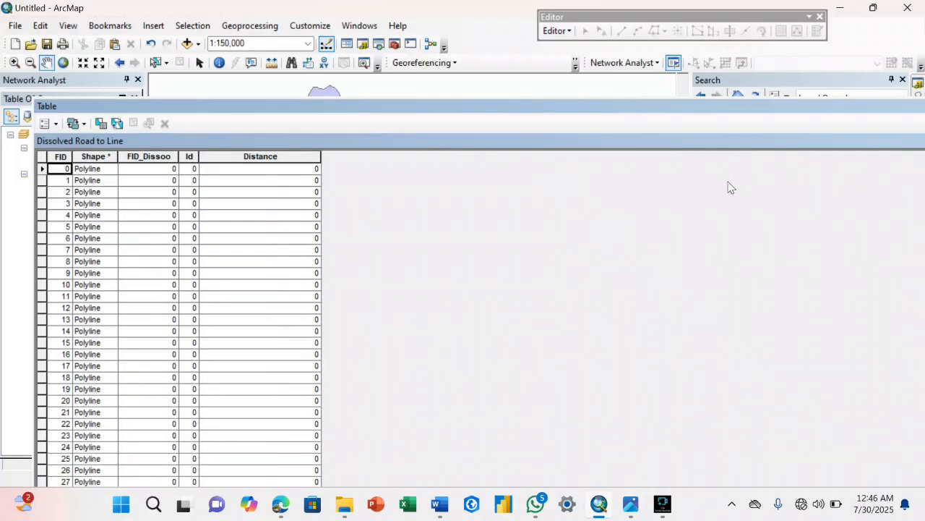
Step: Move the table clear of the map and select records FID 0, 1 and 6 in turn to locate their roads
drag(274, 116, 349, 246)
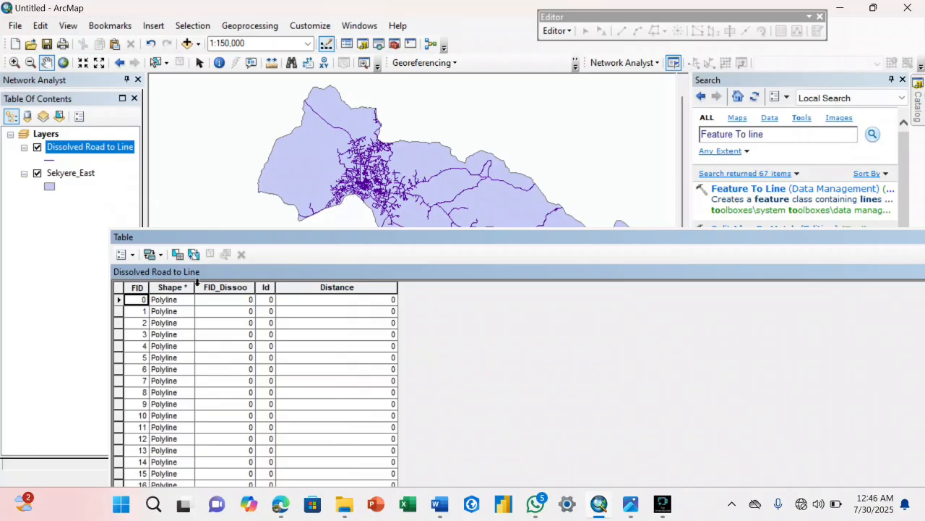
click(118, 299)
drag(382, 172, 450, 176)
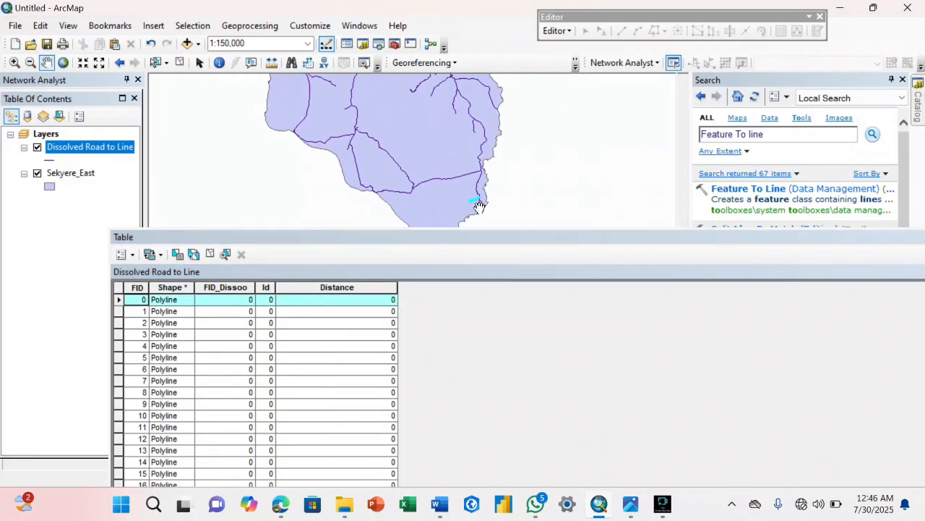
click(119, 312)
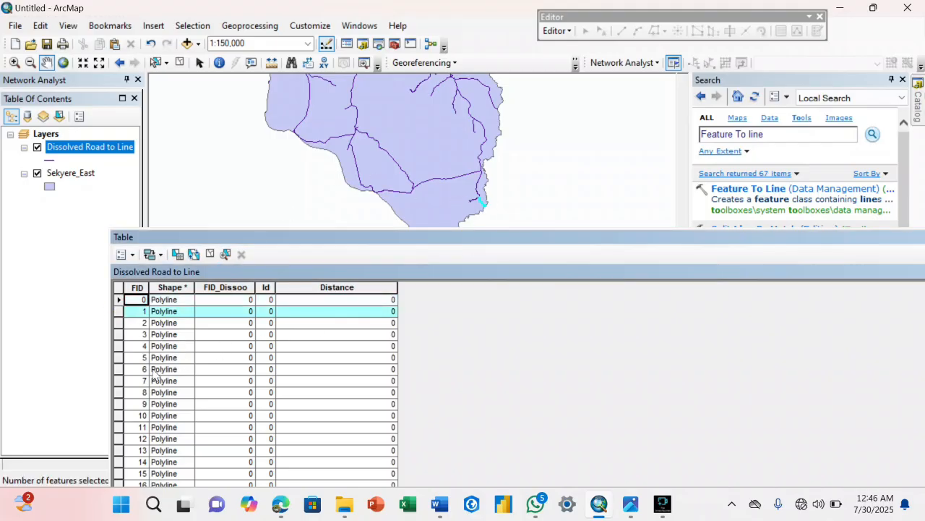
click(120, 368)
drag(467, 166, 480, 193)
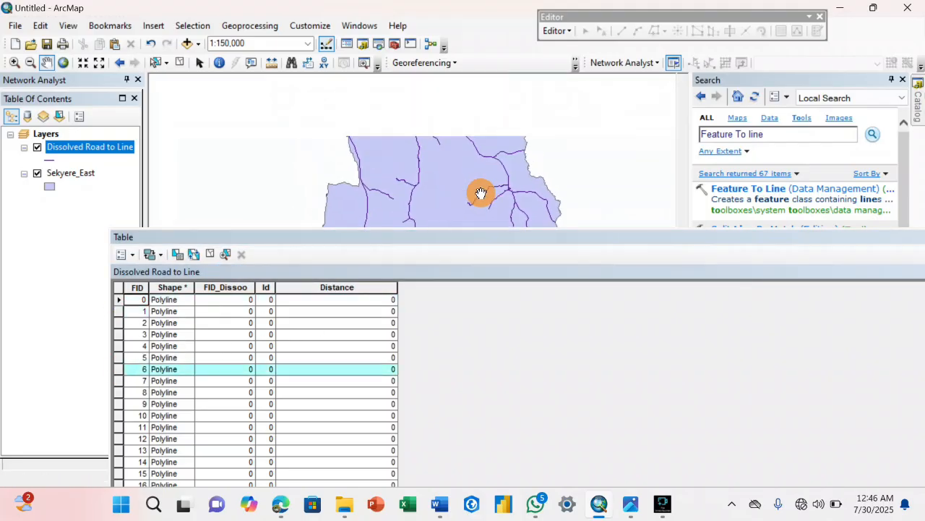
Step: Select the road along the western boundary on the map, look for its record in the table, and clear the selection
click(155, 62)
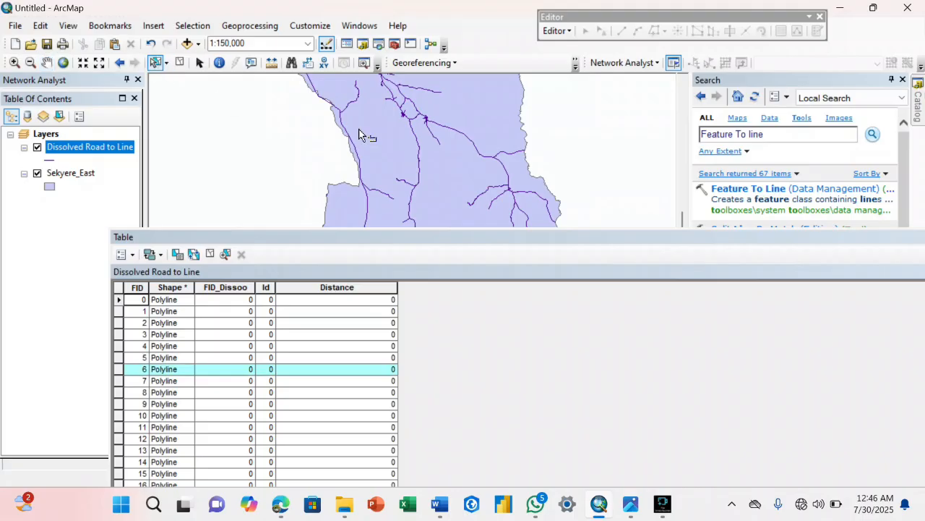
click(357, 156)
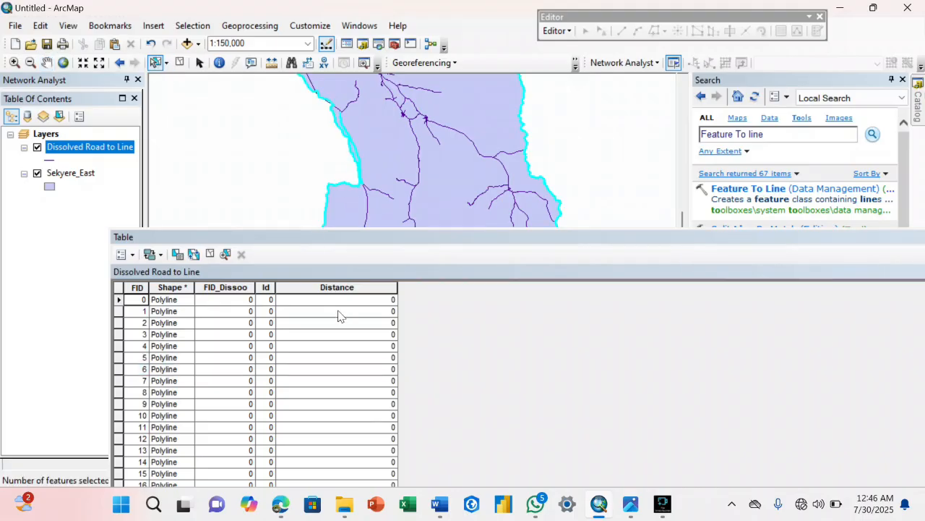
scroll(347, 322, down, 20)
scroll(361, 328, down, 20)
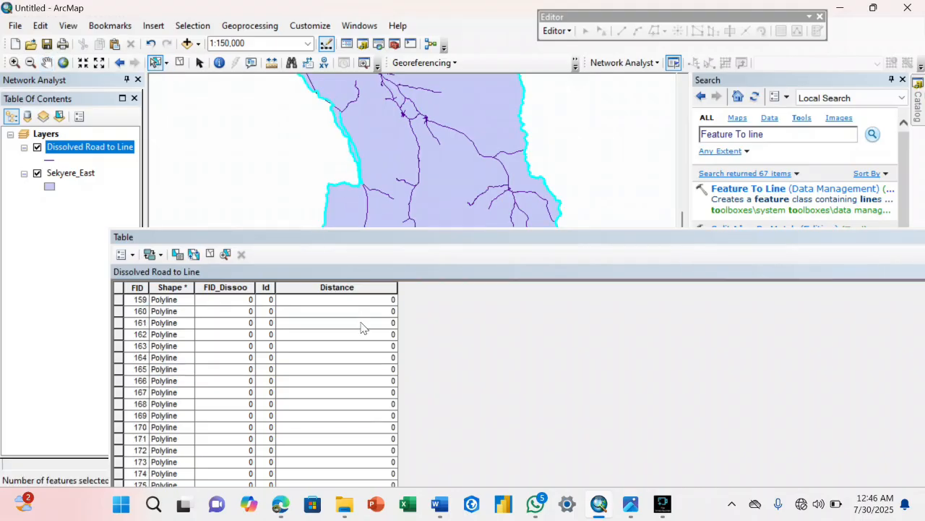
scroll(351, 320, up, 4)
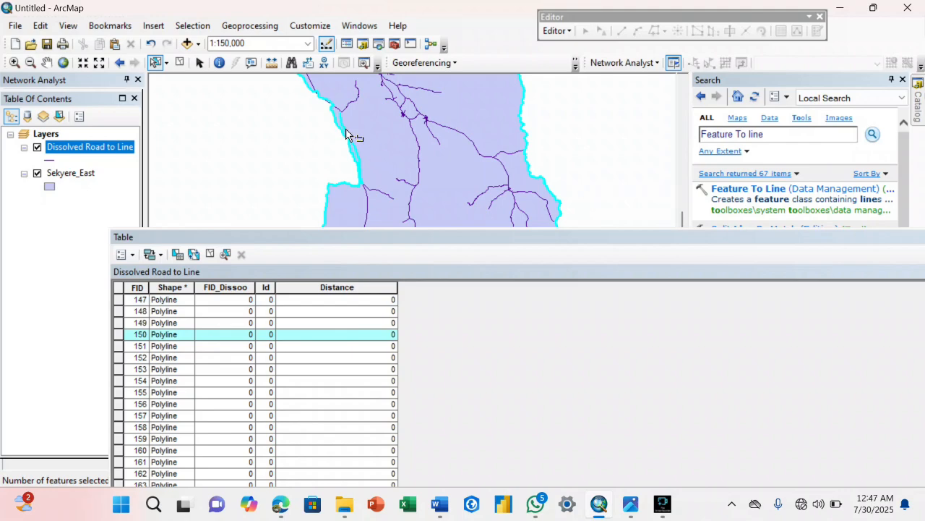
click(304, 180)
Step: Calculate the Length of every road into the Distance field in kilometers, using the data frame's WGS 1984 UTM Zone 30N system
drag(516, 242, 490, 178)
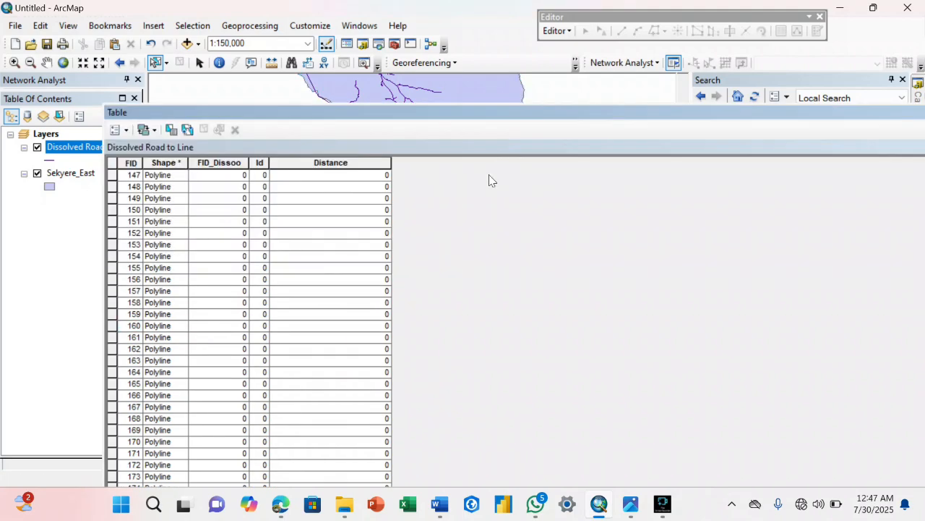
click(349, 166)
right_click(348, 166)
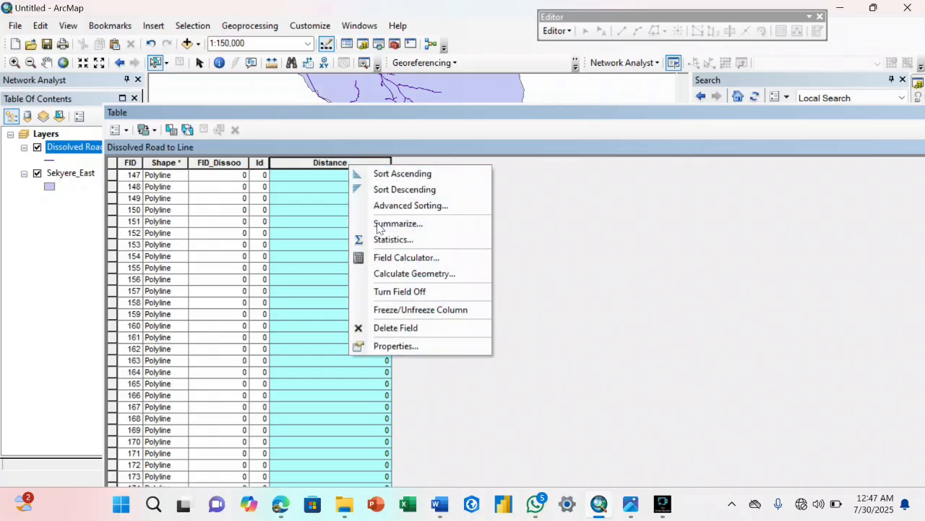
click(402, 275)
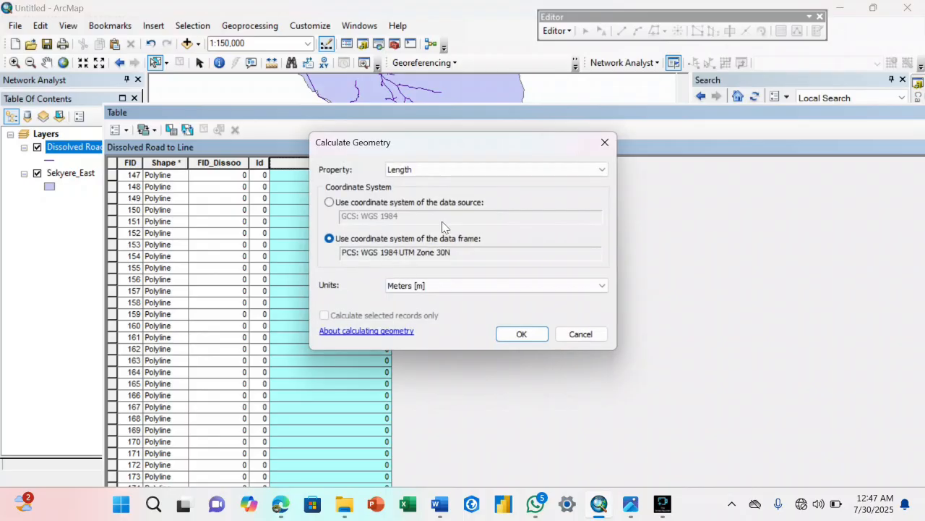
click(450, 169)
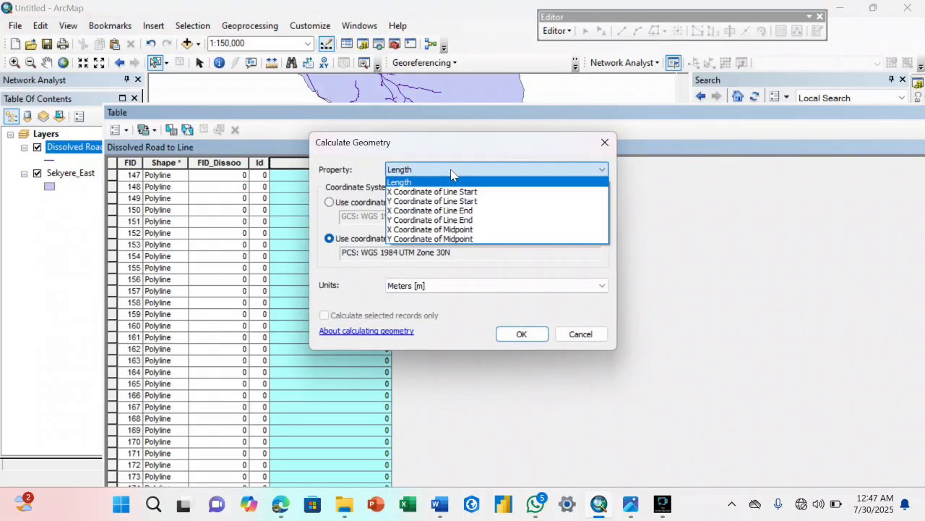
click(451, 169)
click(461, 285)
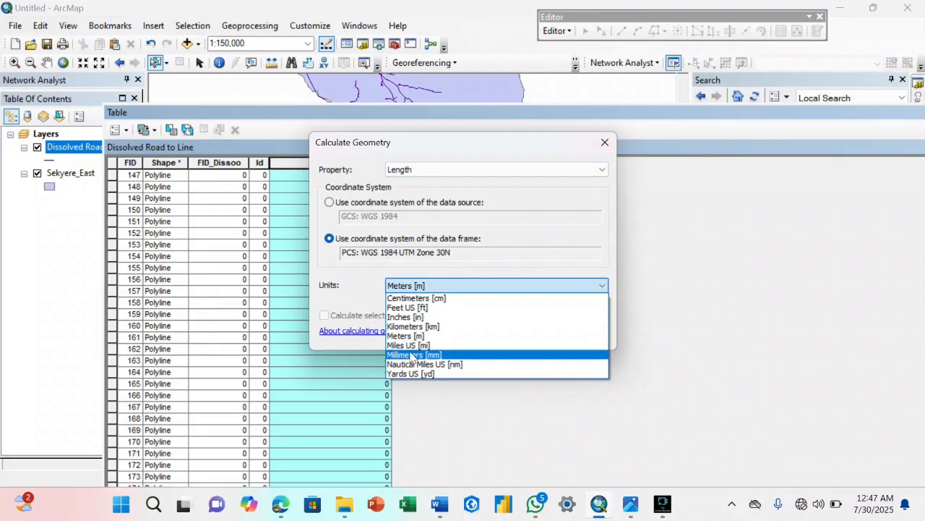
click(412, 327)
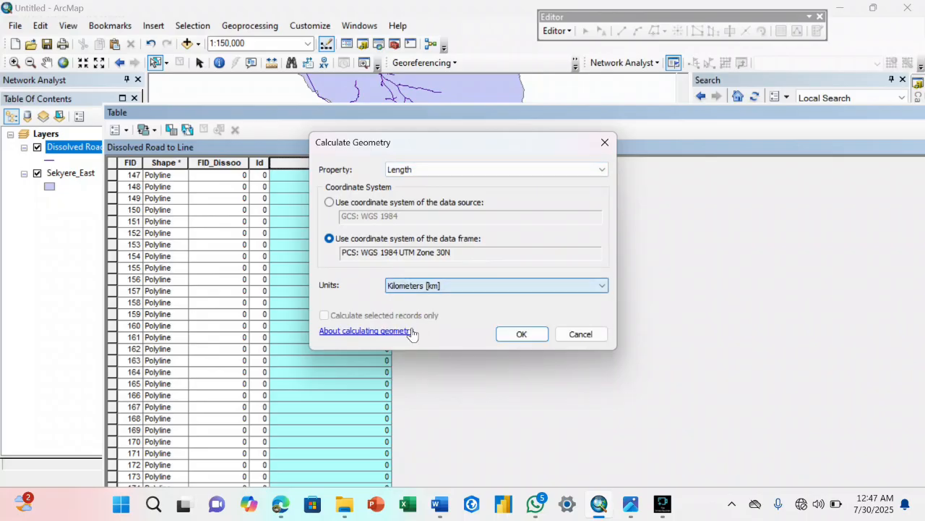
click(518, 334)
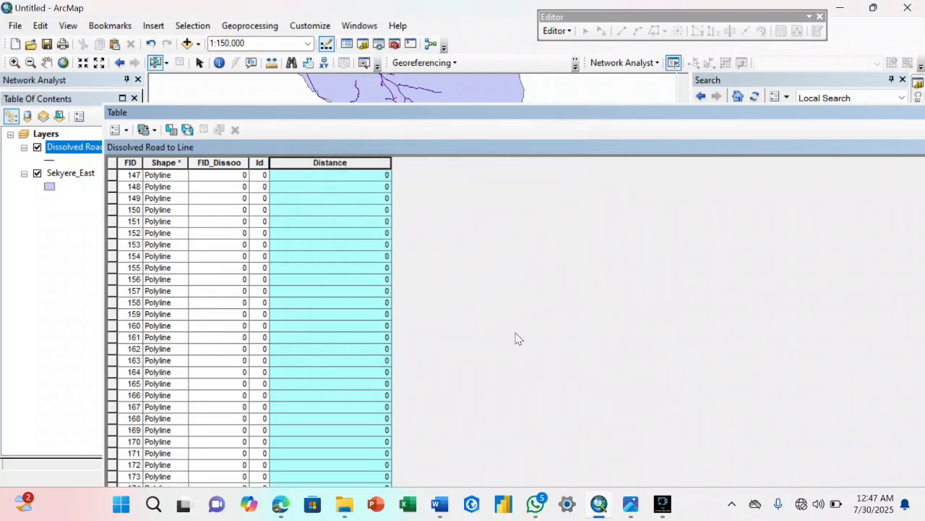
Step: Examine the calculated Distance values in the road table
scroll(362, 280, down, 20)
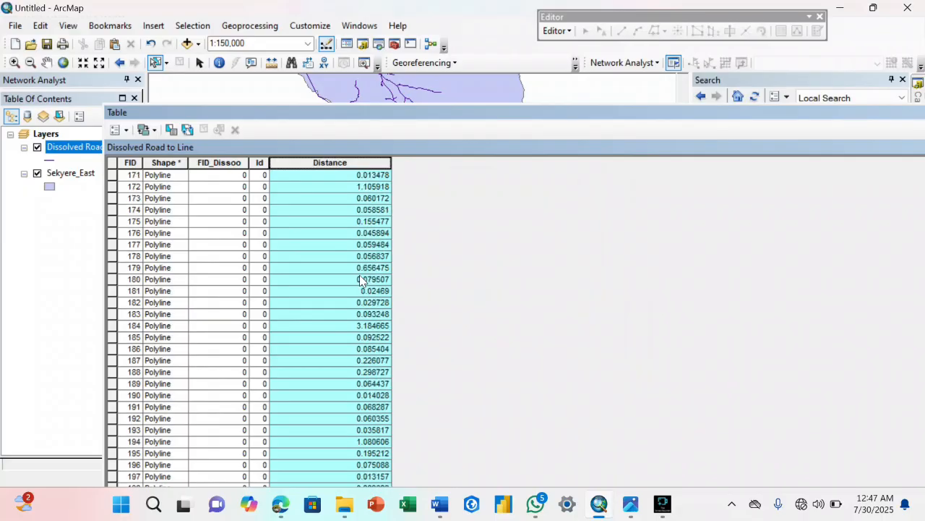
scroll(362, 280, down, 10)
scroll(376, 246, up, 13)
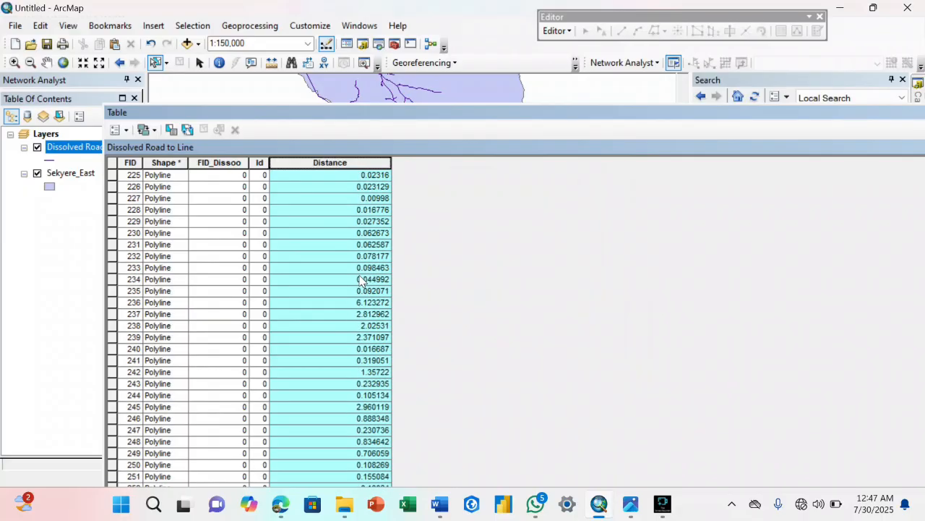
Step: Select a road on the map with the table moved aside and look through the records for its distance
drag(393, 115, 383, 184)
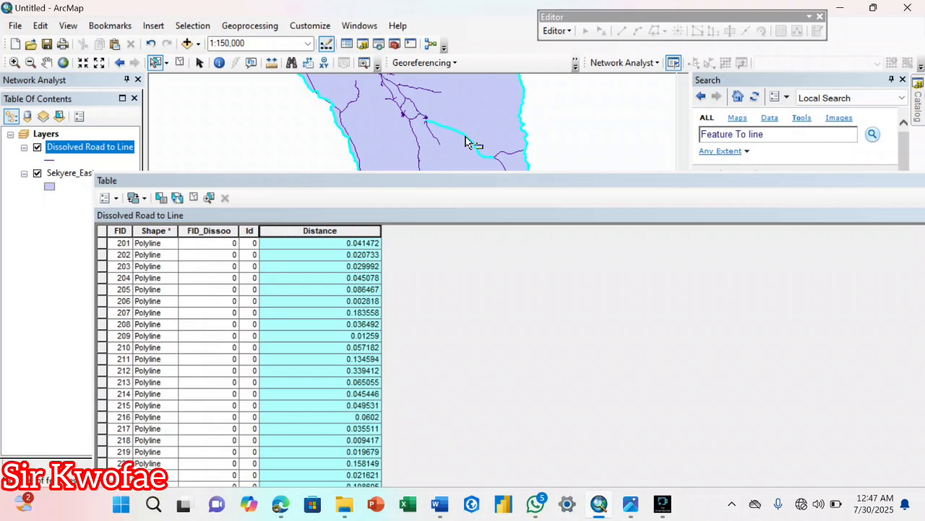
scroll(306, 313, down, 6)
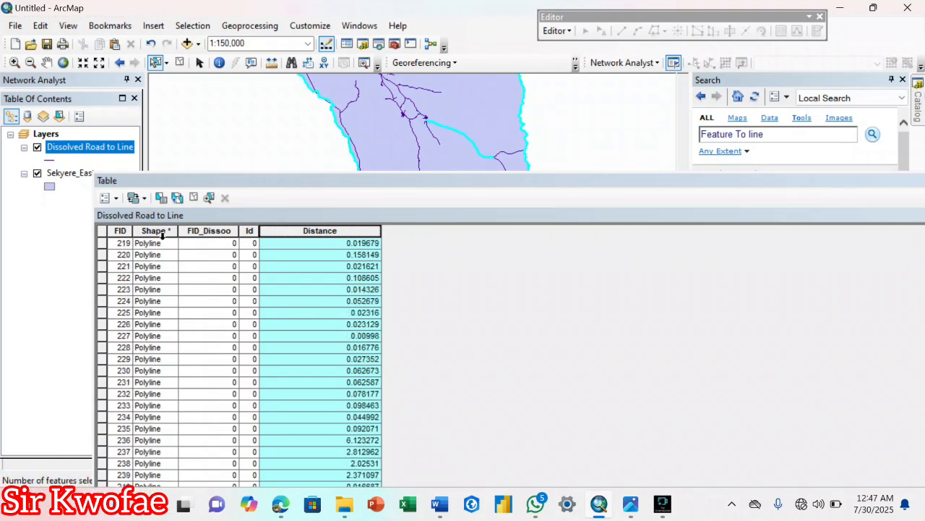
scroll(239, 304, down, 20)
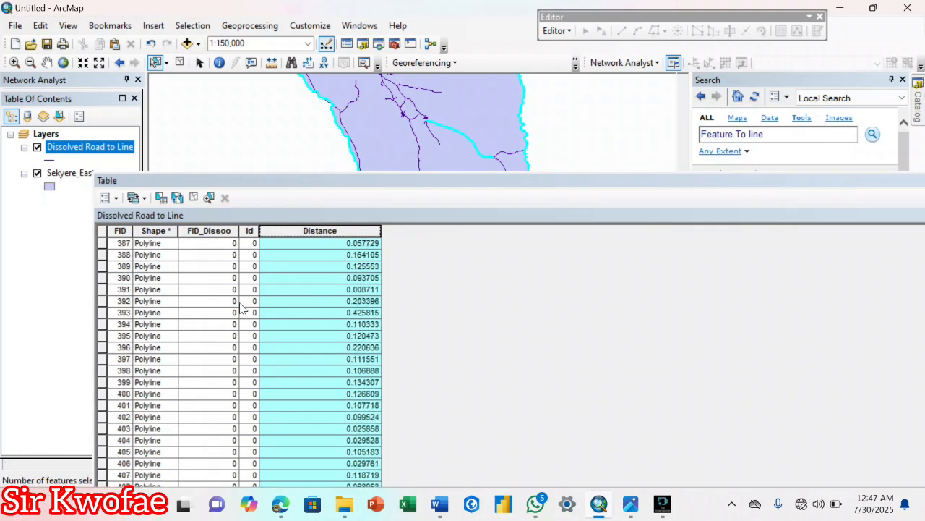
scroll(242, 308, down, 20)
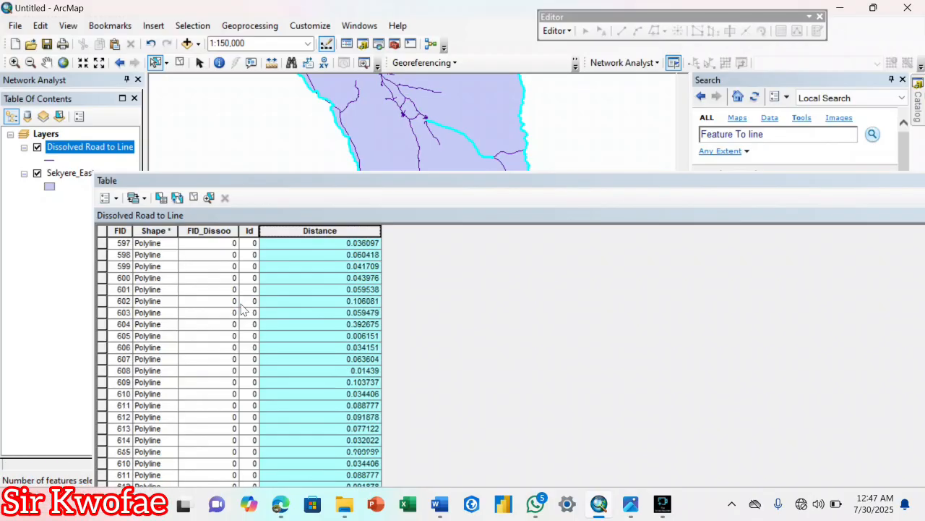
scroll(243, 308, down, 20)
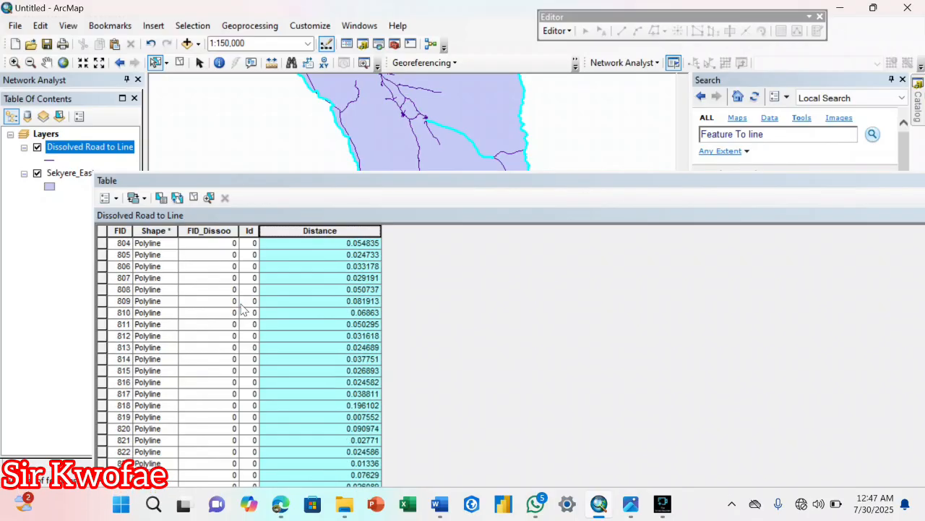
scroll(242, 307, down, 20)
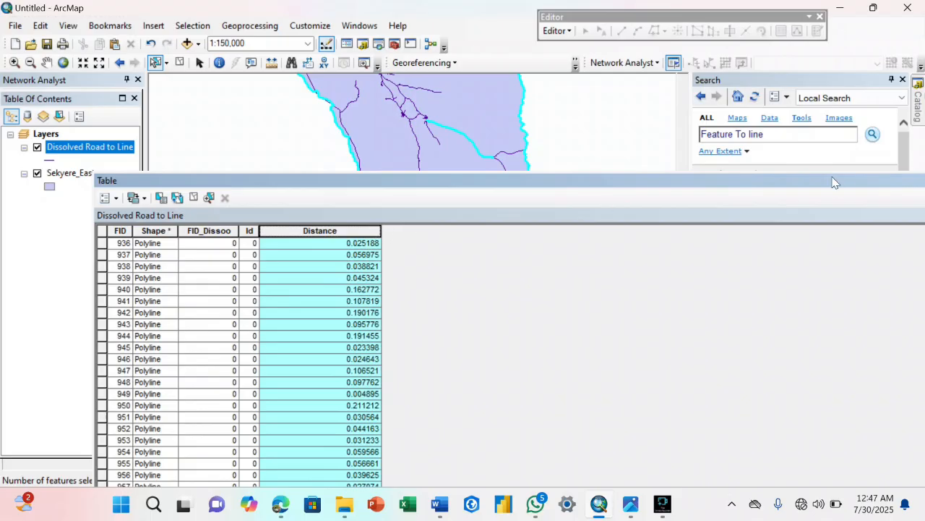
Step: Sort the road records by Distance in descending order and select the first record
click(250, 255)
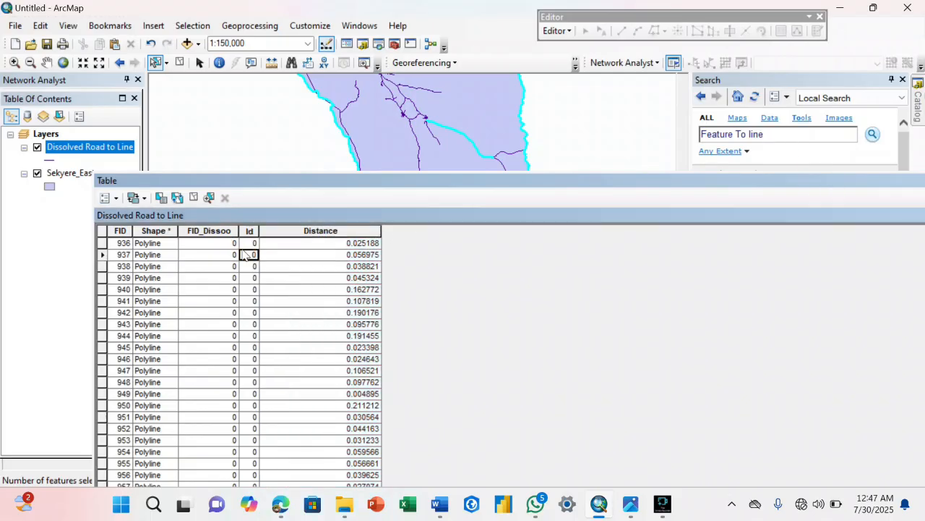
right_click(308, 230)
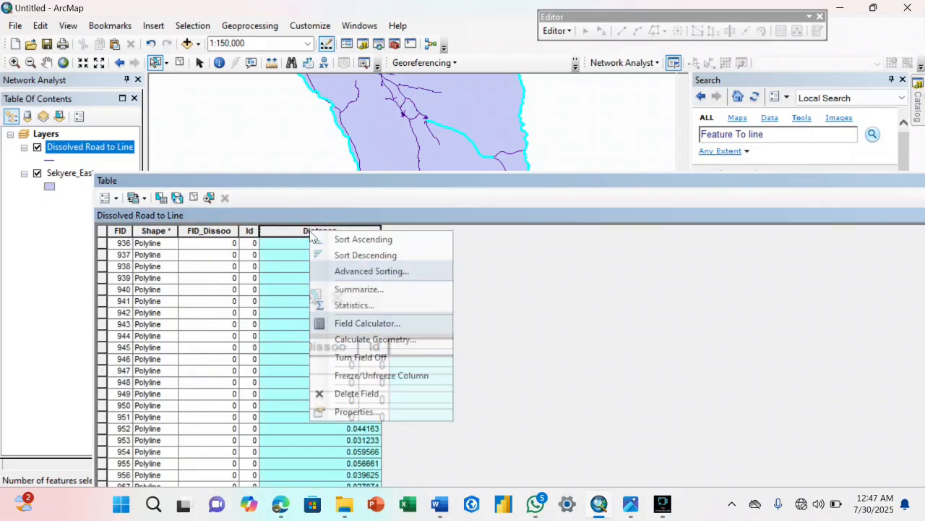
click(349, 254)
click(368, 244)
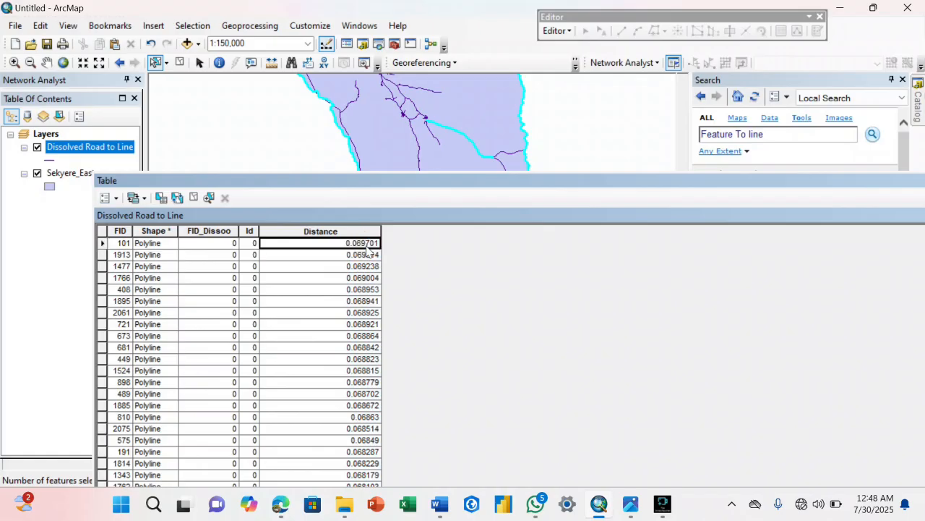
click(102, 243)
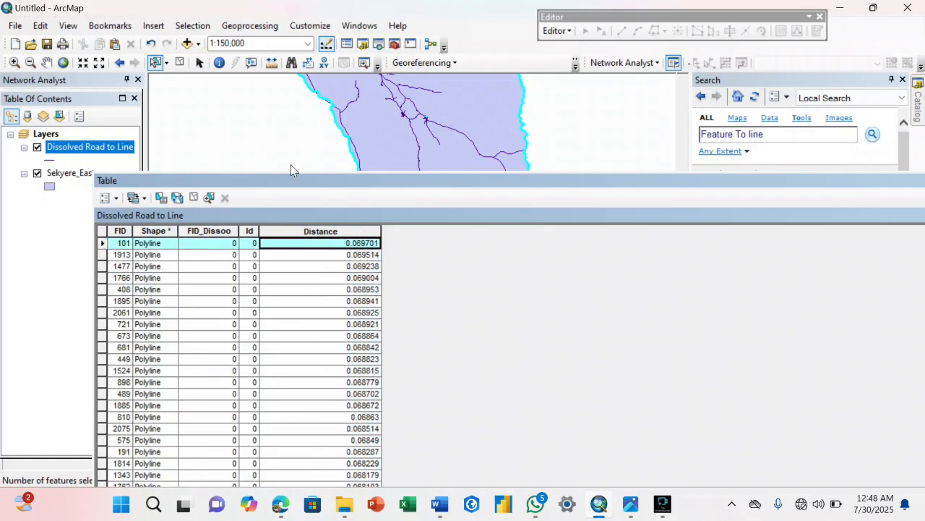
Step: Look for the selected road on the map and hide the Sekyere_East layer
click(46, 62)
drag(311, 81, 451, 104)
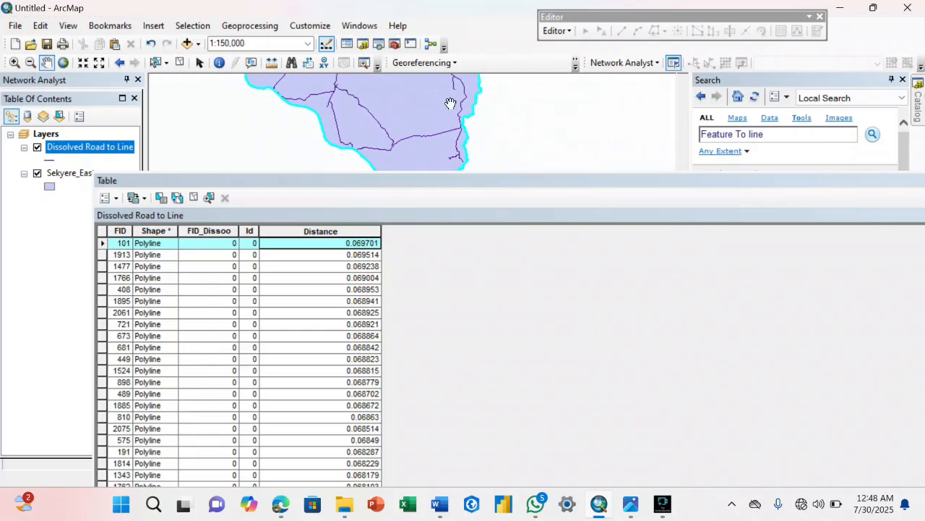
click(37, 173)
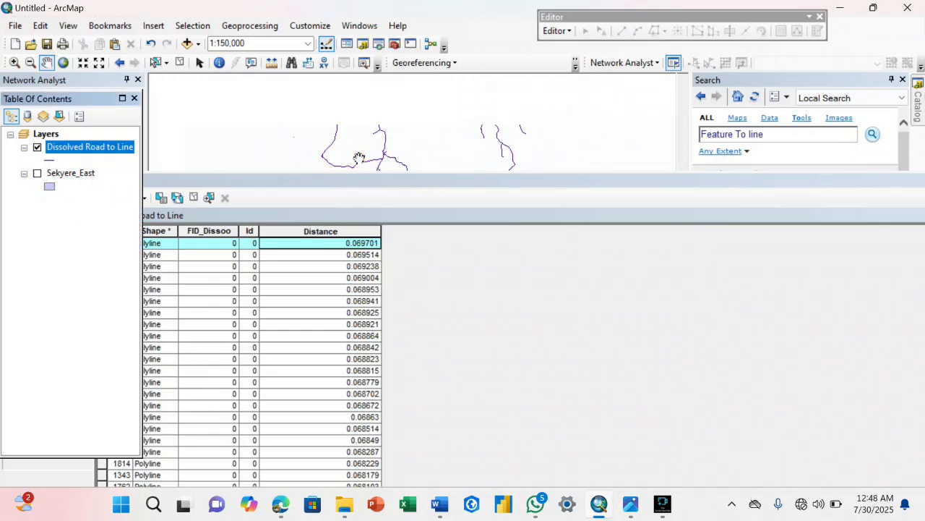
Step: Sort Distance in descending order again, reselect the first record and locate its road on the map at 1:63,360
click(321, 226)
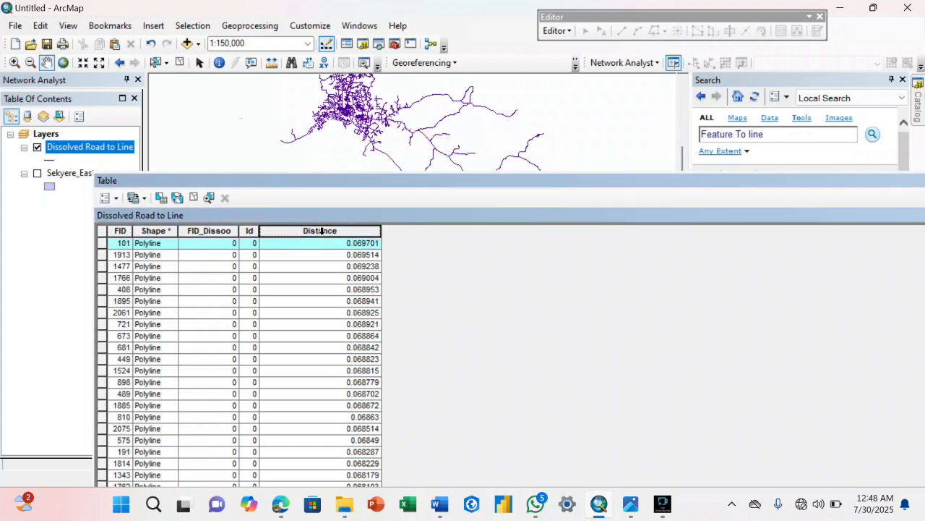
right_click(322, 231)
click(365, 257)
double_click(102, 243)
drag(362, 128, 321, 93)
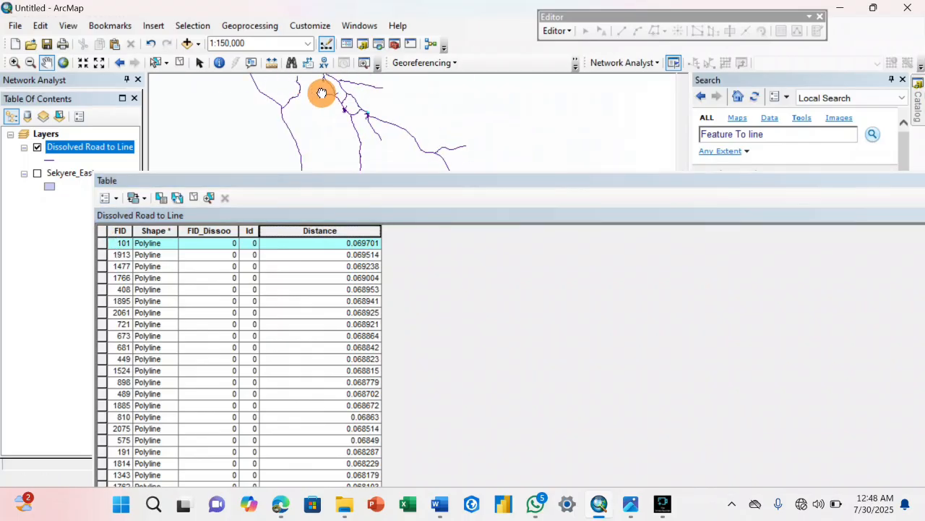
scroll(364, 128, up, 4)
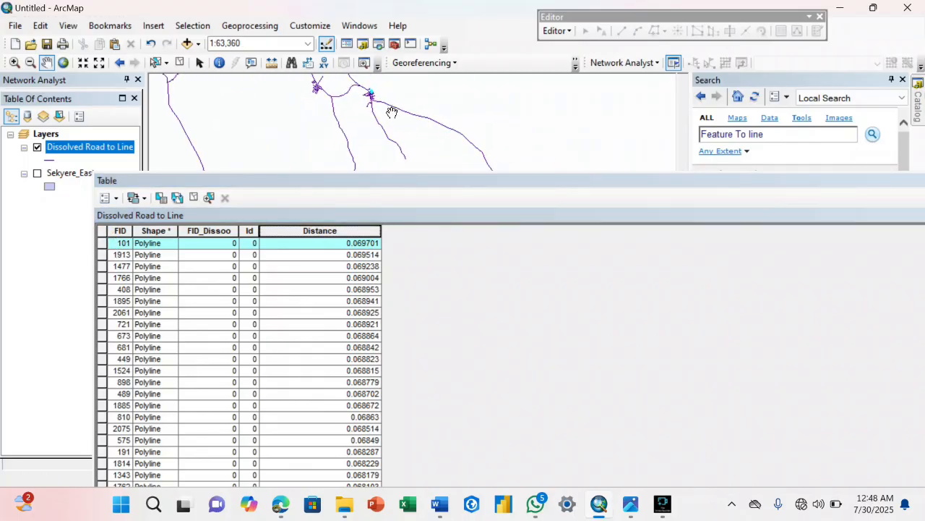
drag(391, 112, 375, 149)
Step: Sort the road records by Distance in ascending order and select the first record to locate its road
right_click(357, 231)
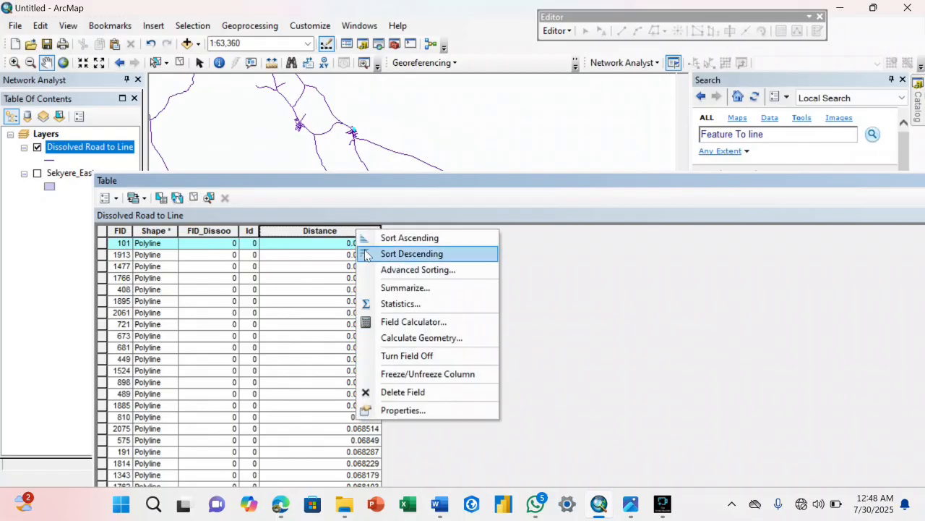
click(387, 238)
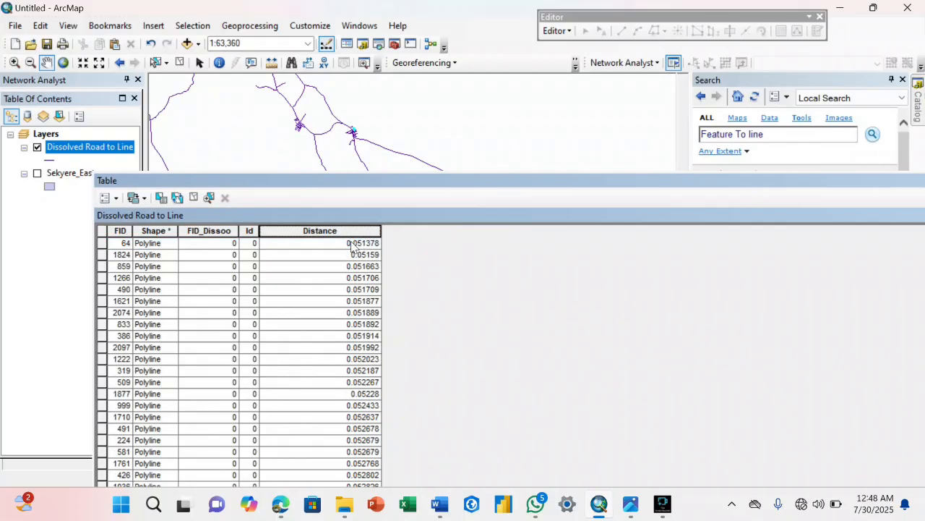
click(102, 244)
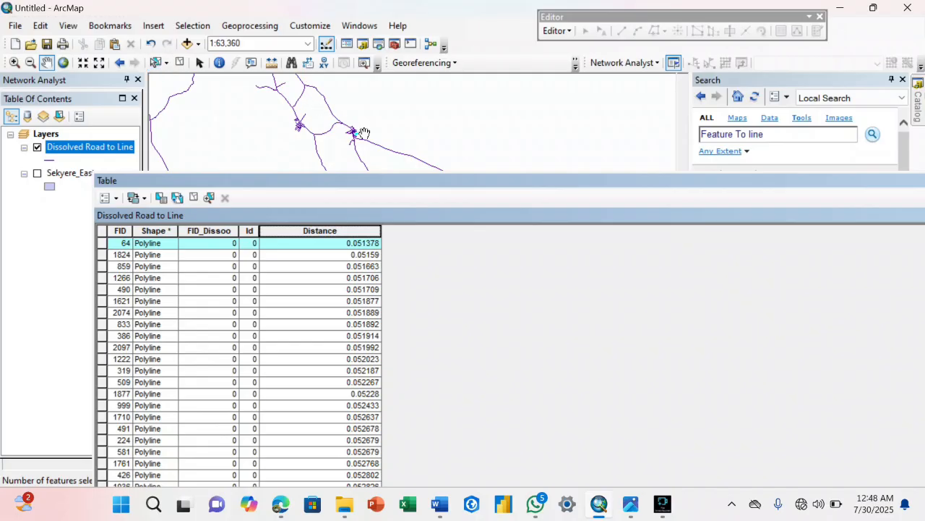
Step: Select the long road running southeast from the small settlement and show only the selected record in the table to read its Distance
click(156, 62)
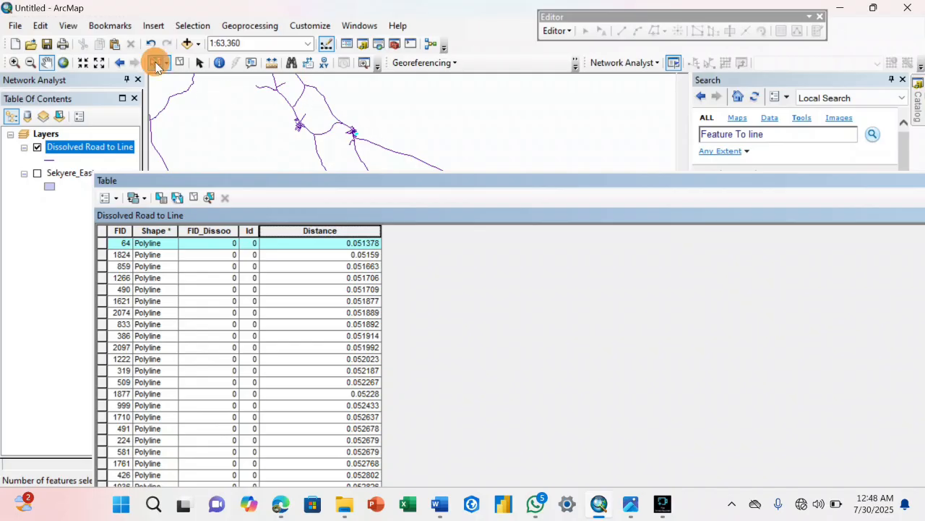
click(381, 149)
scroll(334, 282, down, 15)
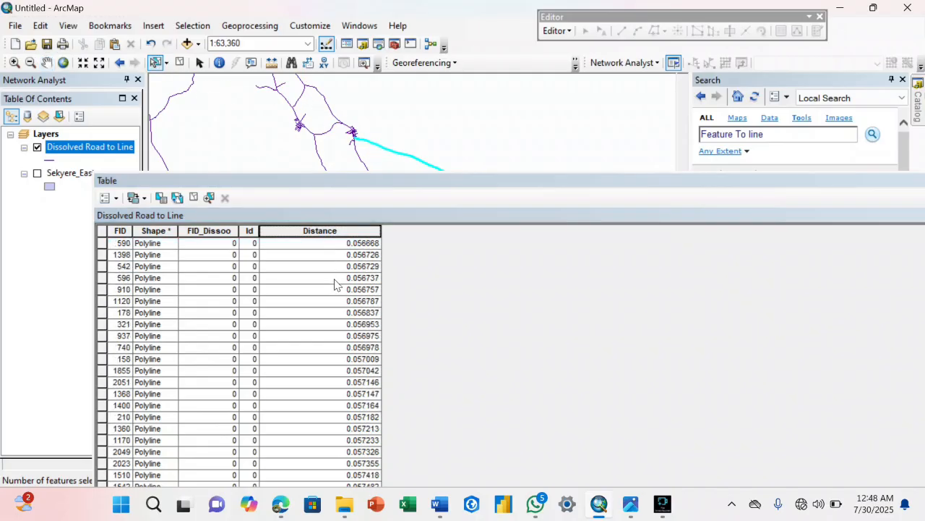
drag(400, 178, 387, 1)
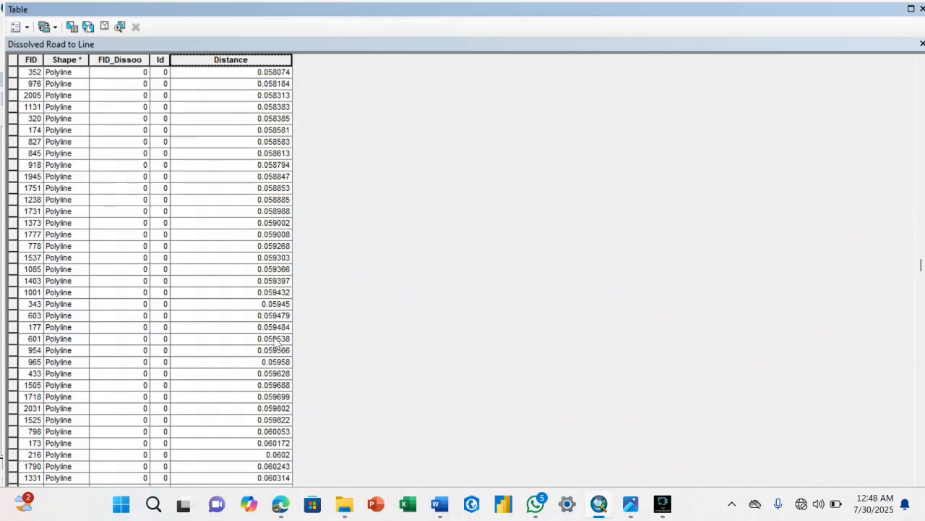
click(912, 10)
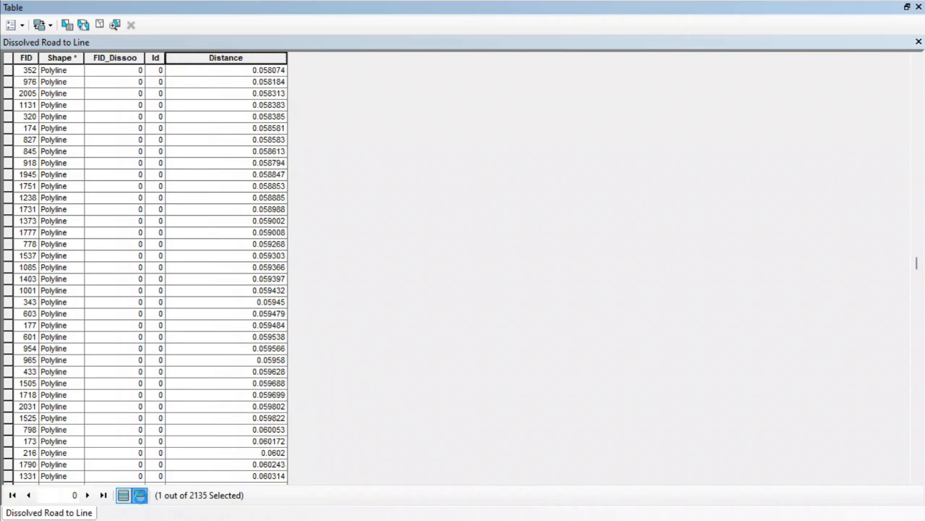
click(140, 495)
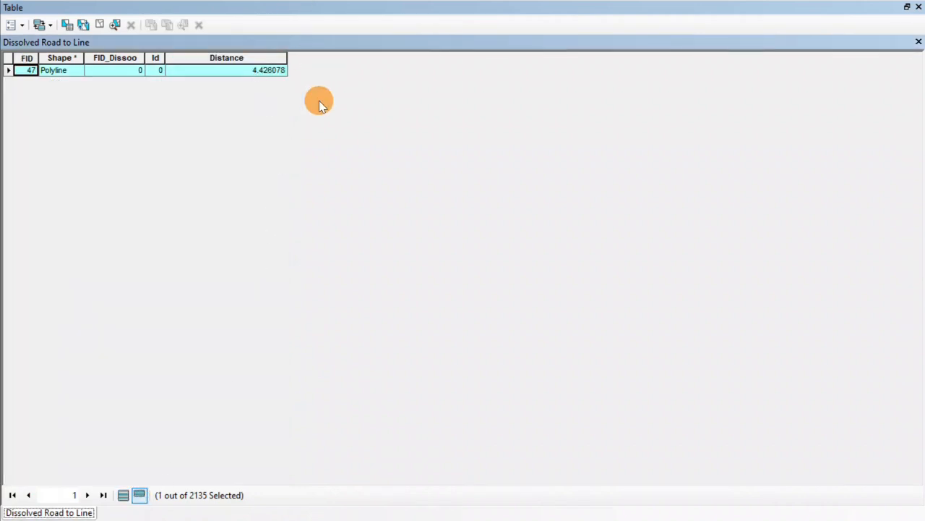
click(908, 8)
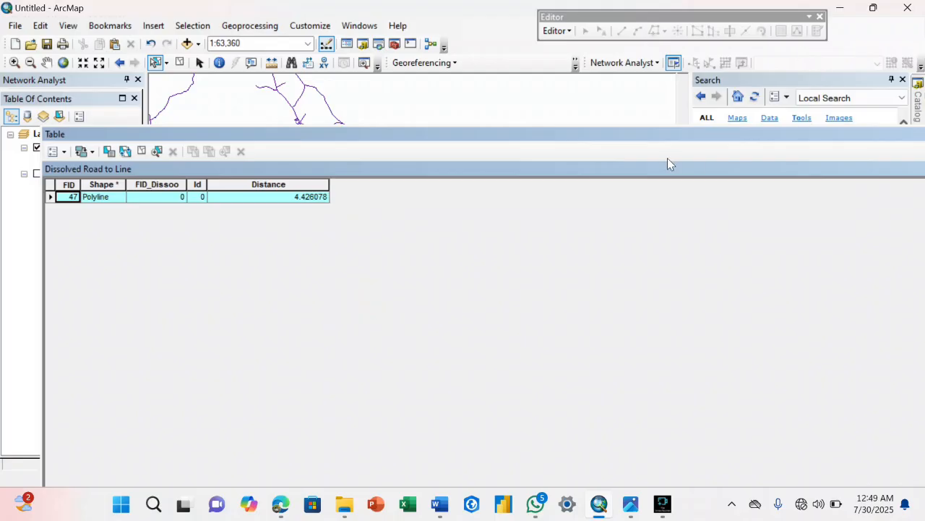
drag(634, 141, 668, 285)
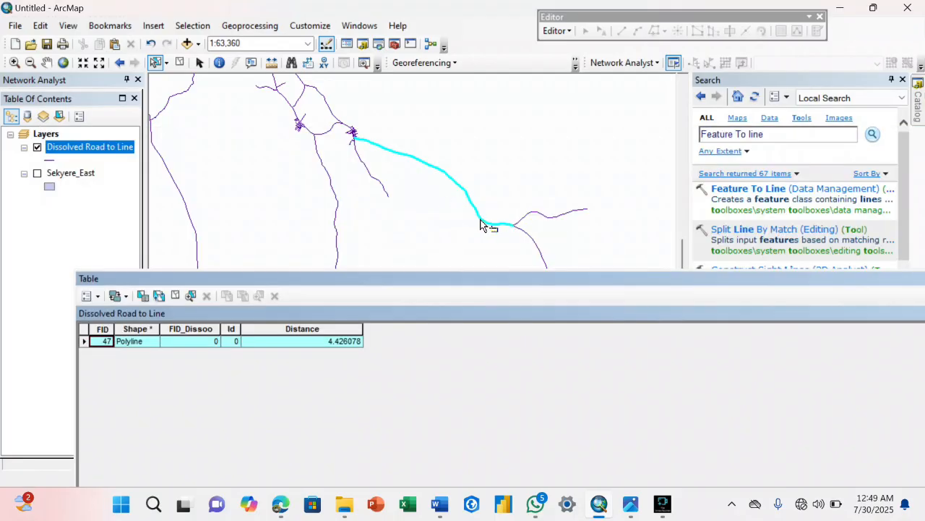
Step: Select three other roads on the map one at a time to read their Distance values, and clear the selection
click(334, 230)
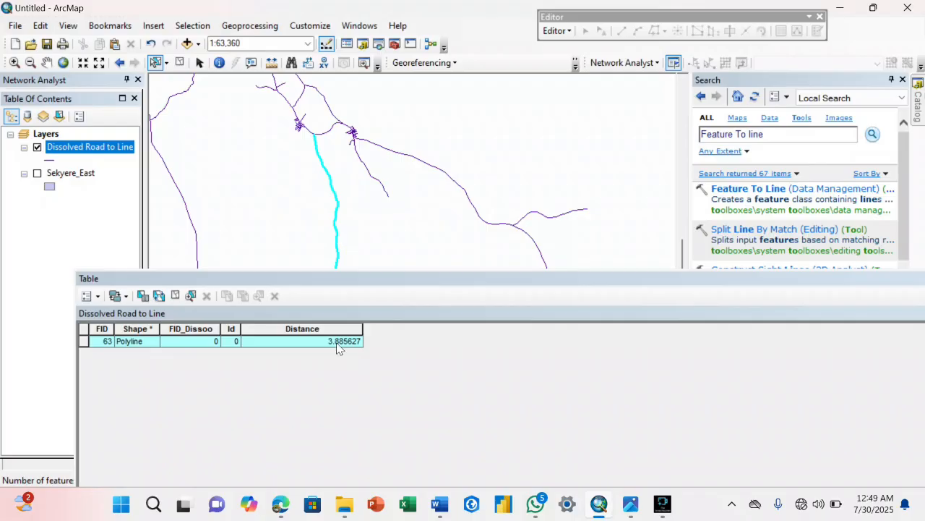
click(198, 246)
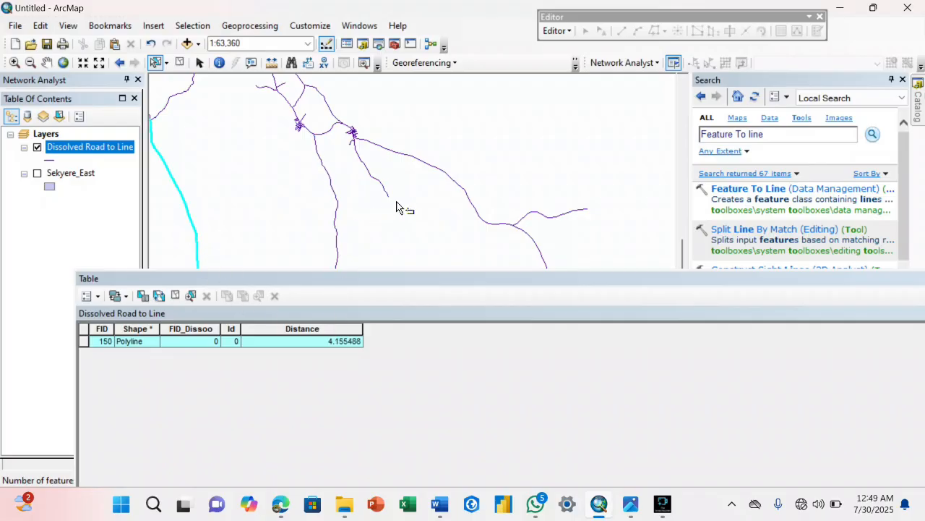
click(331, 113)
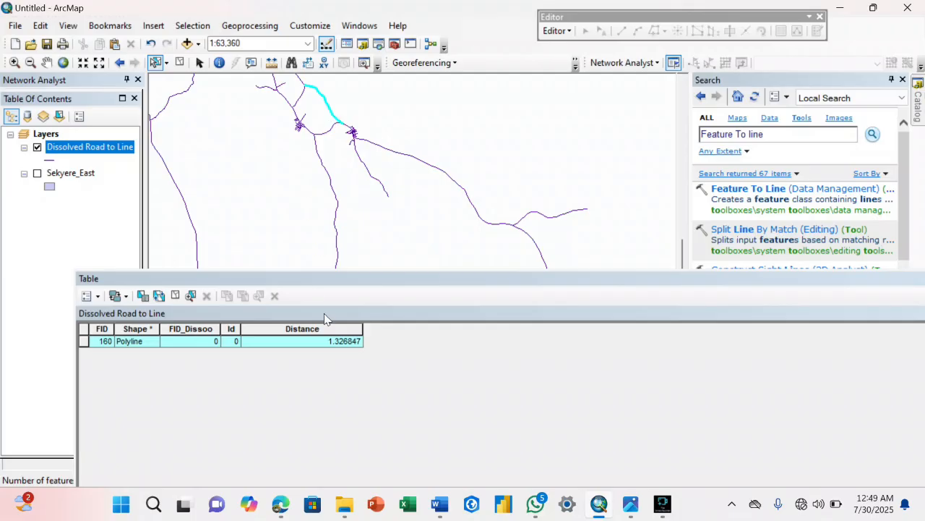
click(488, 150)
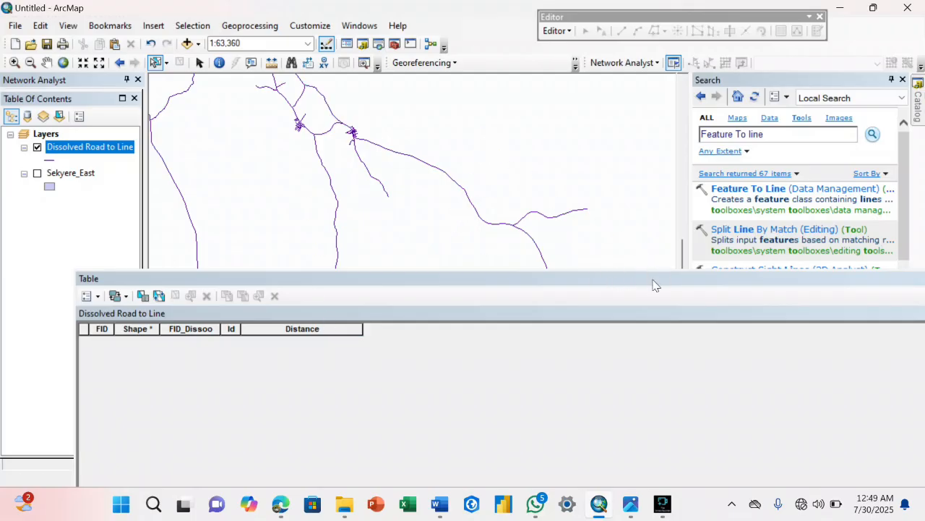
Step: Reopen the Dissolved Road to Line attribute table, show all records again and close the table
drag(660, 280, 512, 216)
click(846, 211)
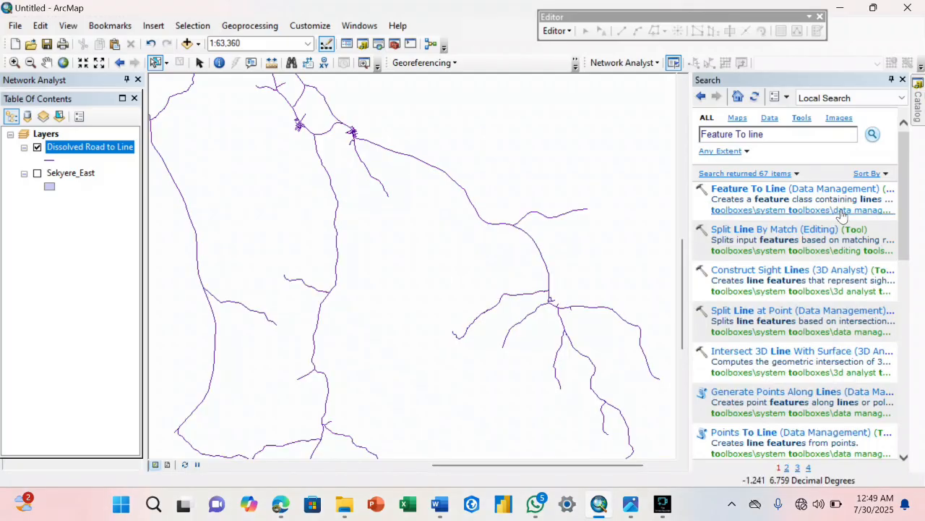
right_click(101, 149)
click(154, 186)
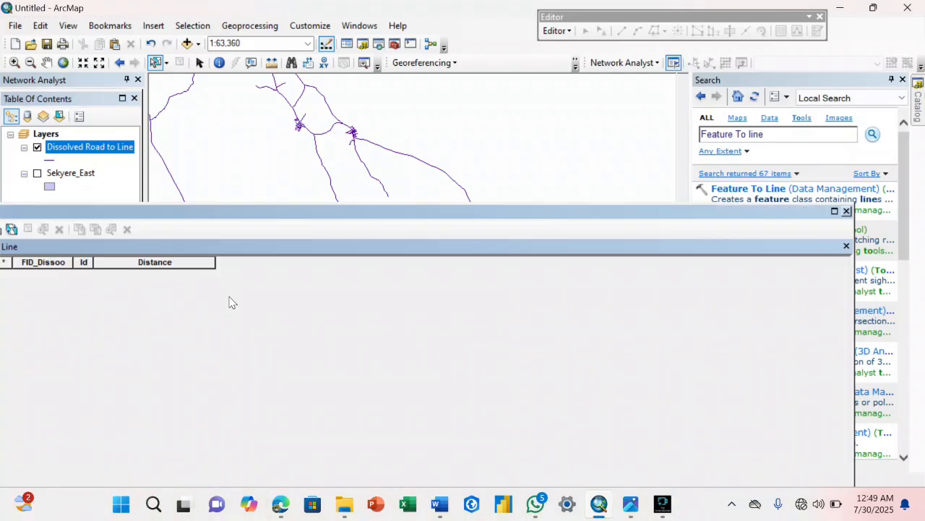
click(834, 211)
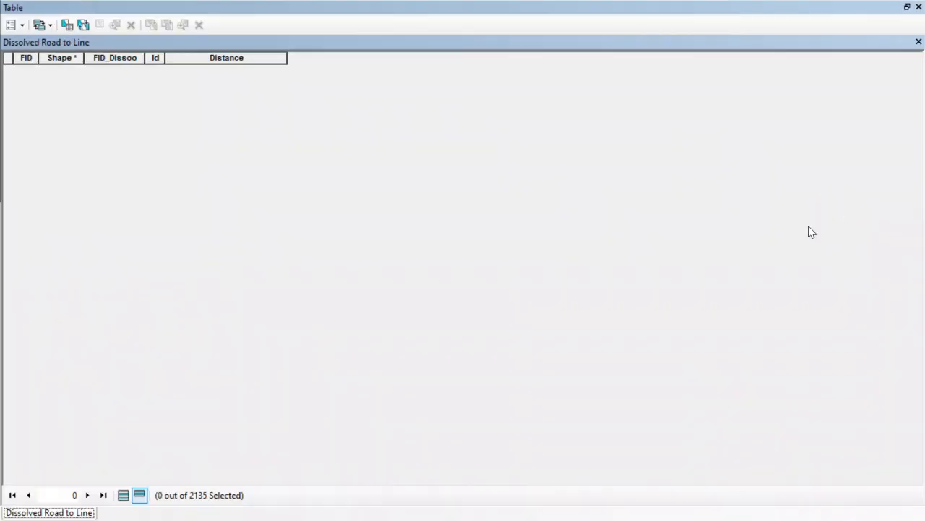
click(123, 494)
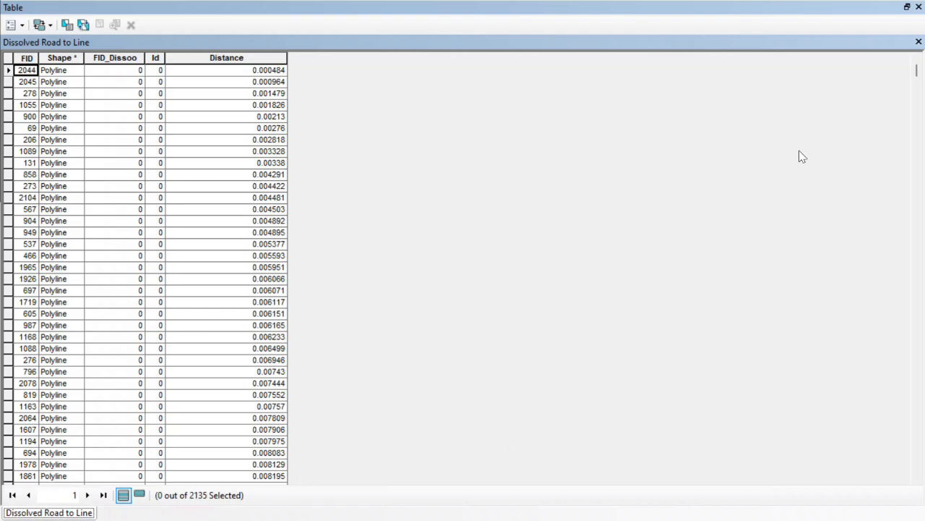
click(919, 42)
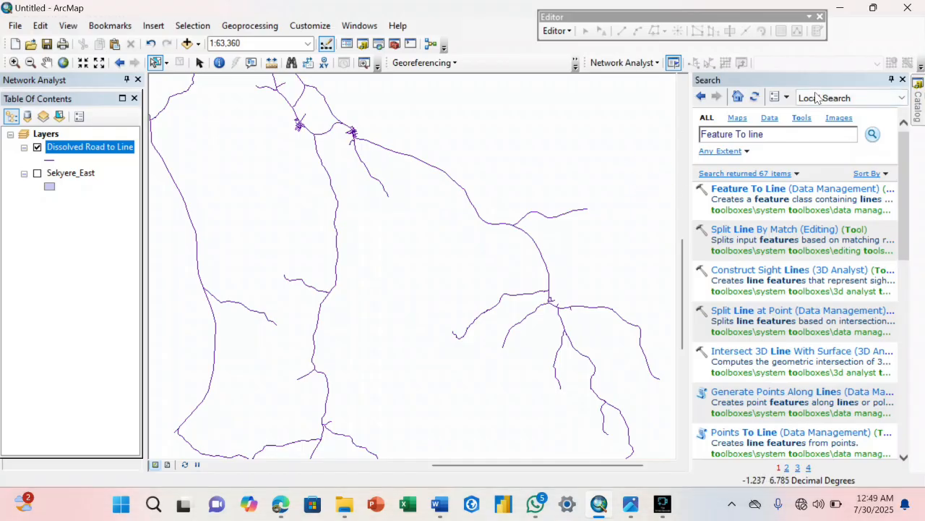
Step: Close the Search pane and examine the dense town road network northwest of the rural roads
click(902, 80)
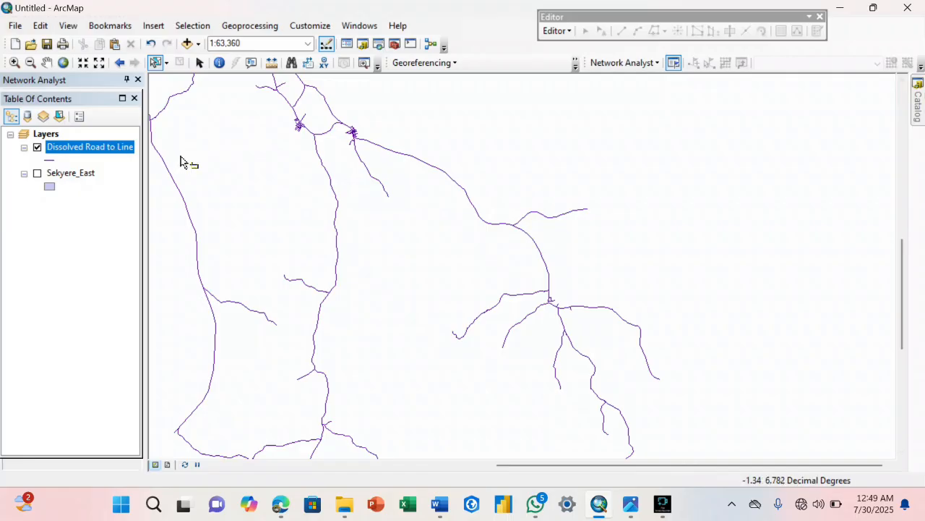
click(47, 63)
drag(161, 111, 487, 296)
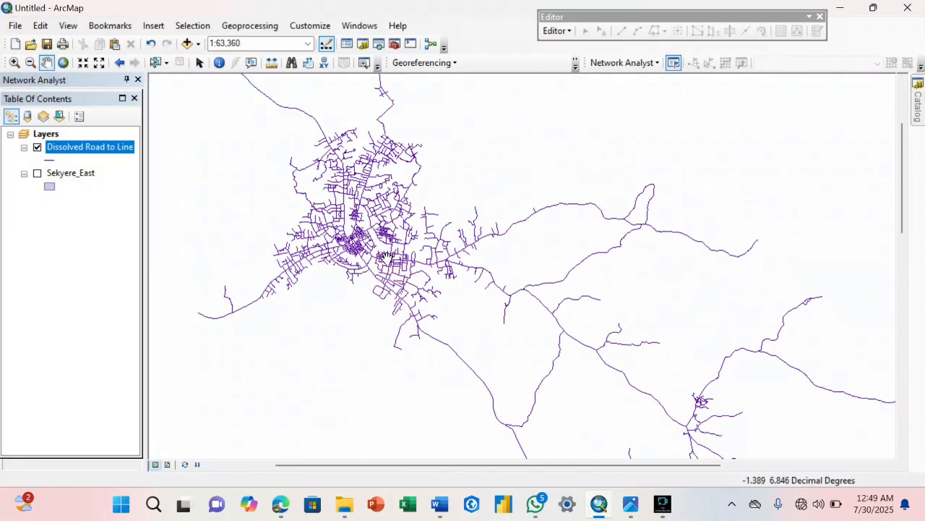
drag(391, 262, 382, 136)
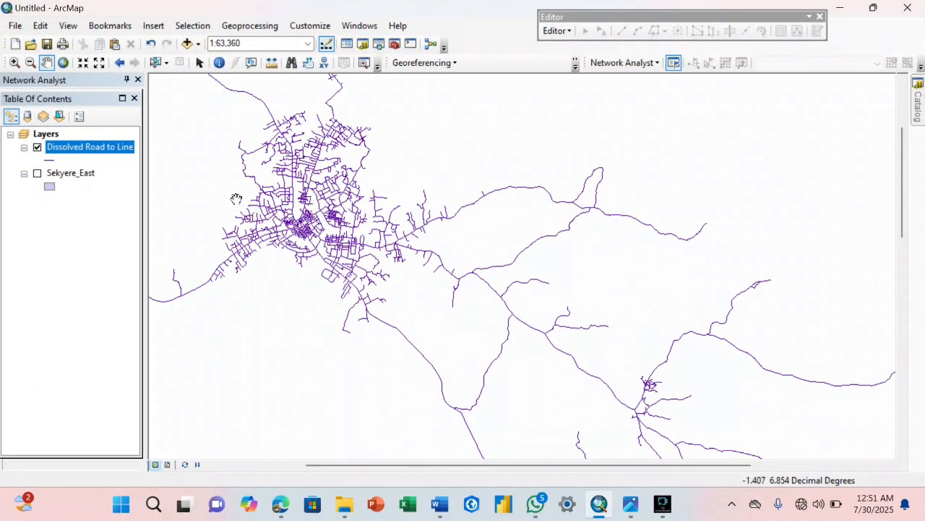
Step: Check the records in the attribute table of Dissolved Road to Line once more and close it
right_click(112, 150)
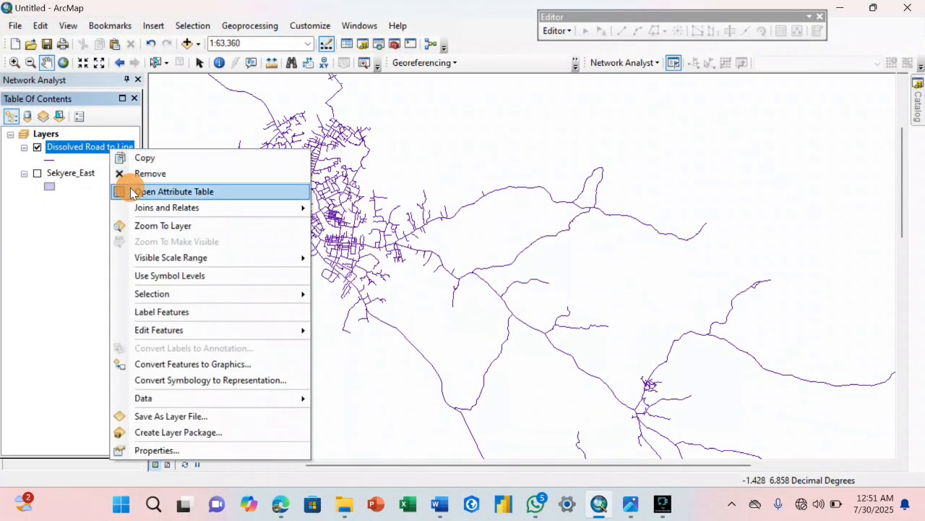
click(130, 191)
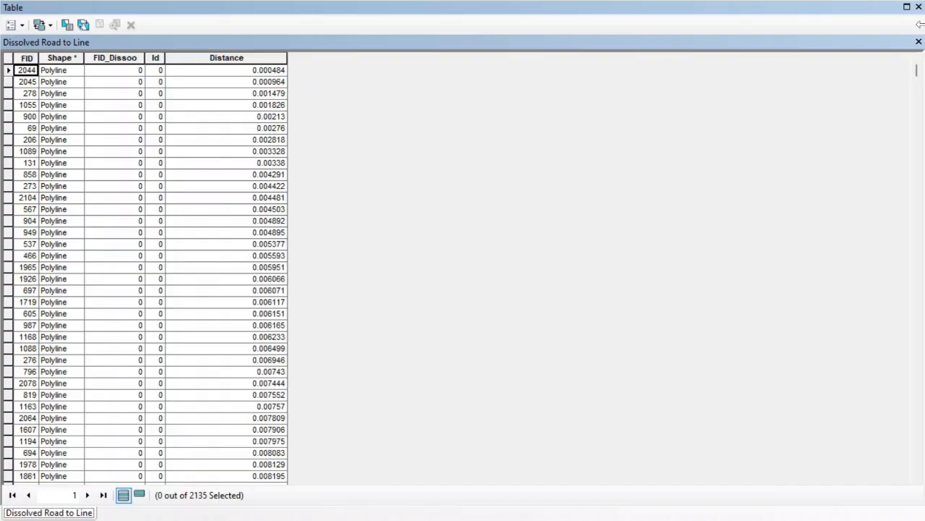
click(918, 42)
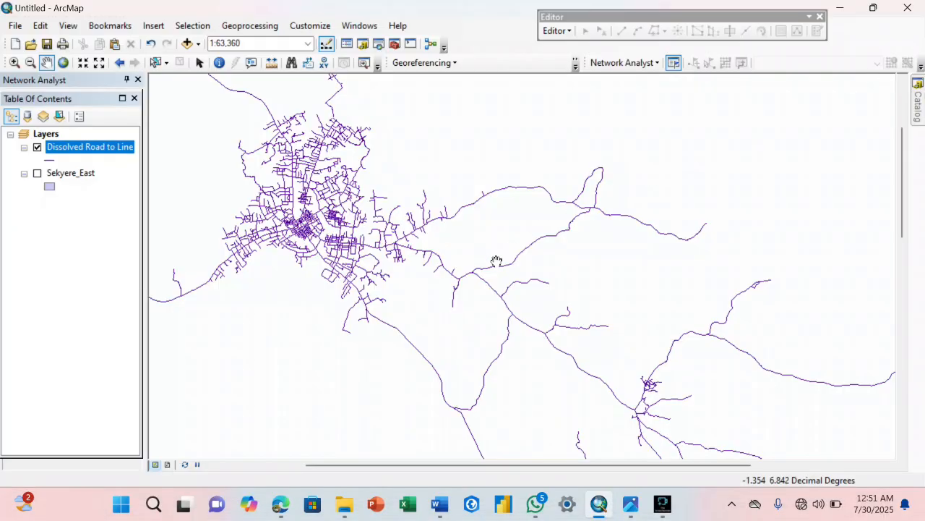
drag(496, 259, 525, 247)
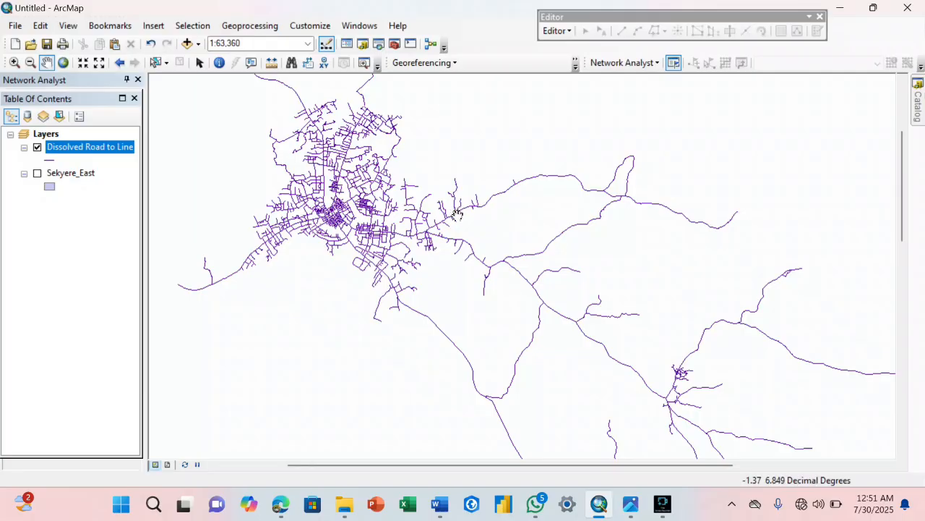
scroll(467, 208, down, 3)
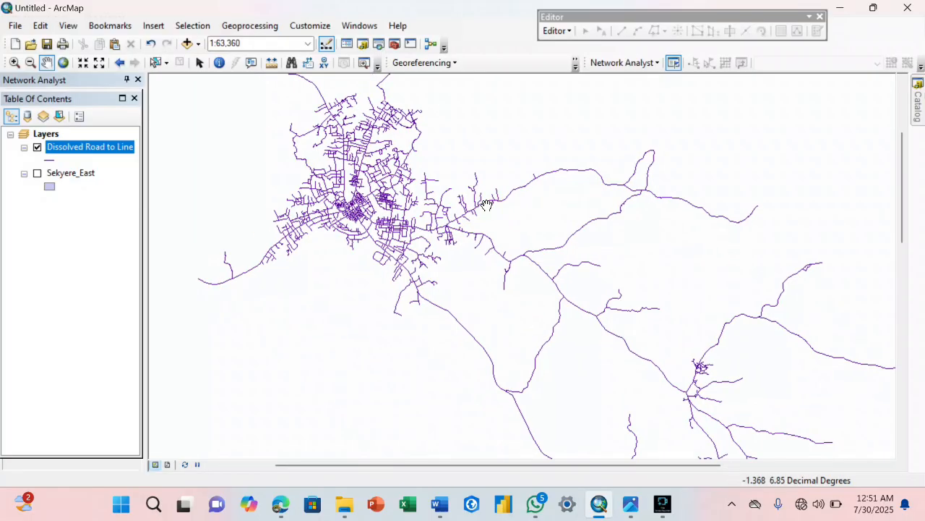
drag(429, 151, 446, 191)
drag(450, 232, 442, 182)
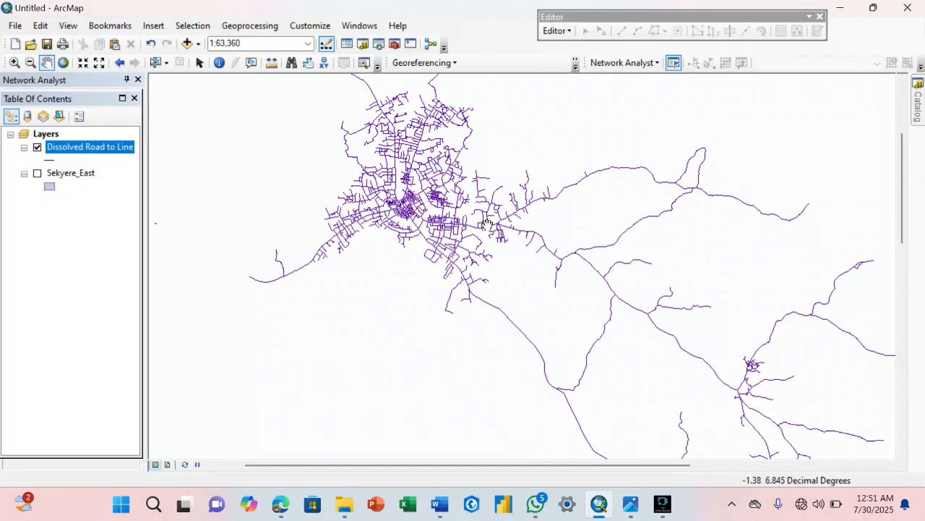
drag(517, 244, 467, 221)
drag(558, 264, 502, 213)
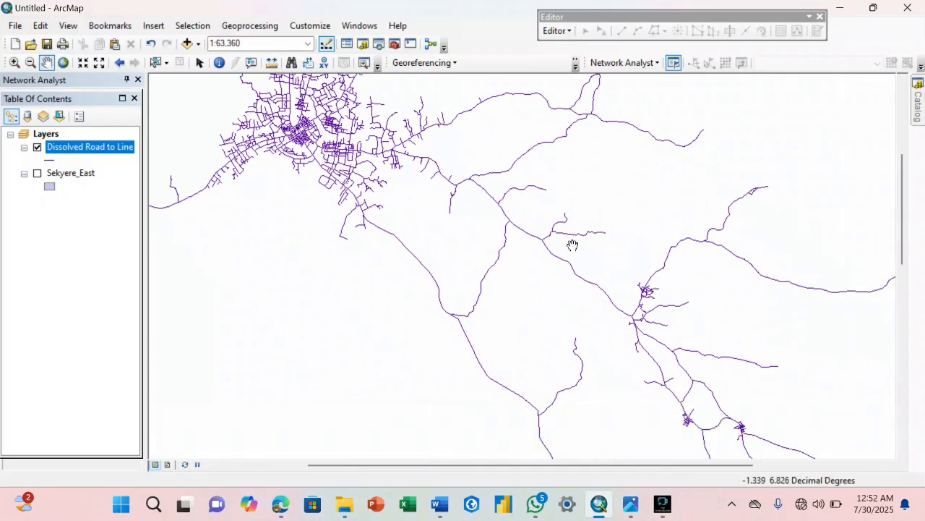